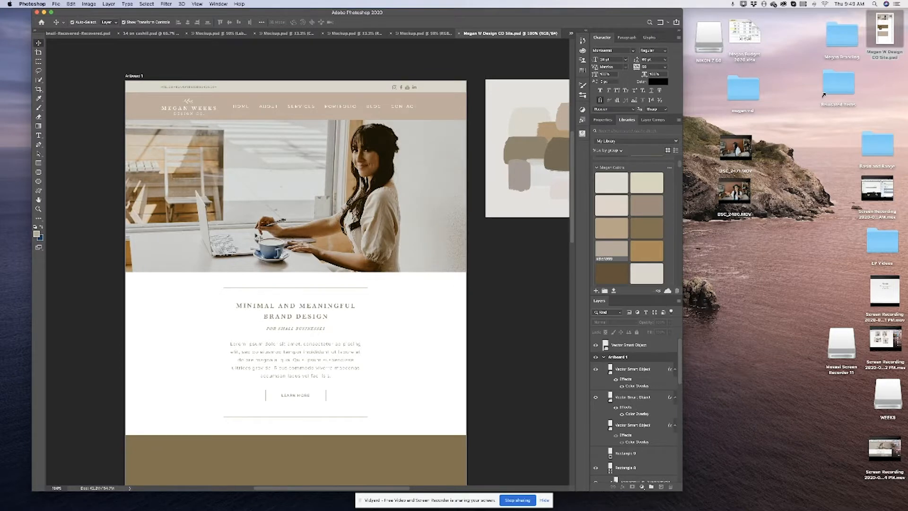
# Review the Photoshop homepage mockup from header to lower sections, along with the colour palette image beside the artboard.
pyautogui.click(308, 239)
pyautogui.click(486, 265)
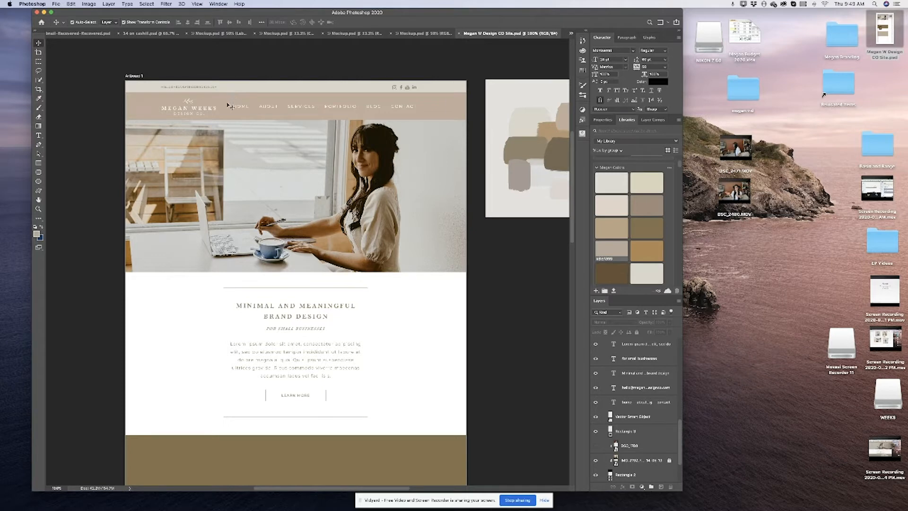
pyautogui.hscroll(5, 406, 105)
pyautogui.click(428, 104)
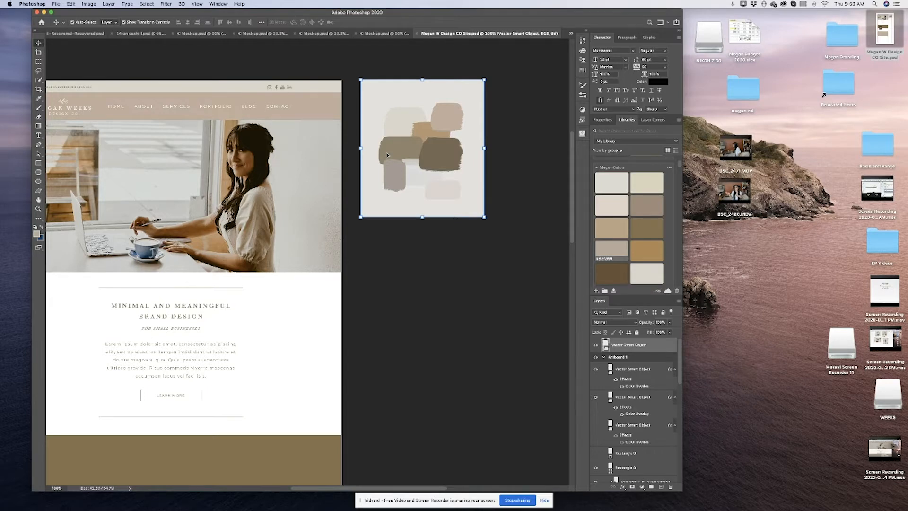
pyautogui.hscroll(-4, 387, 154)
pyautogui.hscroll(-1, 387, 154)
pyautogui.scroll(-5, 387, 154)
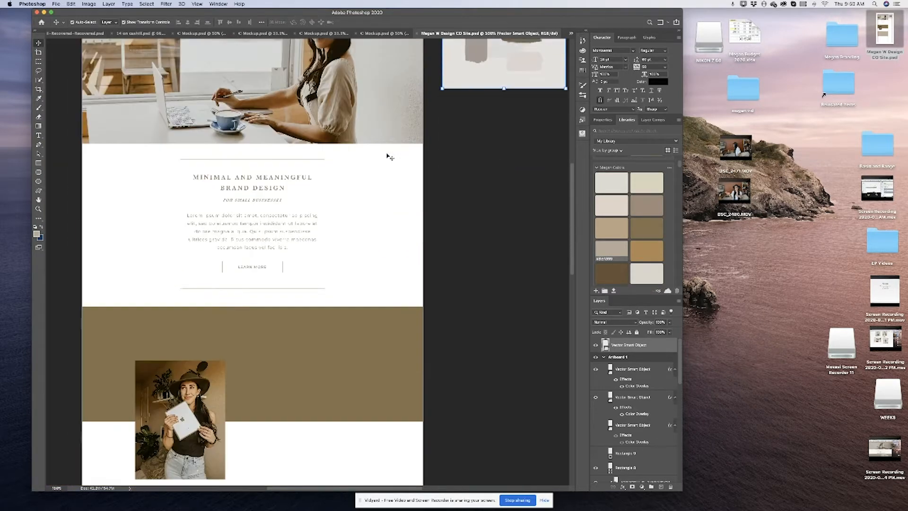
pyautogui.scroll(-10, 387, 156)
pyautogui.hscroll(-3, 387, 156)
pyautogui.scroll(5, 387, 156)
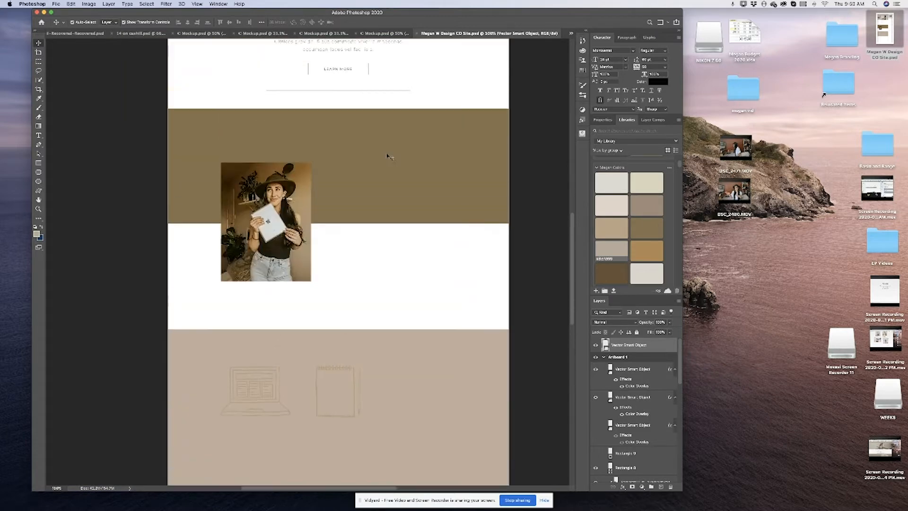
pyautogui.scroll(10, 387, 156)
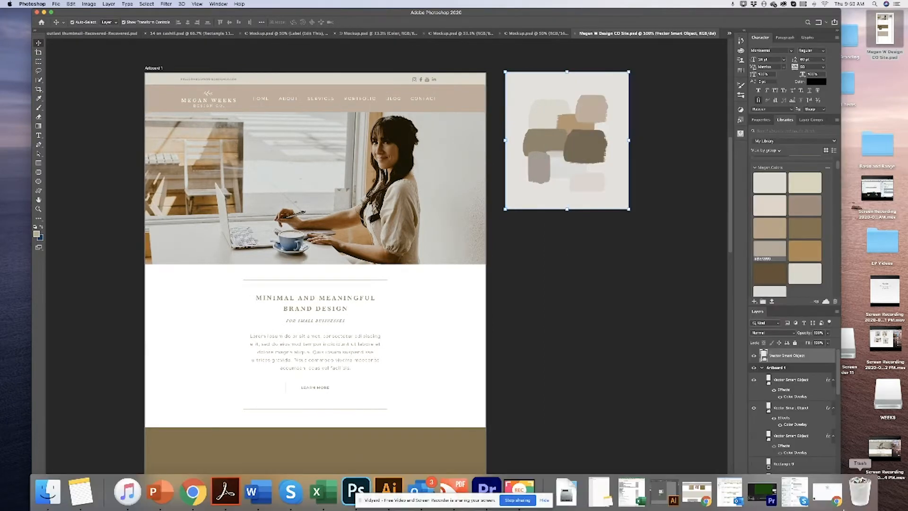
# Switch to Chrome and try to load dev.meganweeksdesignco.com in a new tab.
pyautogui.click(828, 494)
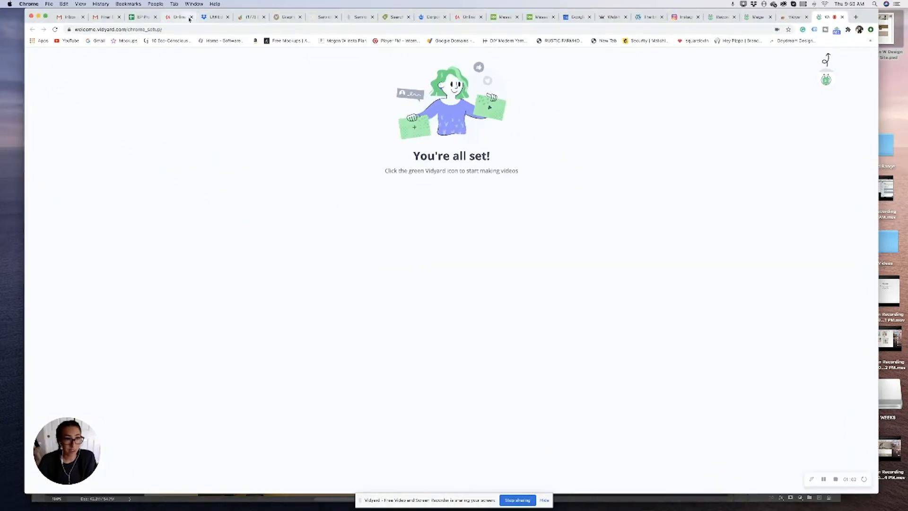
pyautogui.click(857, 17)
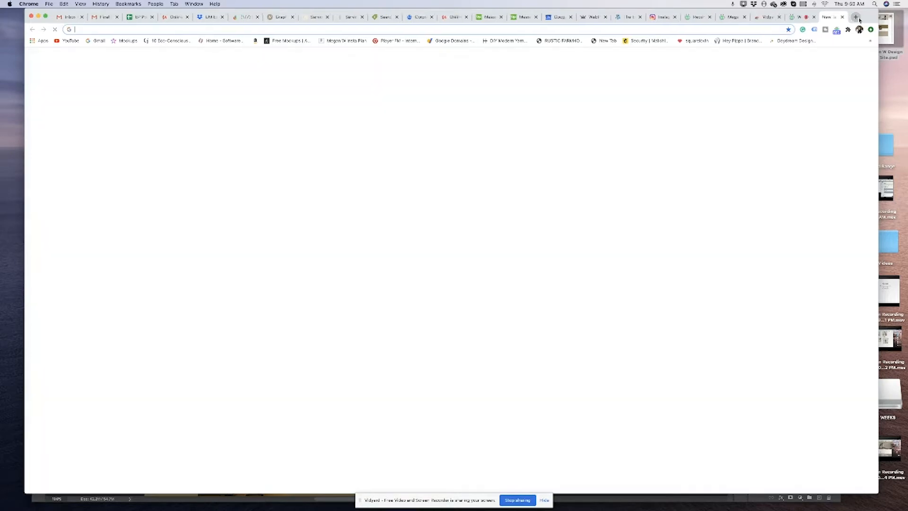
pyautogui.write('dev.')
pyautogui.press('Return')
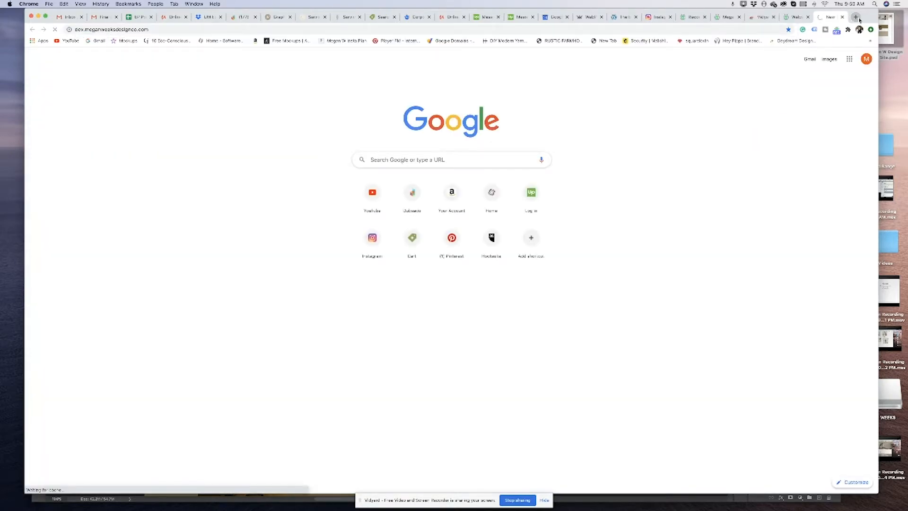
# Detach the development site's tab into its own browser window and minimize that window after checking the page.
pyautogui.moveTo(827, 17); pyautogui.dragTo(811, 58)
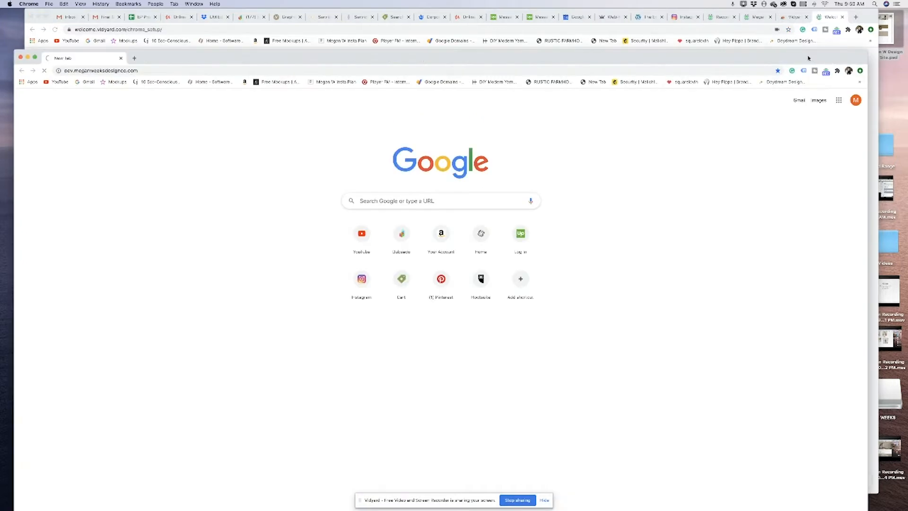
pyautogui.click(38, 16)
pyautogui.moveTo(204, 57); pyautogui.dragTo(214, 16)
pyautogui.click(85, 30)
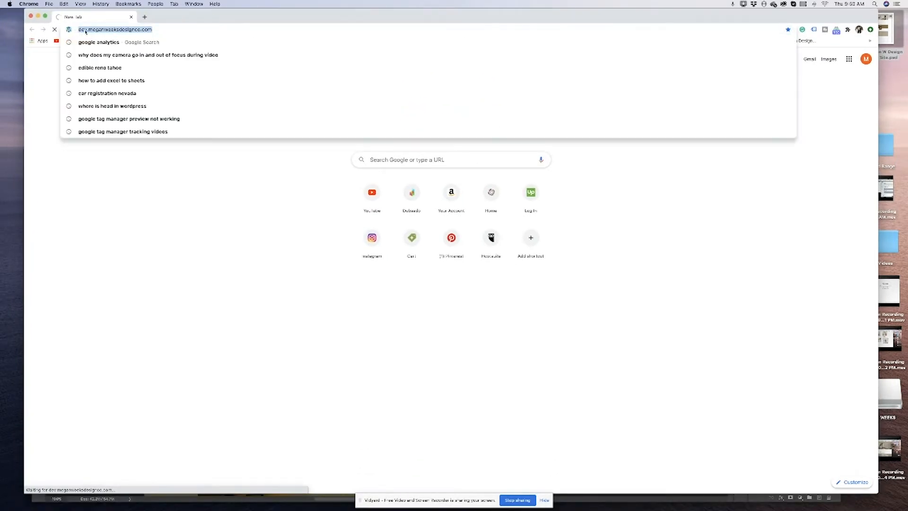
pyautogui.click(205, 158)
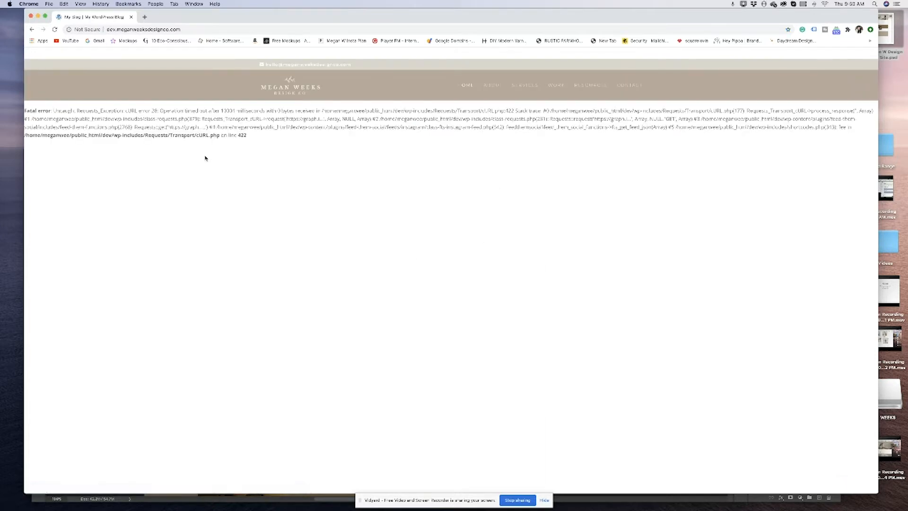
pyautogui.click(142, 30)
pyautogui.click(187, 29)
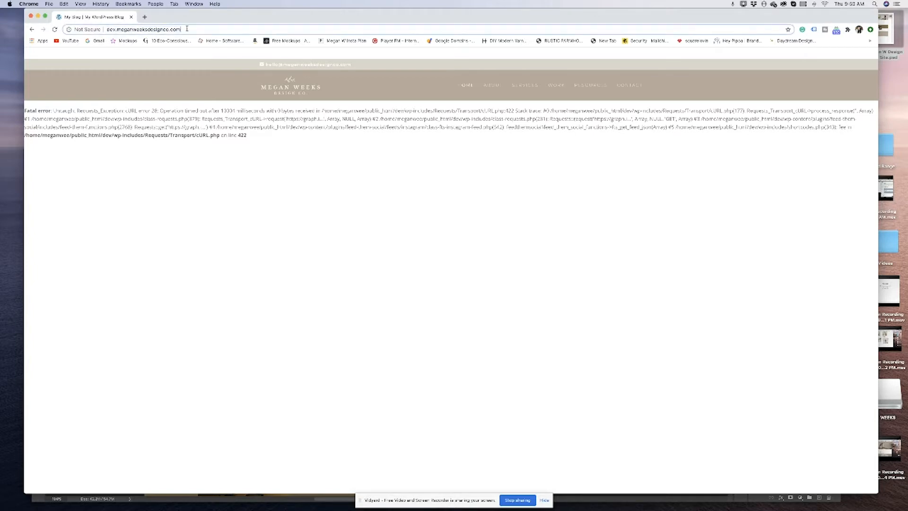
pyautogui.click(37, 17)
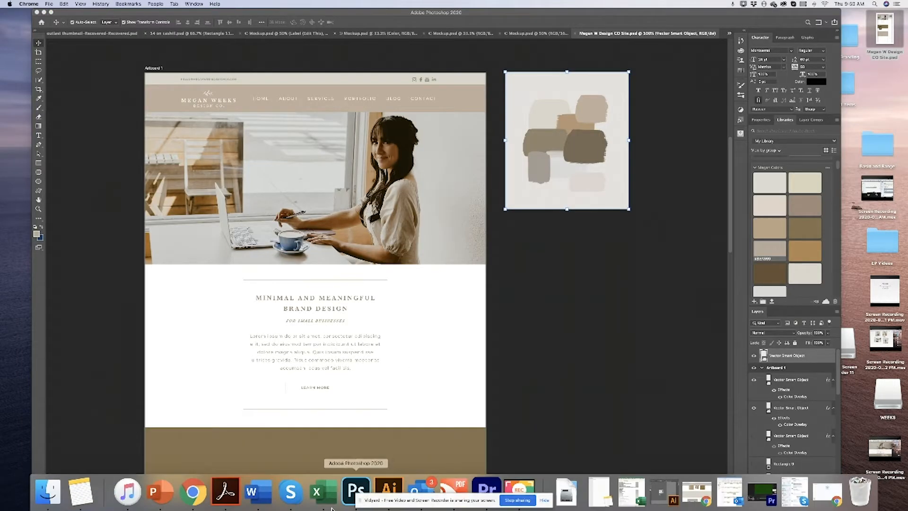
# Load dev.meganweeksdesignco.com in another new Chrome tab and separate it into its own window, minimizing the original browser window.
pyautogui.click(193, 493)
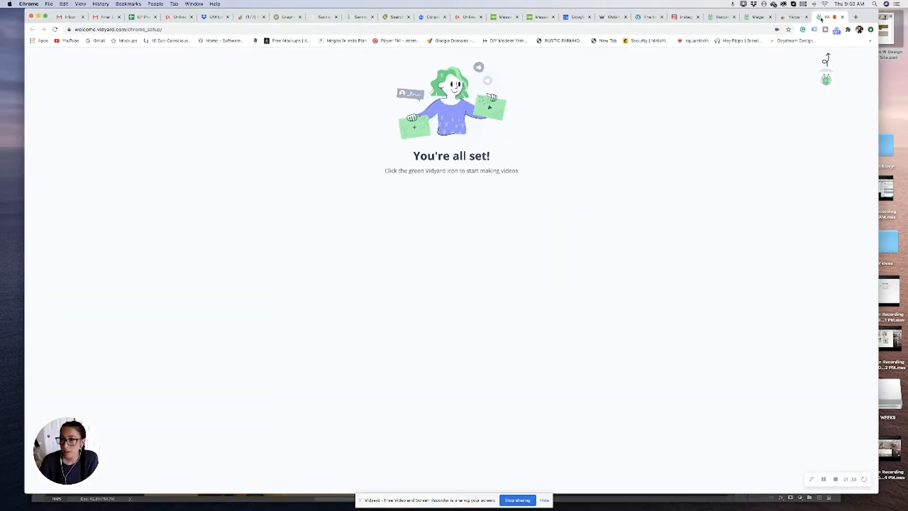
pyautogui.click(856, 17)
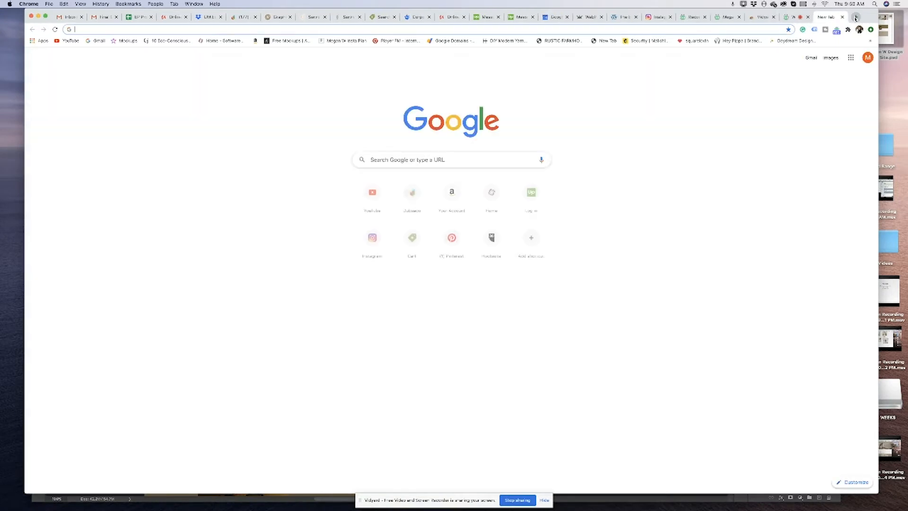
pyautogui.write('dev')
pyautogui.press('Return')
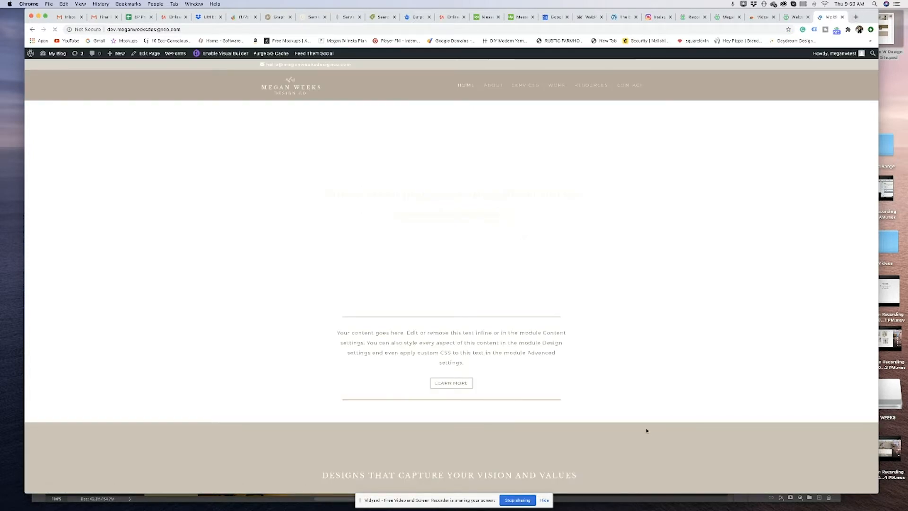
pyautogui.moveTo(827, 18); pyautogui.dragTo(189, 2)
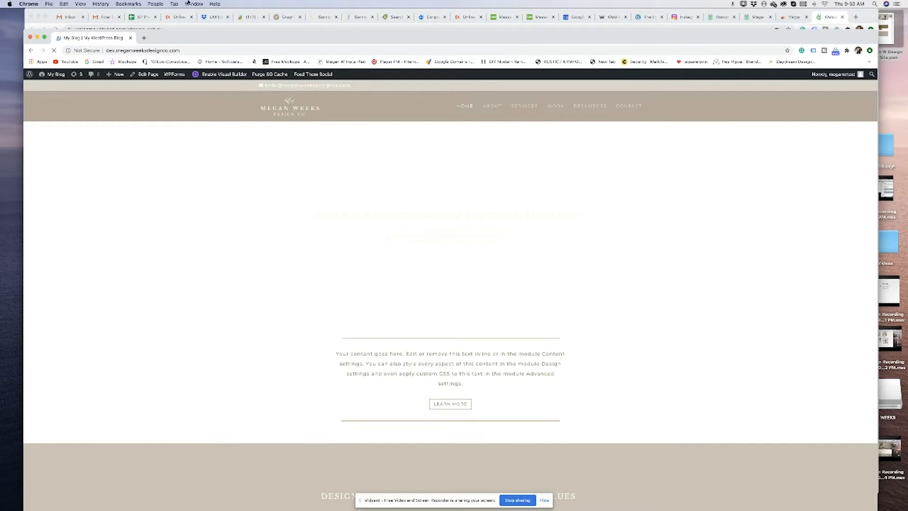
pyautogui.click(37, 16)
pyautogui.moveTo(217, 38); pyautogui.dragTo(211, 14)
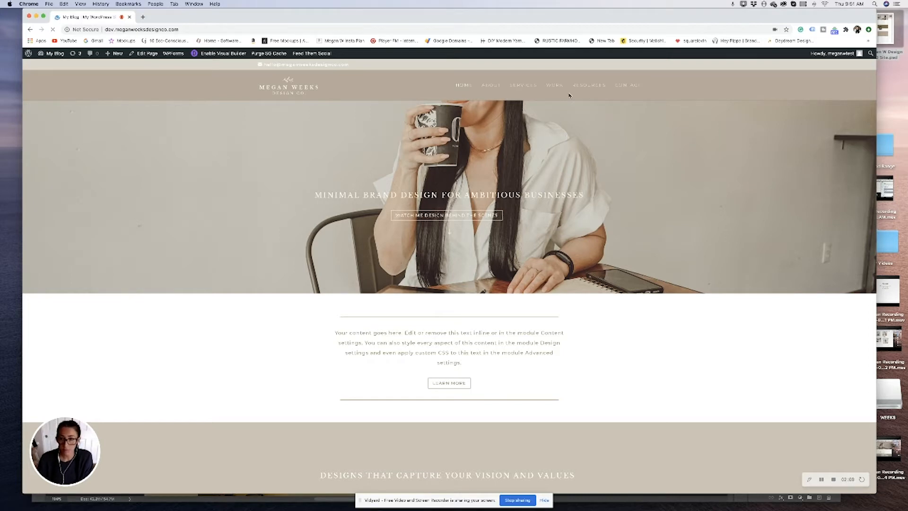
# Minimize Photoshop and resize the browser window, narrowing and re-widening it to preview the homepage's responsive layout.
pyautogui.moveTo(876, 149); pyautogui.dragTo(592, 156)
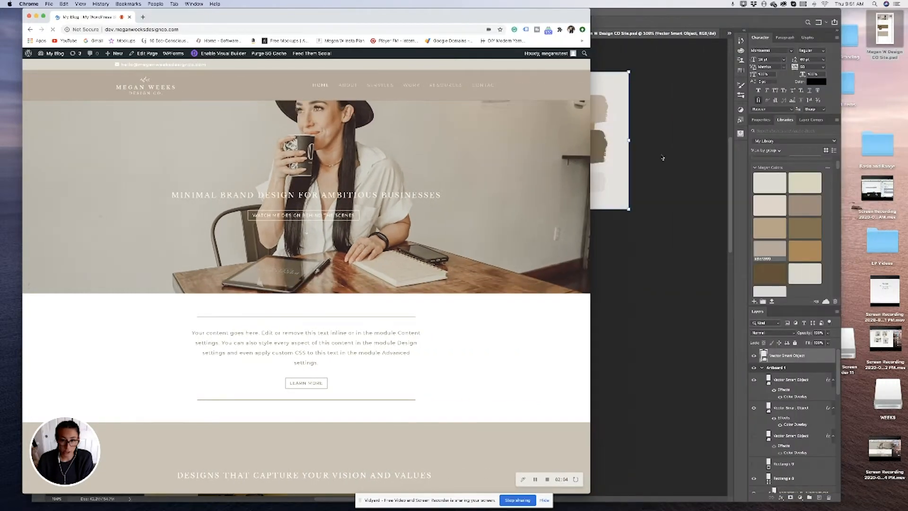
pyautogui.click(718, 156)
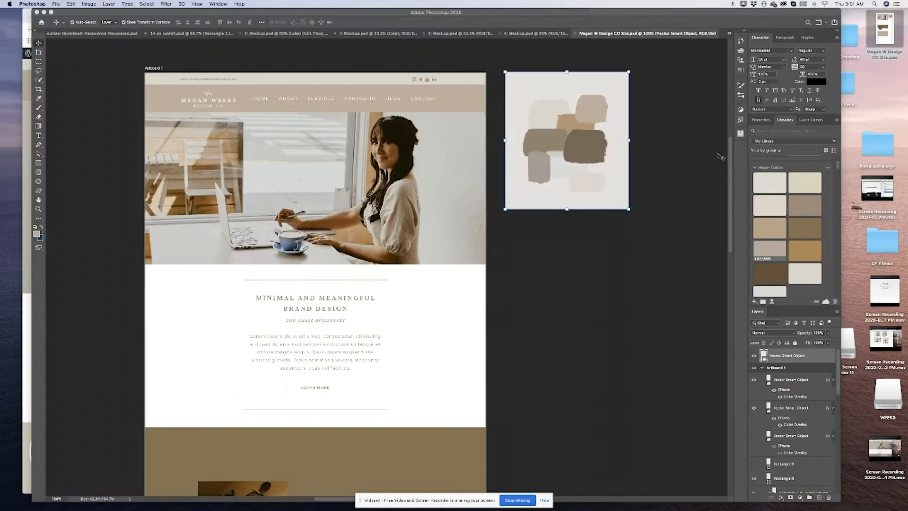
pyautogui.click(44, 13)
pyautogui.moveTo(535, 274); pyautogui.dragTo(398, 277)
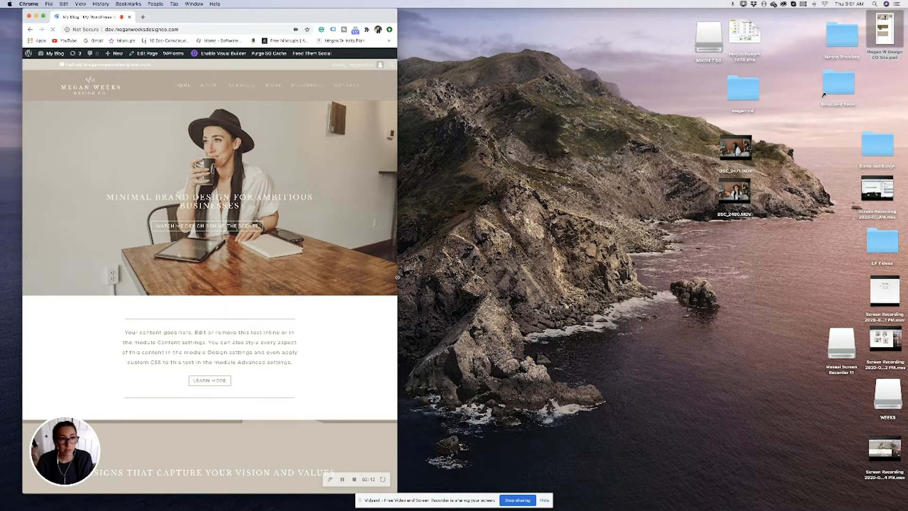
pyautogui.moveTo(398, 277); pyautogui.dragTo(789, 307)
# View the Branding and Web, A La Carte Designs and Social Media entries in the homepage's How I Can Help You section.
pyautogui.scroll(-6, 606, 307)
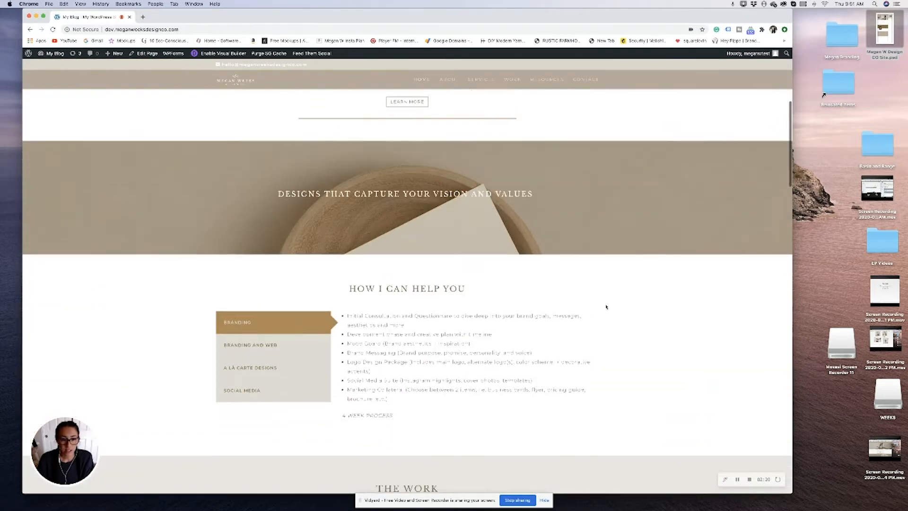
pyautogui.scroll(-2, 606, 308)
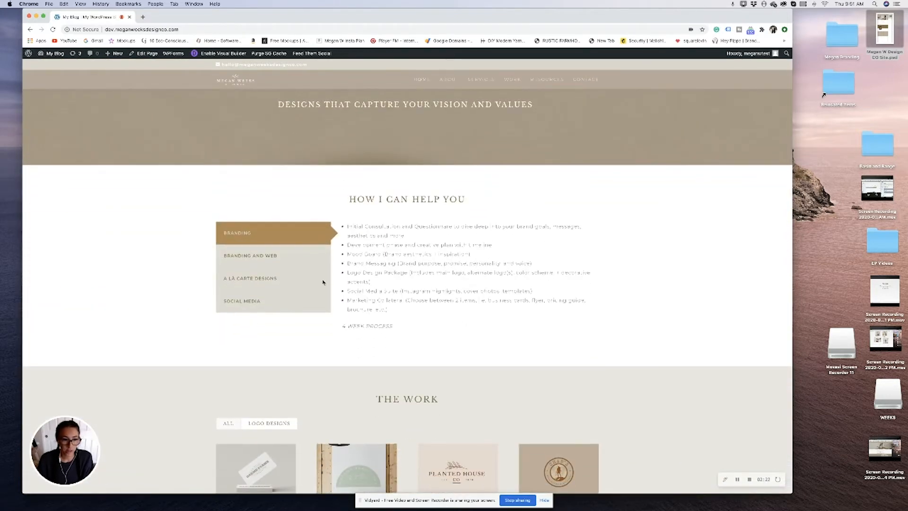
pyautogui.click(265, 256)
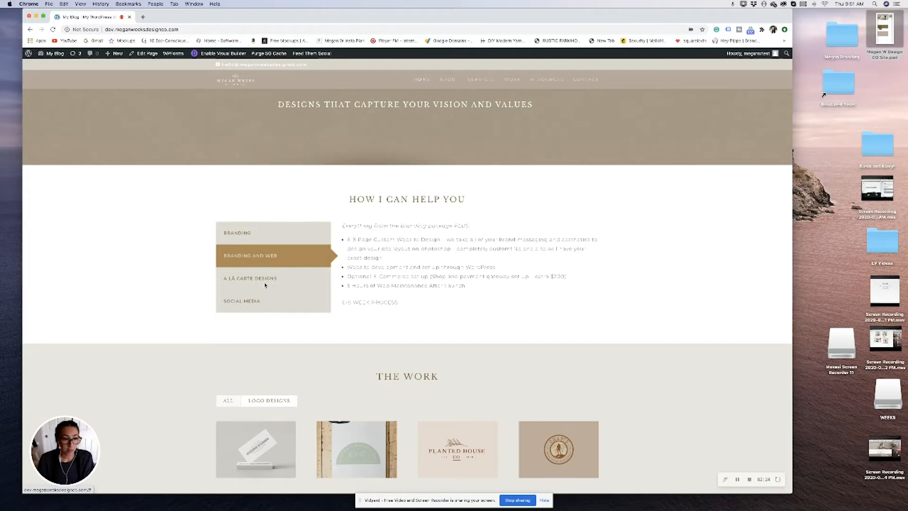
pyautogui.click(265, 283)
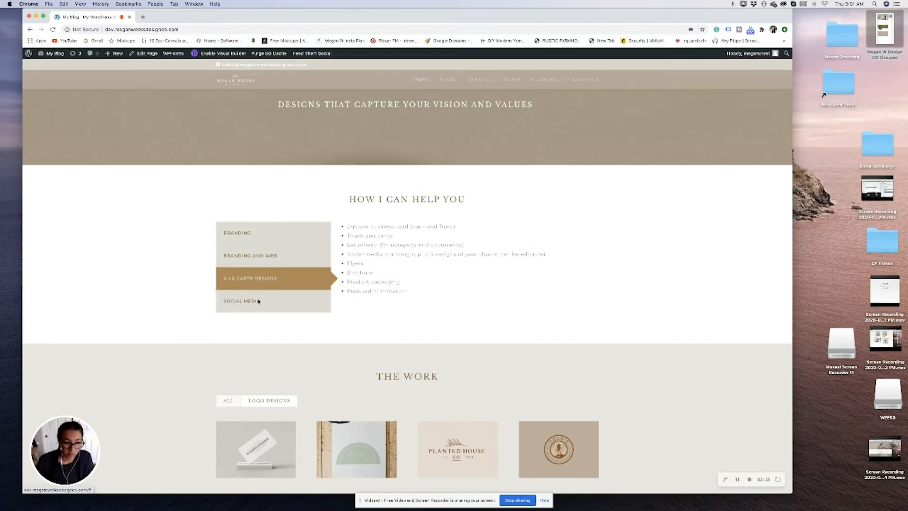
pyautogui.click(260, 300)
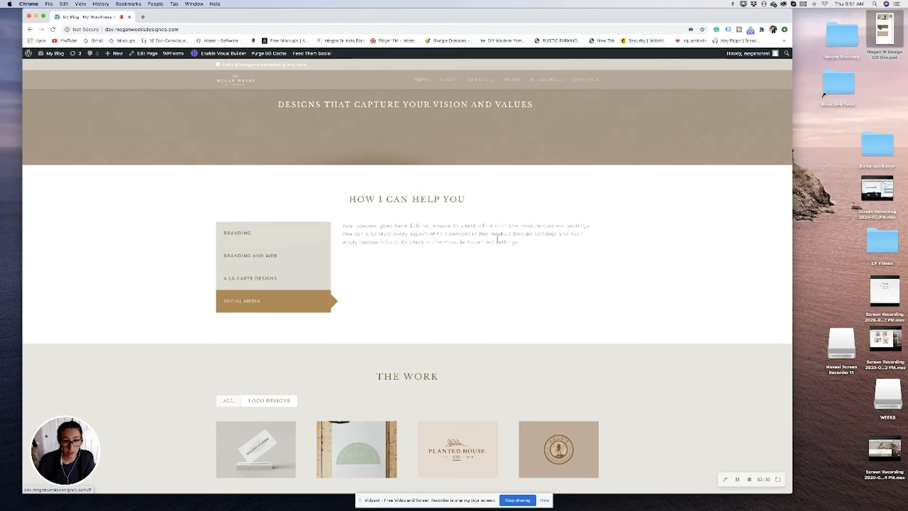
# Look through the rest of the homepage, from The Work to the blog section, and return to the page header.
pyautogui.scroll(-6, 498, 242)
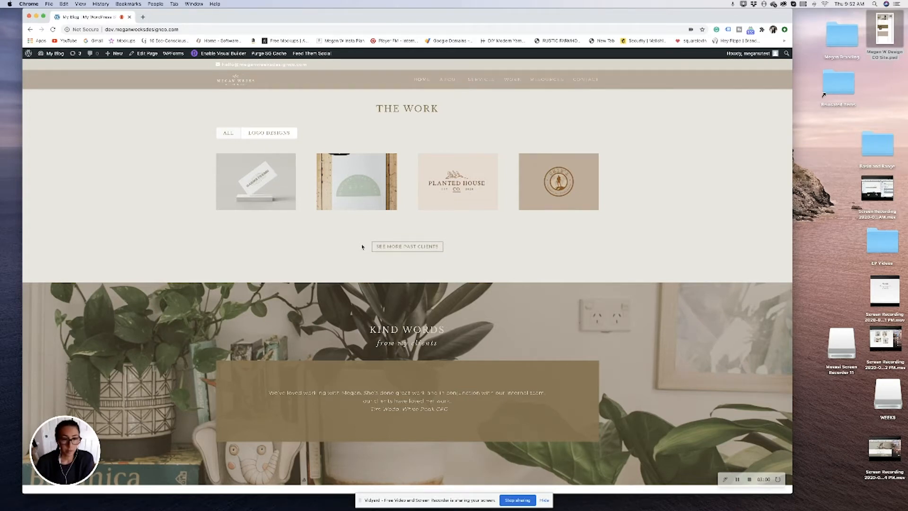
pyautogui.scroll(-20, 336, 238)
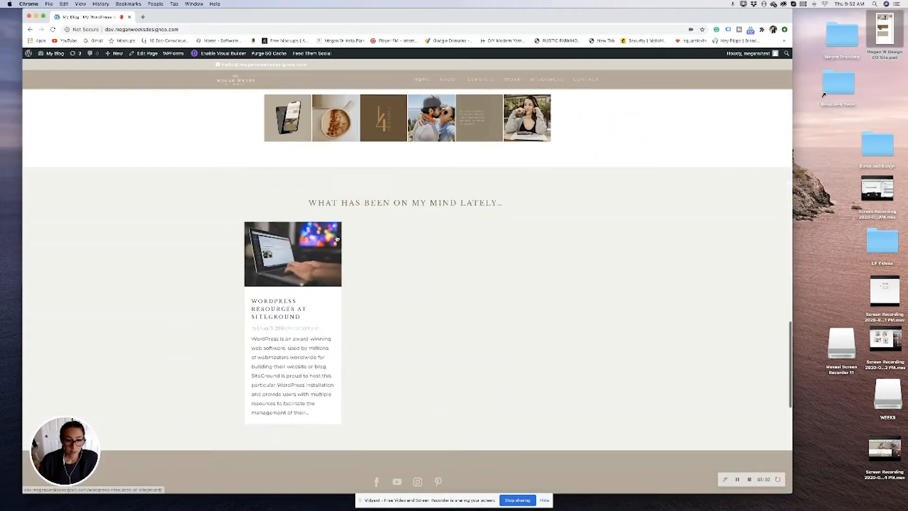
pyautogui.scroll(20, 339, 239)
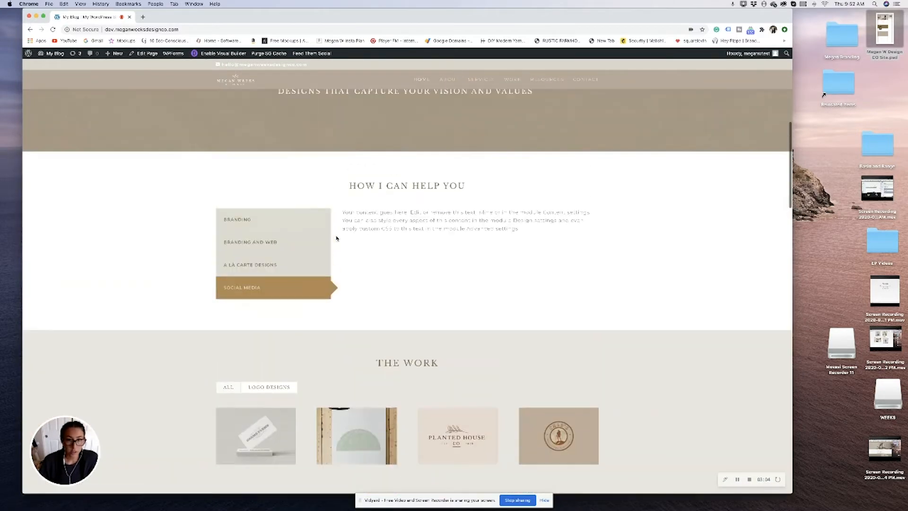
pyautogui.scroll(5, 340, 244)
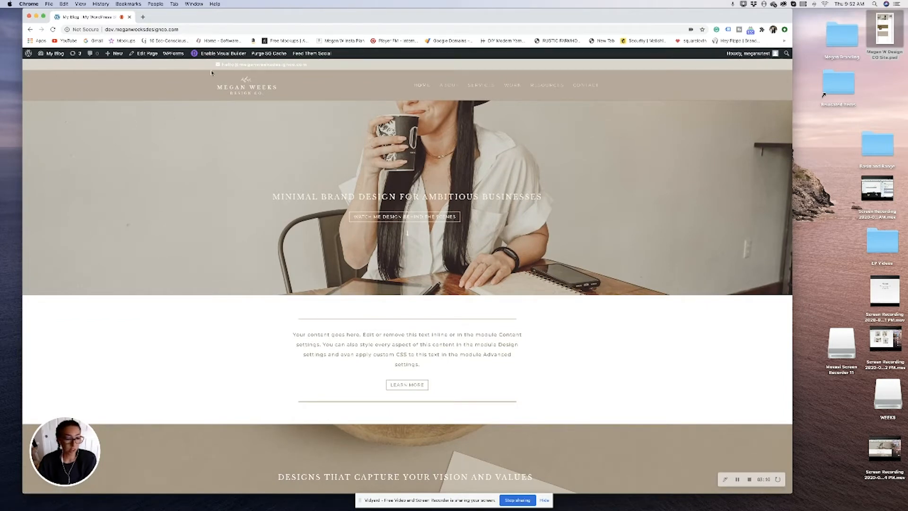
# Review the site's About page from top to bottom and enable the Visual Builder on it.
pyautogui.click(447, 86)
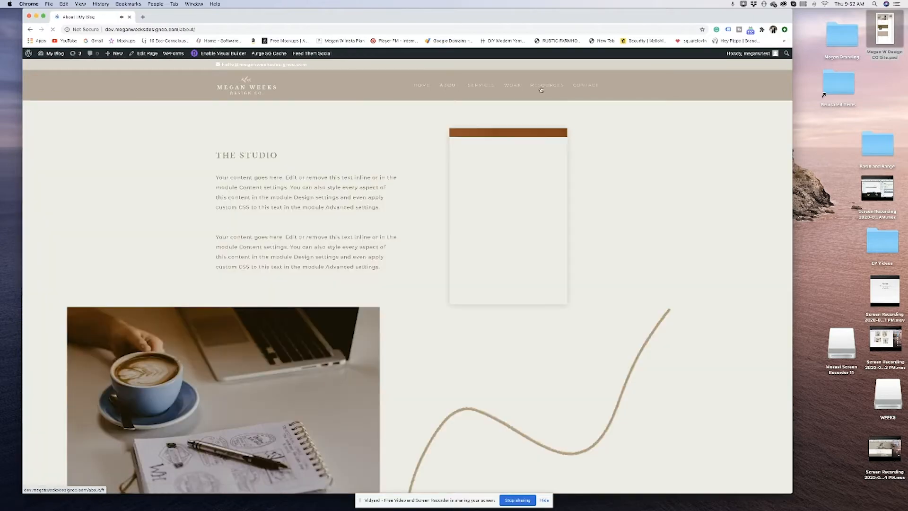
pyautogui.scroll(-20, 606, 107)
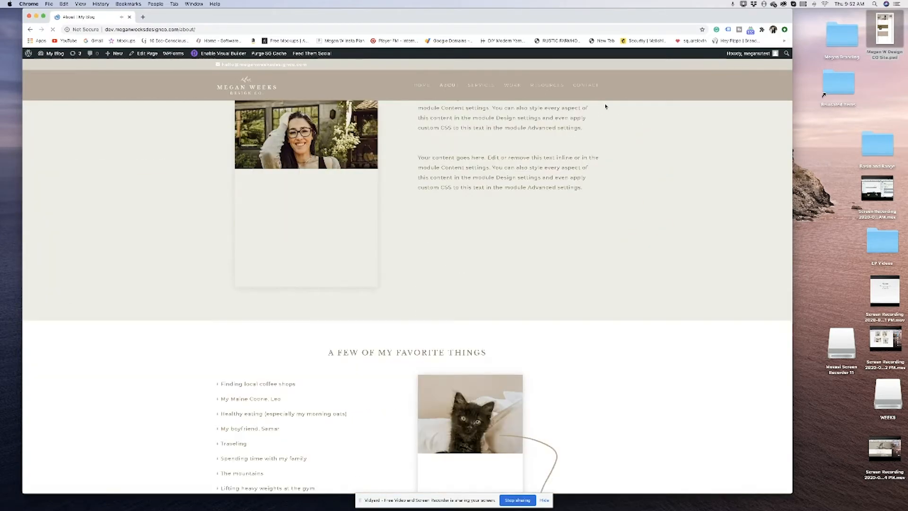
pyautogui.scroll(-5, 606, 107)
pyautogui.scroll(15, 601, 109)
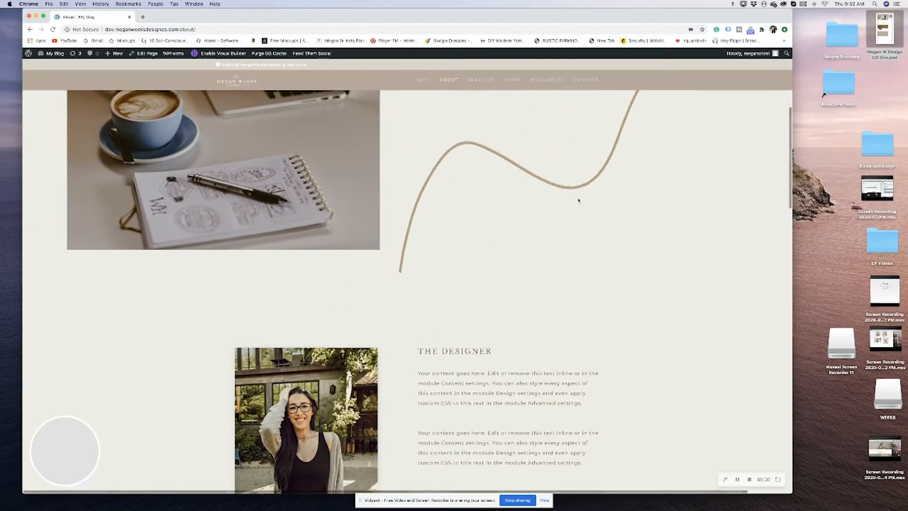
pyautogui.scroll(5, 464, 127)
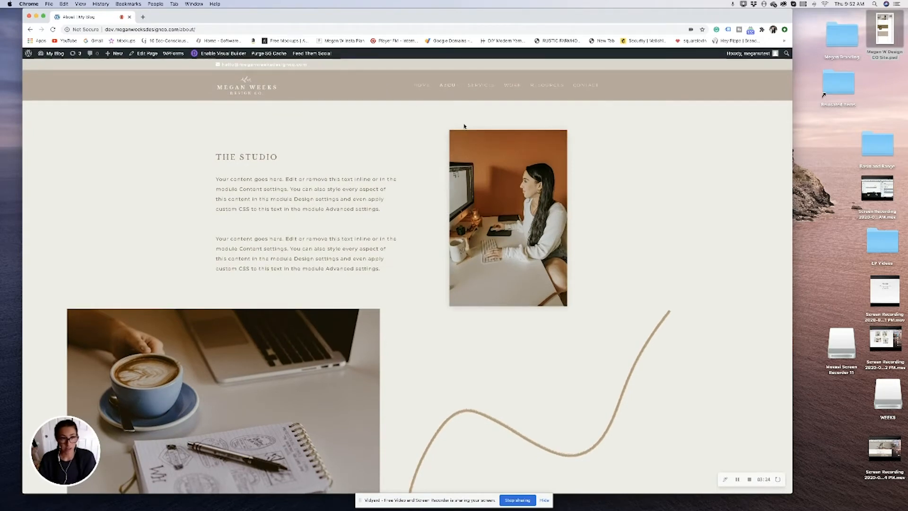
pyautogui.click(224, 53)
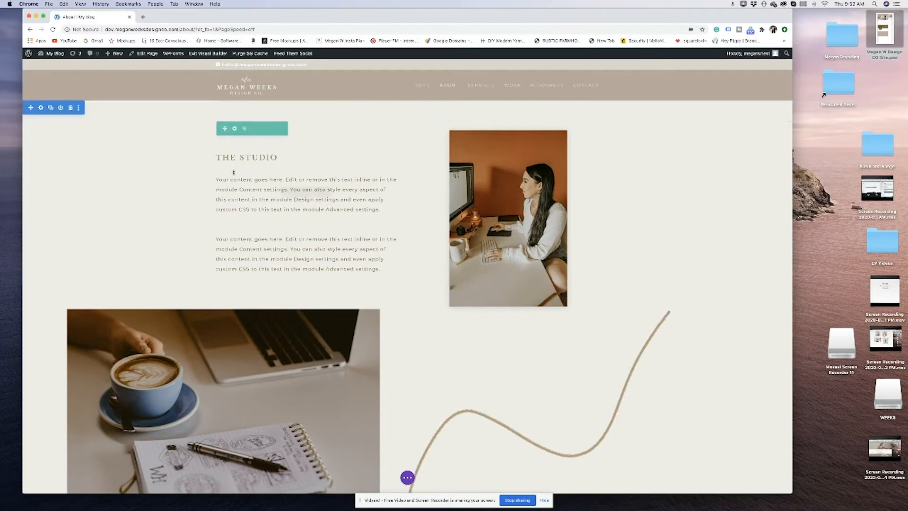
# Inspect the settings of The Studio section and its row, including their Background options, and close each dialog.
pyautogui.click(40, 108)
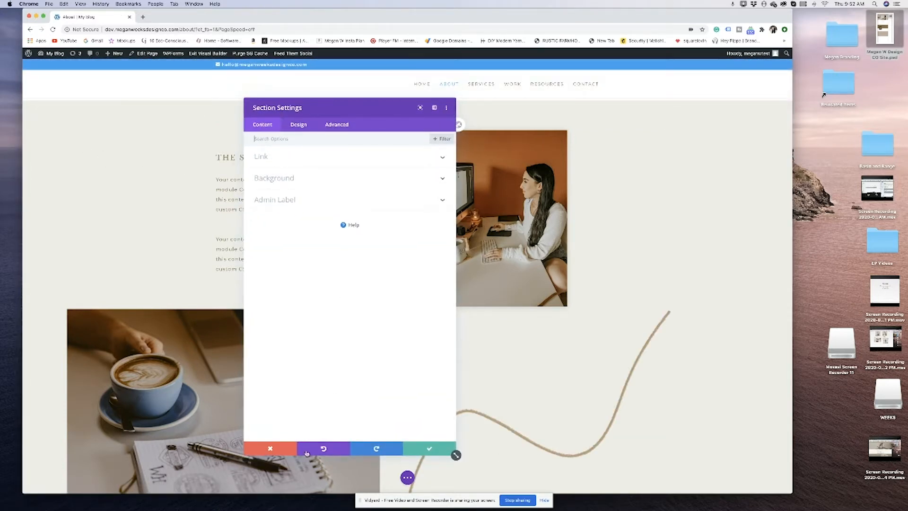
pyautogui.click(274, 450)
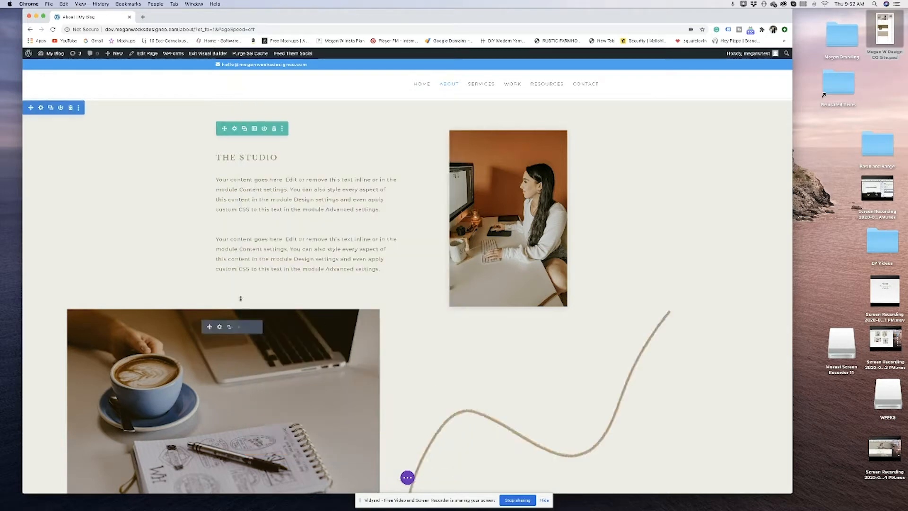
pyautogui.click(234, 128)
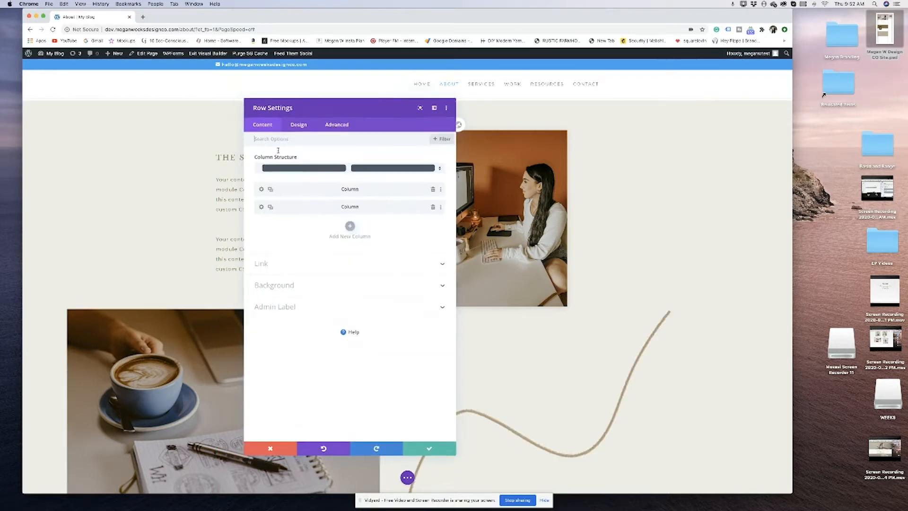
pyautogui.click(283, 291)
pyautogui.click(270, 449)
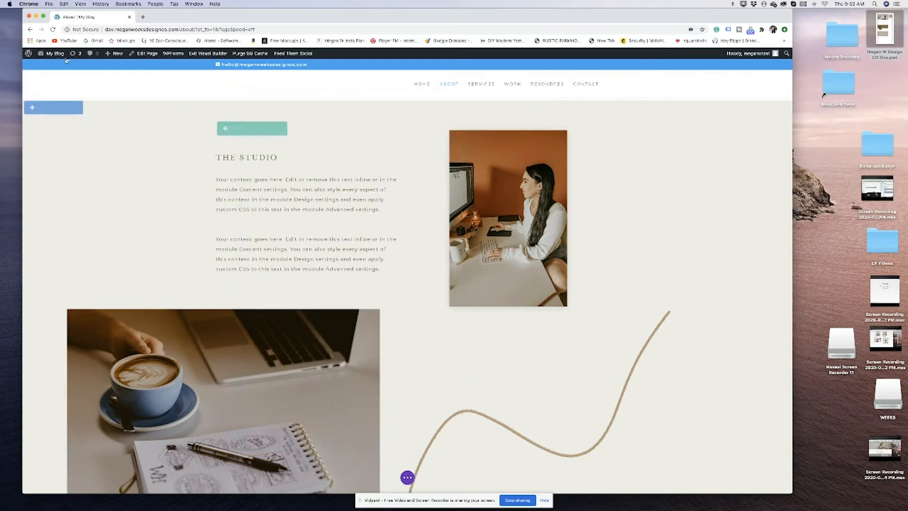
pyautogui.click(40, 108)
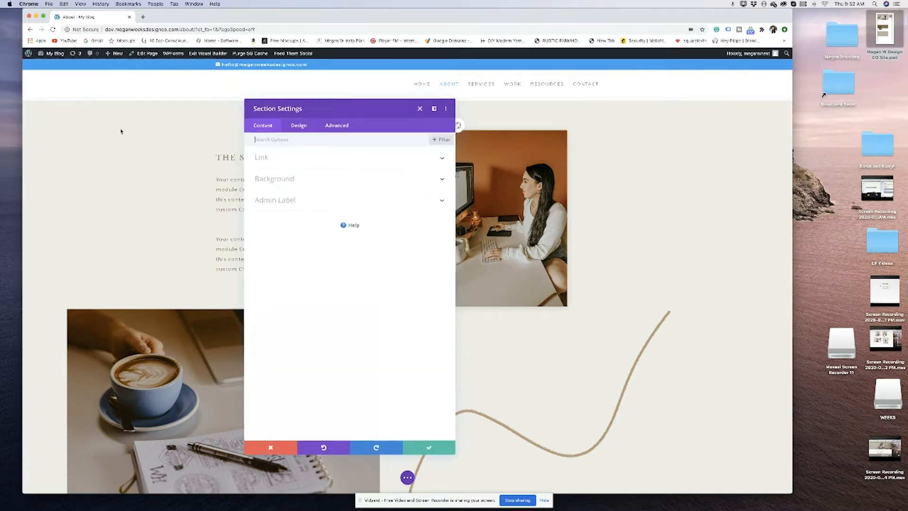
pyautogui.click(258, 180)
pyautogui.click(429, 449)
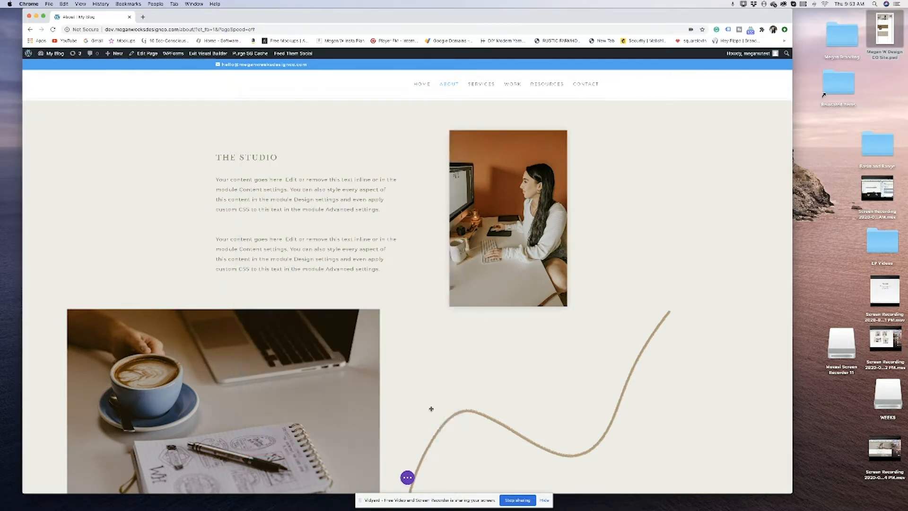
# Look over the module controls beside the Studio content, then open and close the coffee cup image's settings.
pyautogui.scroll(-4, 525, 178)
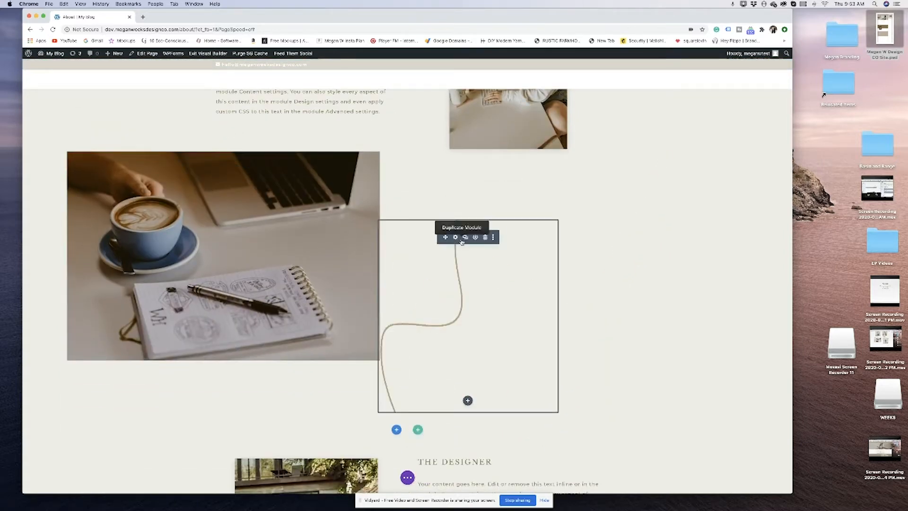
pyautogui.scroll(5, 535, 190)
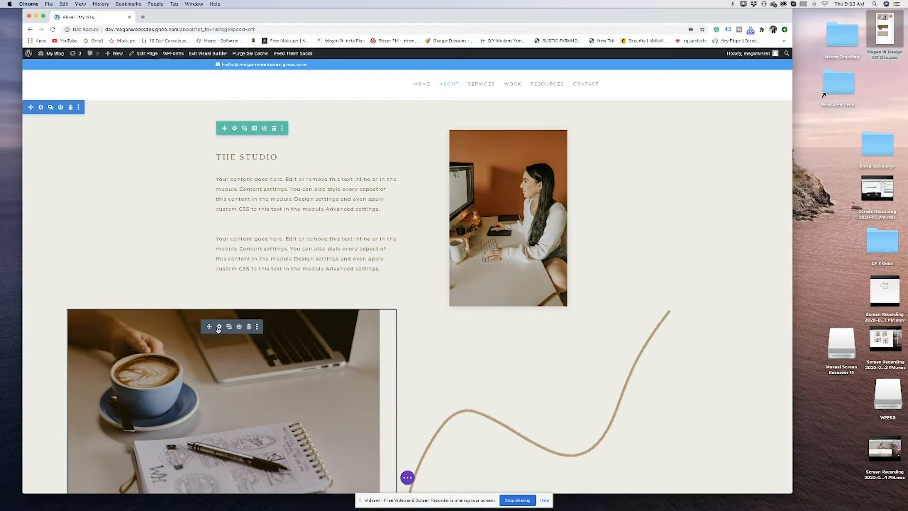
pyautogui.click(218, 330)
pyautogui.click(457, 454)
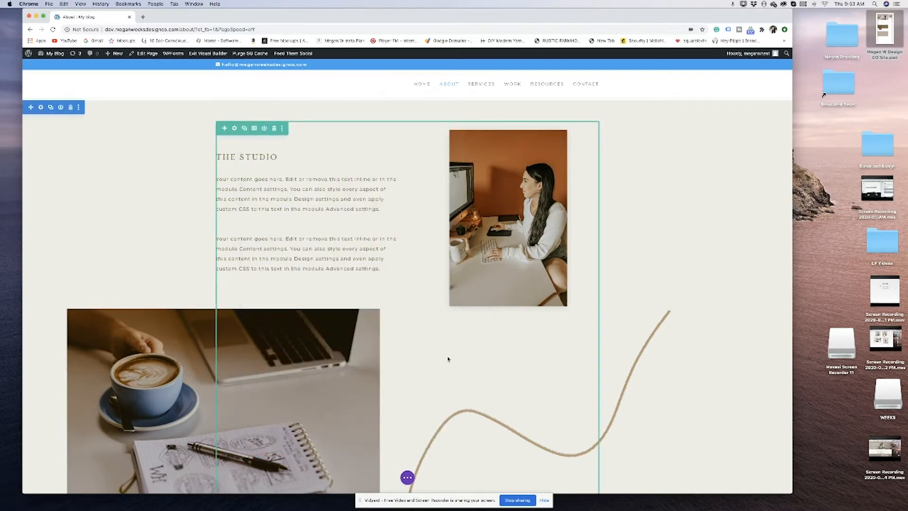
# Open the curved line image's Transform design options and shift the line sideways and upward on the page.
pyautogui.click(456, 395)
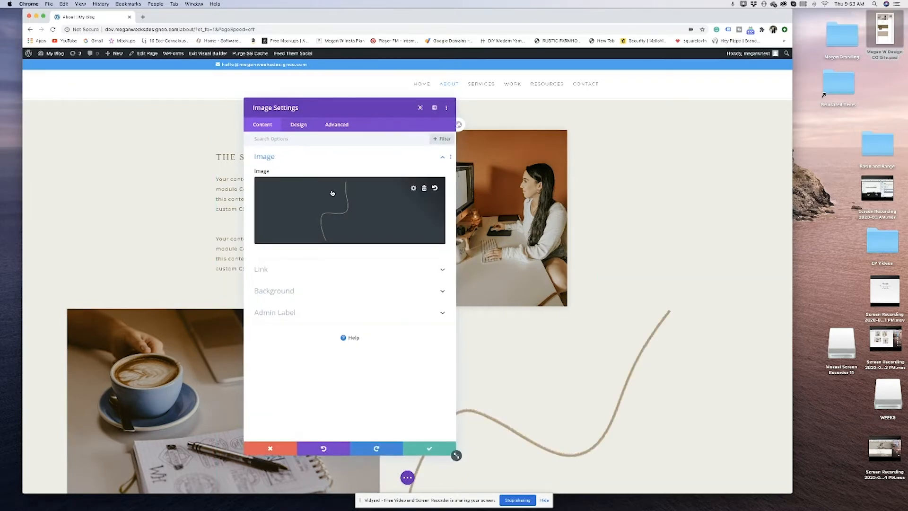
pyautogui.click(298, 125)
pyautogui.moveTo(312, 108); pyautogui.dragTo(130, 98)
pyautogui.click(105, 278)
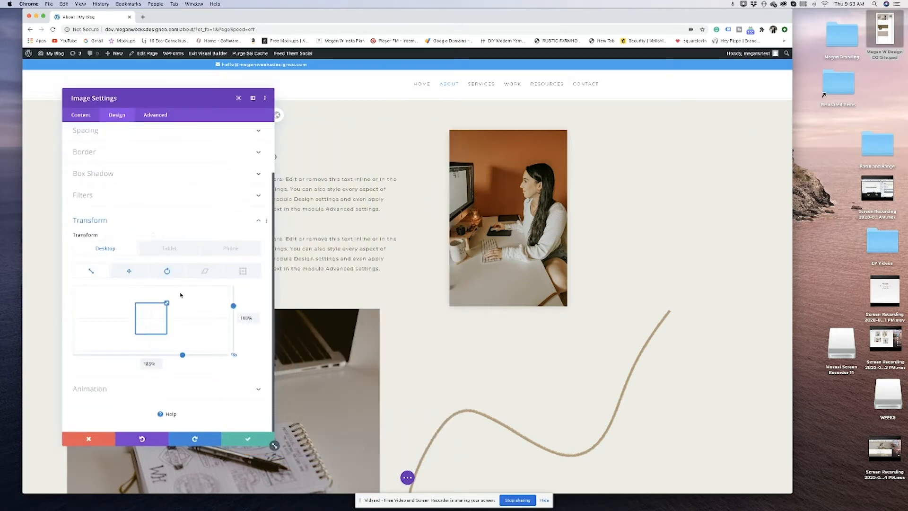
pyautogui.moveTo(167, 303); pyautogui.dragTo(224, 298)
pyautogui.click(130, 272)
pyautogui.scroll(-5, 495, 307)
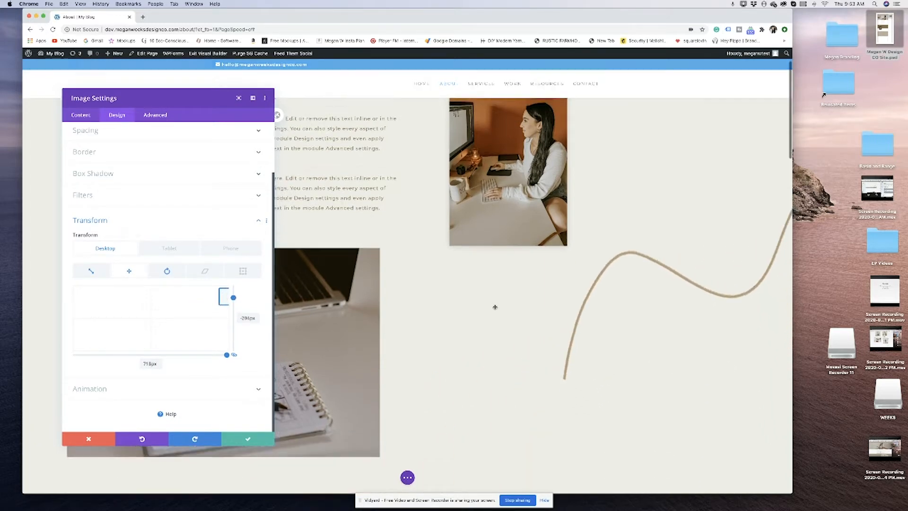
# Adjust the curved line image's scale, position and rotation in the Transform options and save the module's changes.
pyautogui.click(91, 271)
pyautogui.moveTo(167, 303); pyautogui.dragTo(177, 319)
pyautogui.click(128, 272)
pyautogui.click(167, 270)
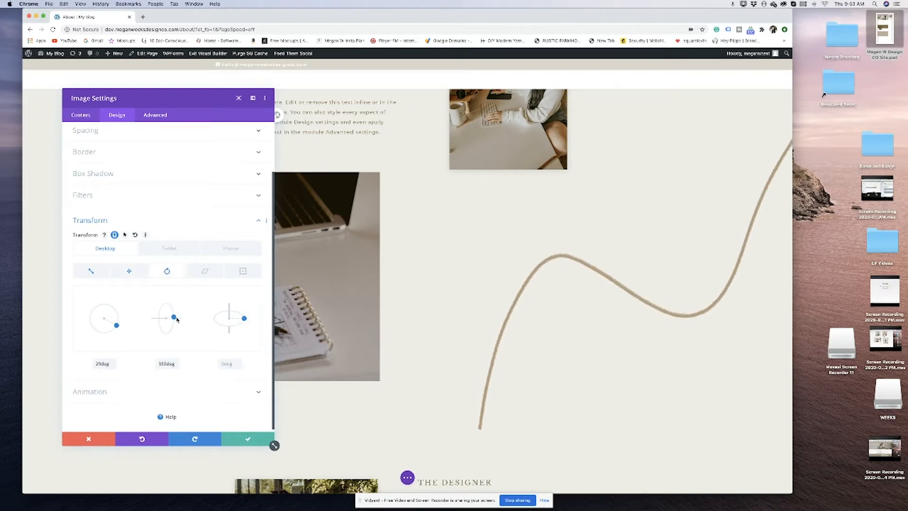
pyautogui.click(248, 439)
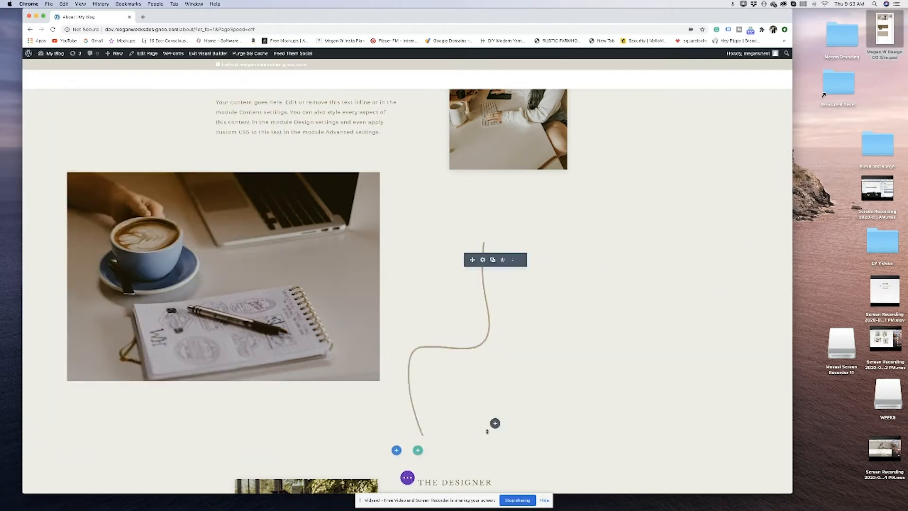
# Narrow and re-widen the browser window to check how the About page layout and curved line adapt.
pyautogui.scroll(5, 304, 137)
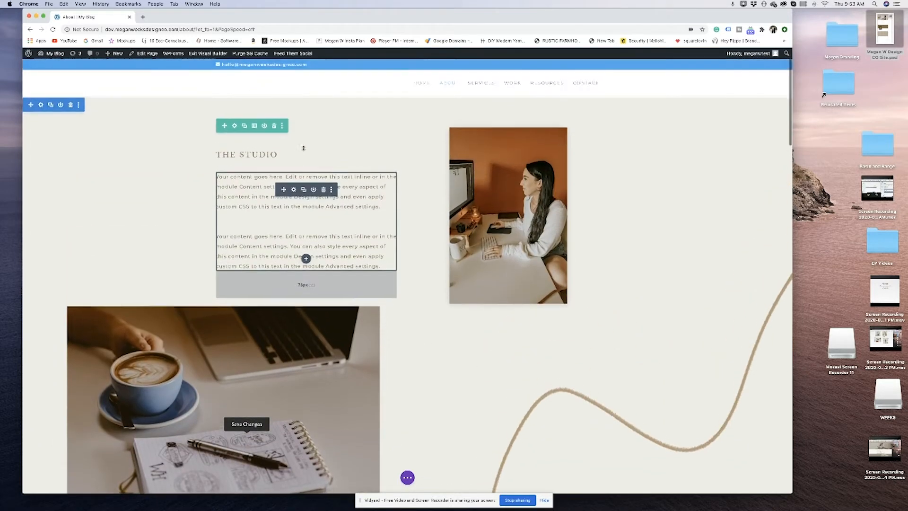
pyautogui.moveTo(793, 198); pyautogui.dragTo(371, 205)
pyautogui.scroll(-5, 303, 204)
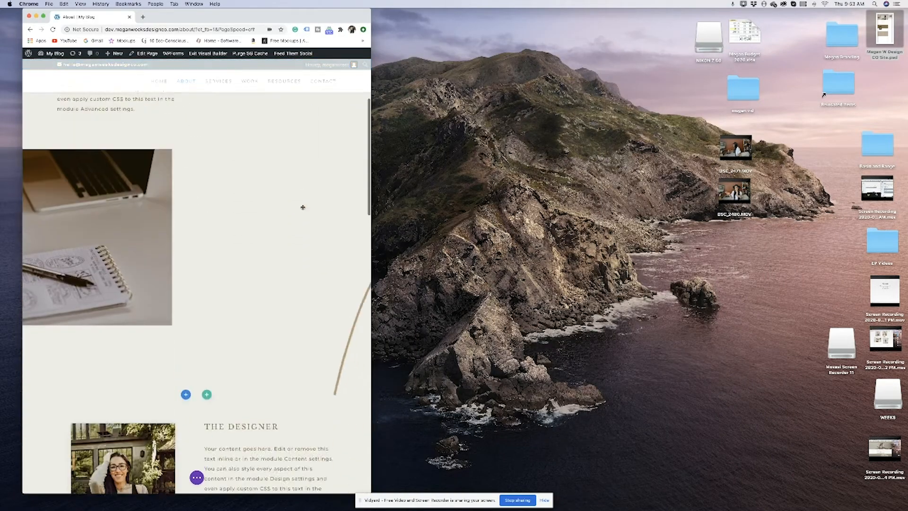
pyautogui.moveTo(372, 159); pyautogui.dragTo(613, 161)
pyautogui.scroll(5, 501, 216)
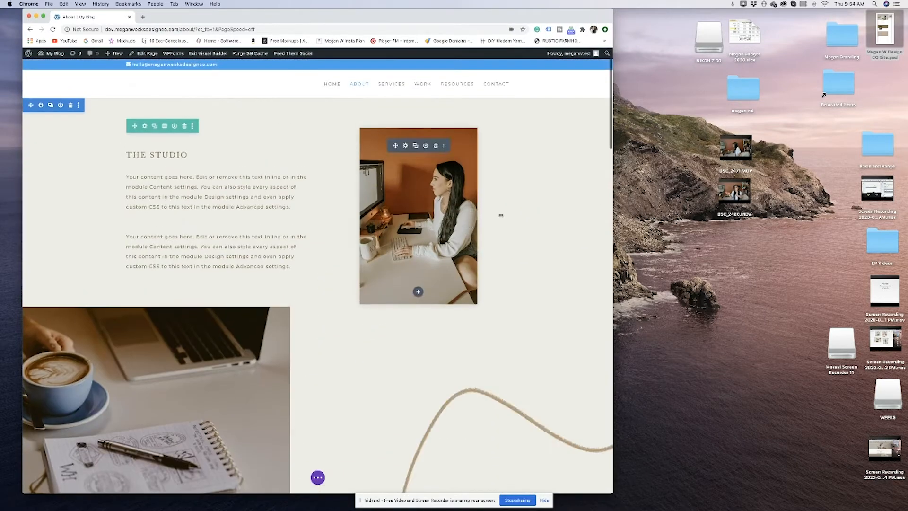
pyautogui.moveTo(614, 221); pyautogui.dragTo(724, 221)
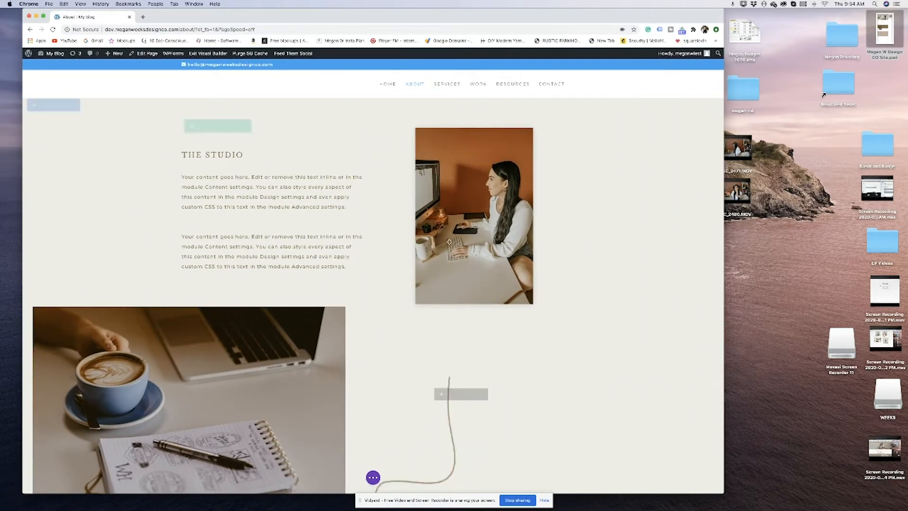
# Review the About page down to the Let's Connect form and save the page in the builder.
pyautogui.scroll(-5, 448, 242)
pyautogui.scroll(-3, 448, 242)
pyautogui.scroll(-2, 449, 242)
pyautogui.scroll(-3, 449, 241)
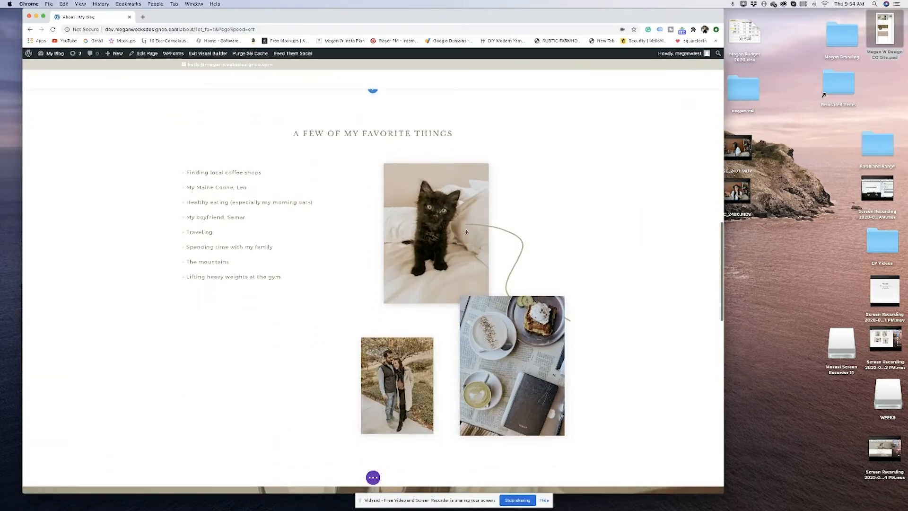
pyautogui.scroll(-10, 149, 319)
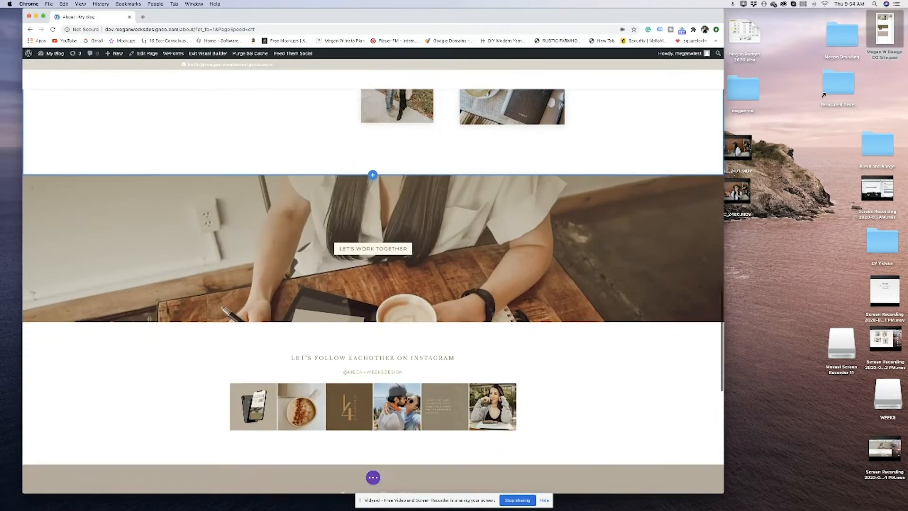
pyautogui.scroll(-2, 149, 319)
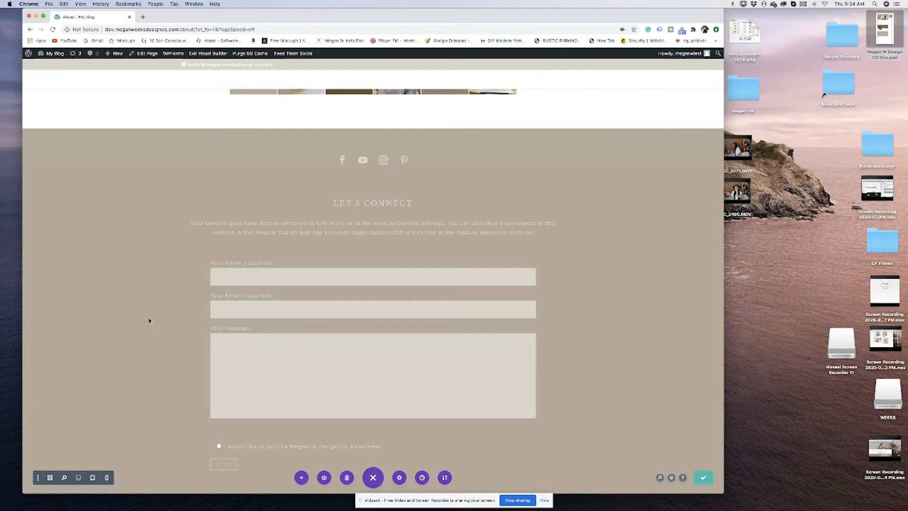
# Return to the start of the About page, exit the Visual Builder and widen the browser window.
pyautogui.scroll(20, 279, 273)
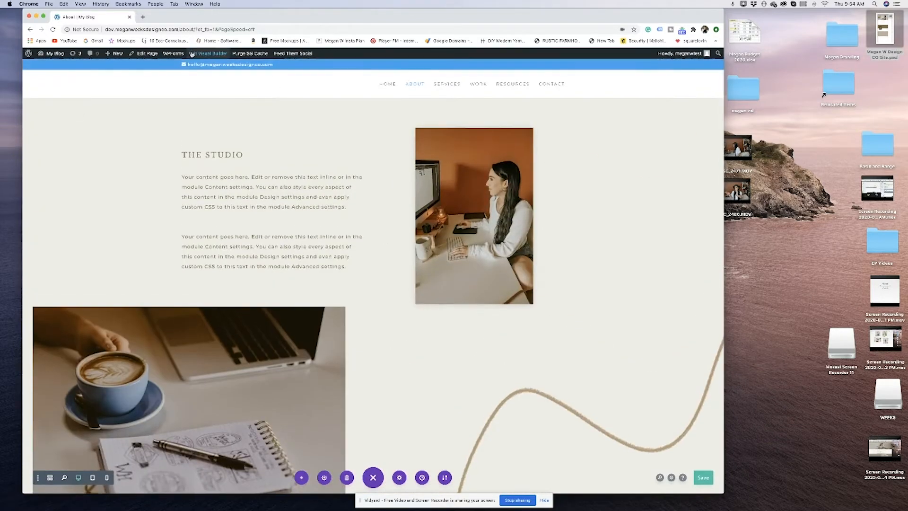
pyautogui.click(192, 55)
pyautogui.moveTo(724, 71); pyautogui.dragTo(827, 71)
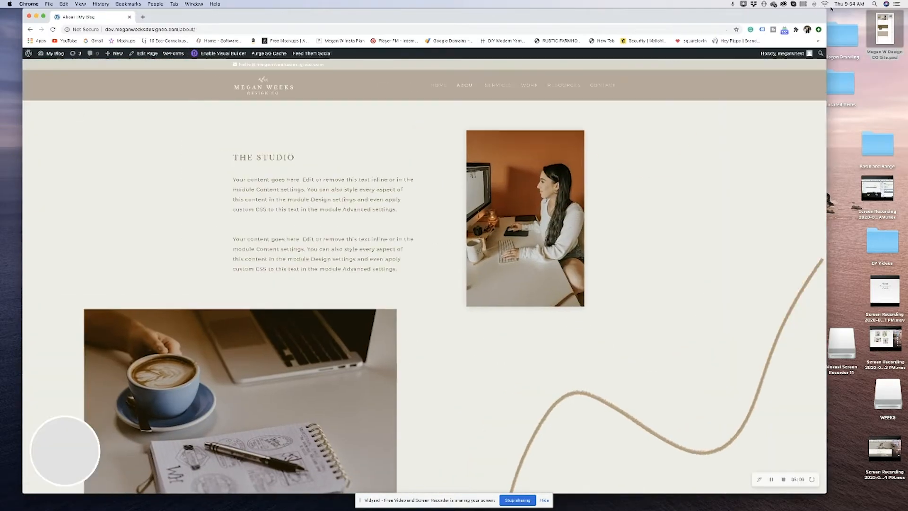
# Open the site's Services page, look over its intro and Brand Design content, and enable the Visual Builder on it.
pyautogui.click(504, 88)
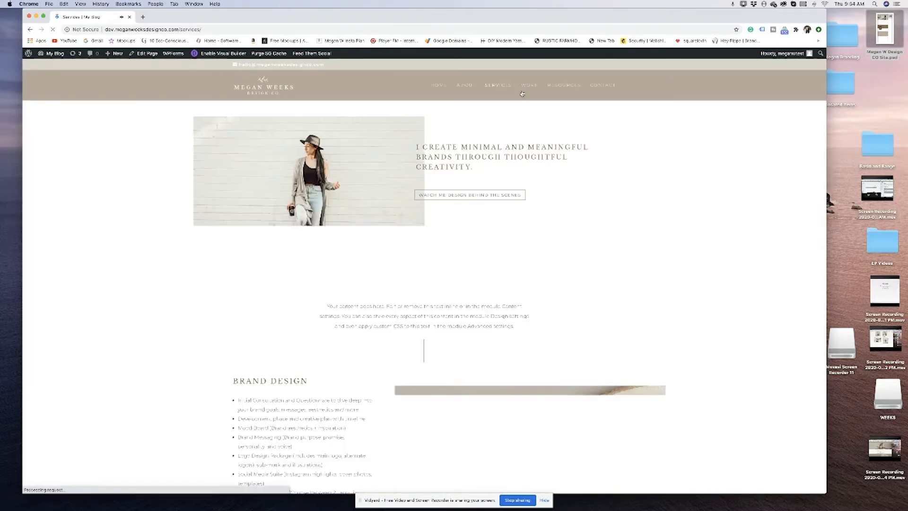
pyautogui.scroll(-4, 523, 94)
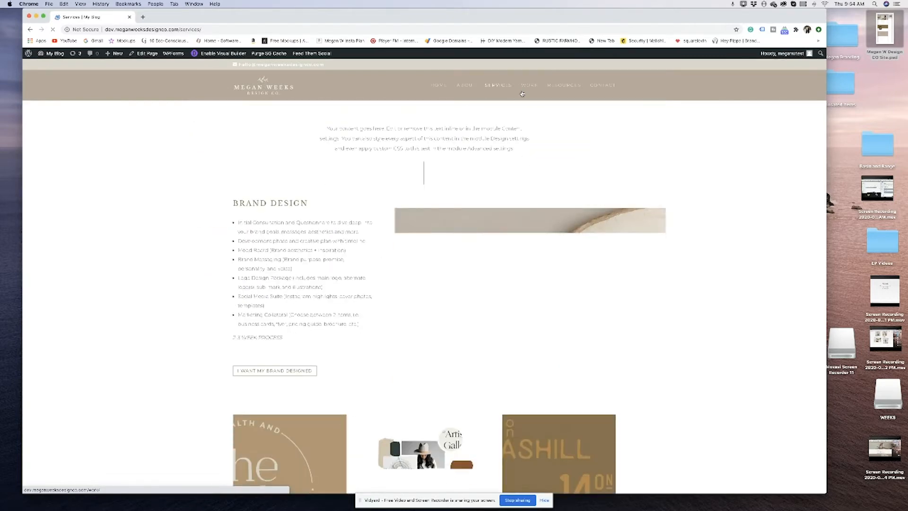
pyautogui.scroll(4, 522, 94)
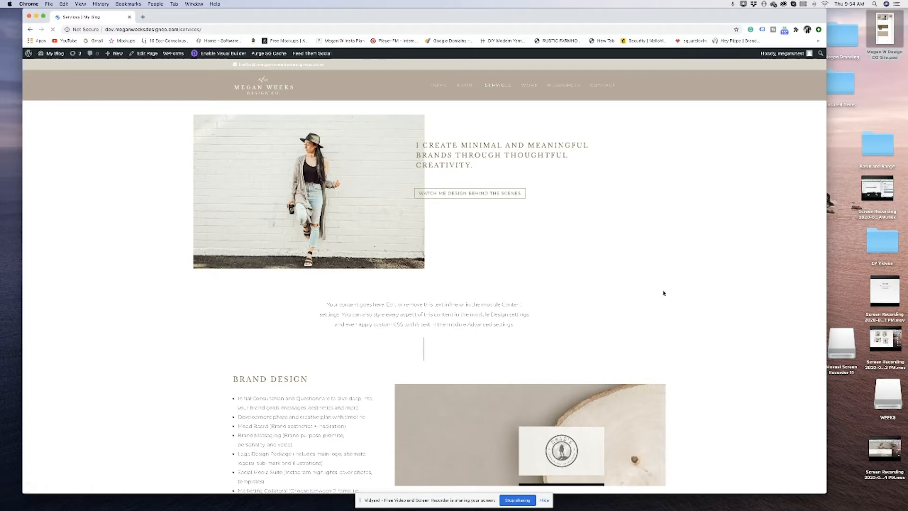
pyautogui.click(214, 56)
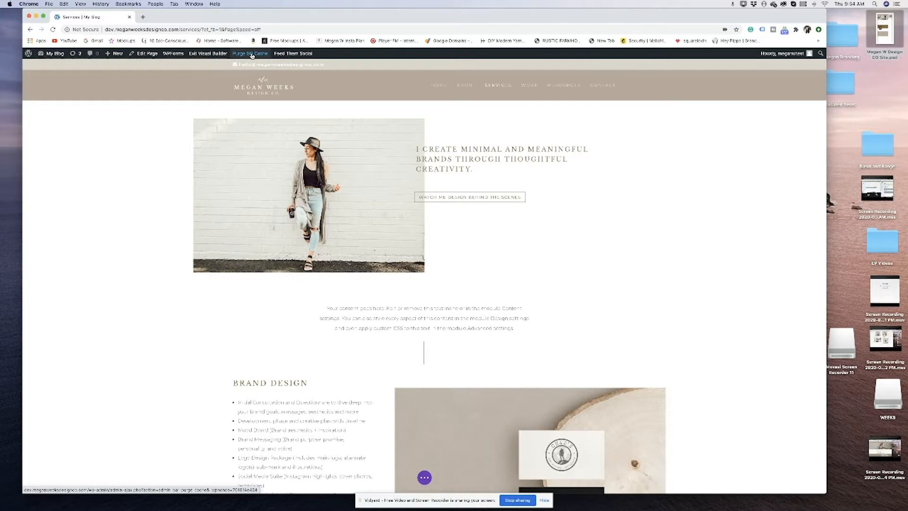
# Open the text settings of the A Lá Carte Items list on the Services page, select all its text and close the settings.
pyautogui.scroll(-10, 139, 111)
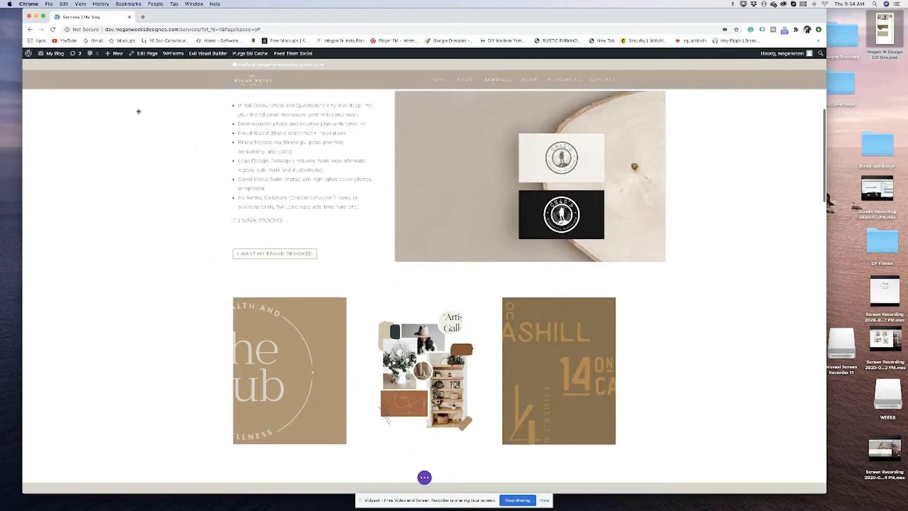
pyautogui.scroll(-15, 139, 111)
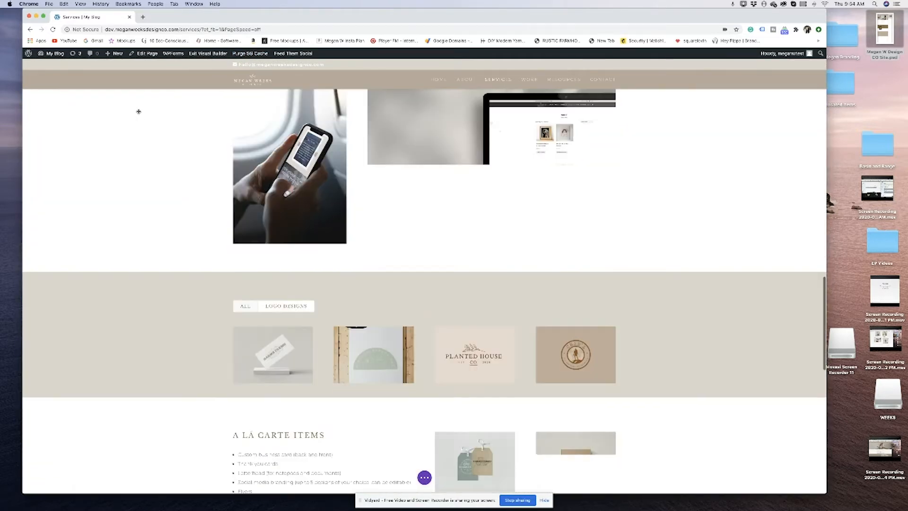
pyautogui.scroll(-5, 139, 111)
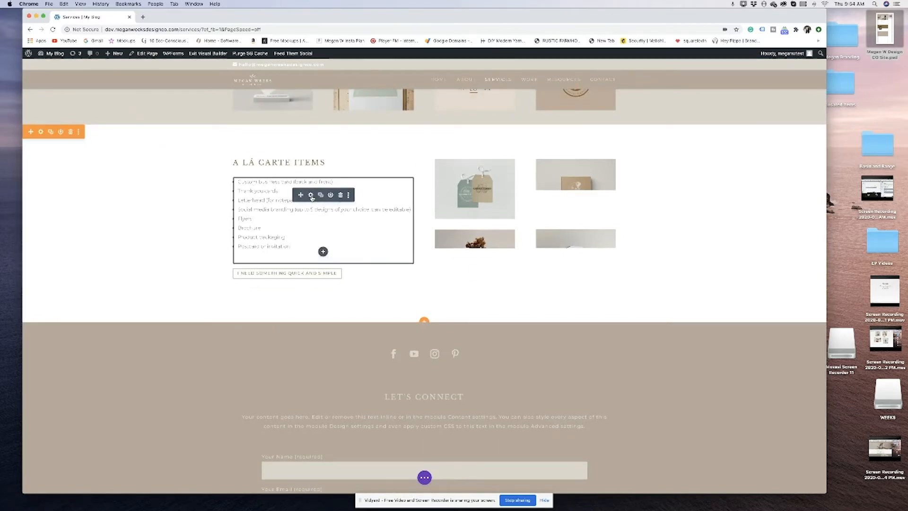
pyautogui.doubleClick(345, 207)
pyautogui.click(178, 287)
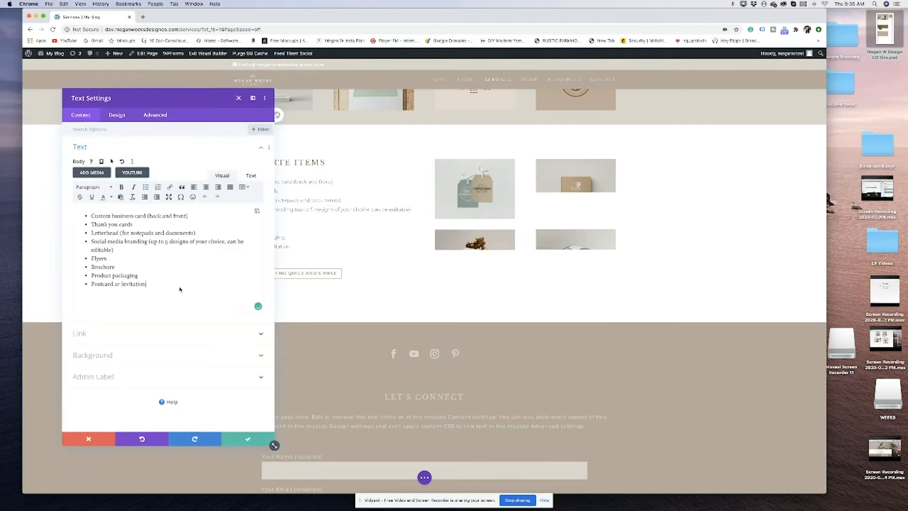
pyautogui.press('super+a')
pyautogui.click(248, 439)
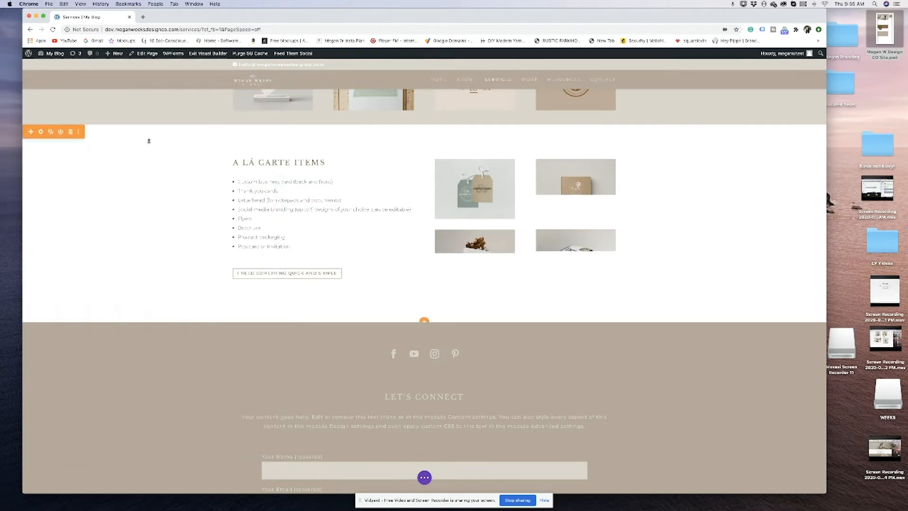
# Delete the A Lá Carte Items section from the Services page.
pyautogui.click(70, 132)
pyautogui.scroll(10, 453, 129)
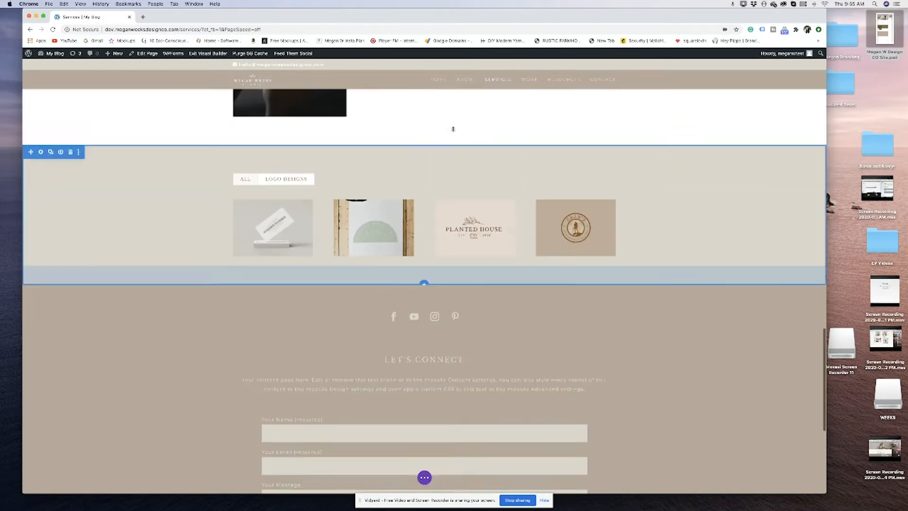
pyautogui.scroll(-10, 453, 129)
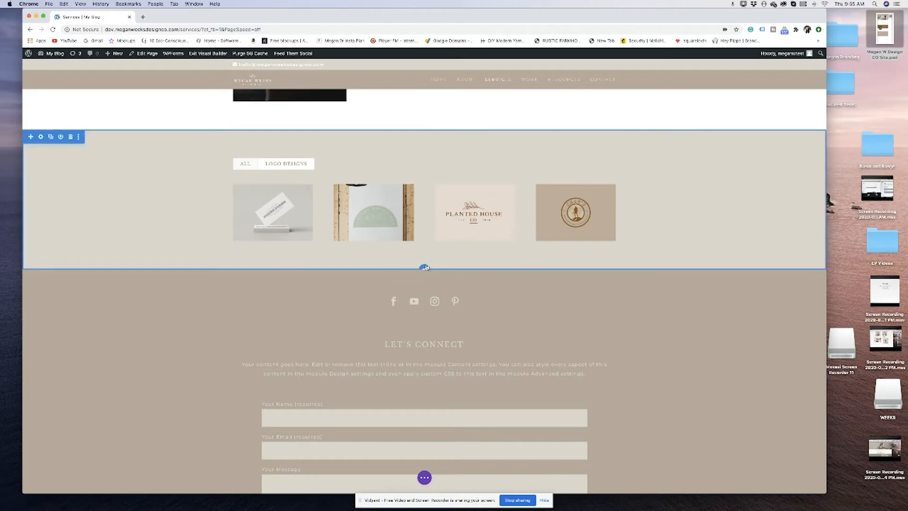
pyautogui.click(425, 268)
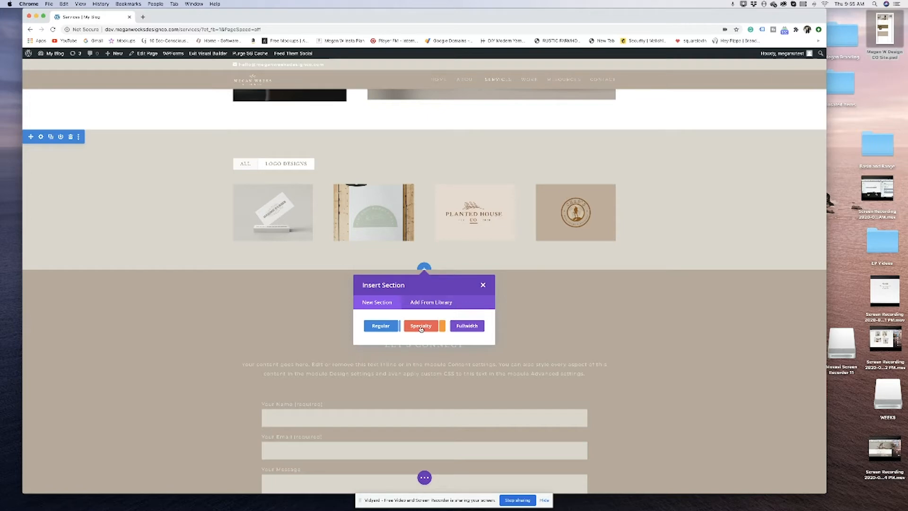
pyautogui.click(421, 329)
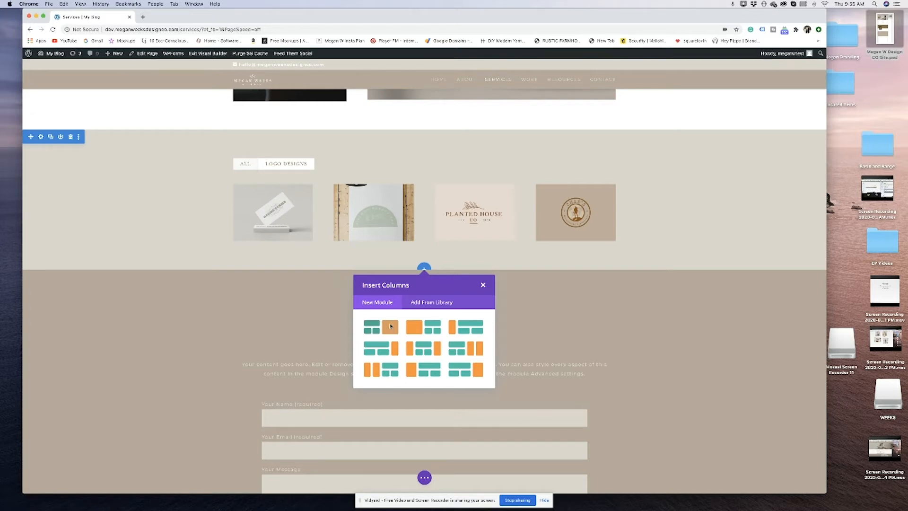
pyautogui.click(417, 328)
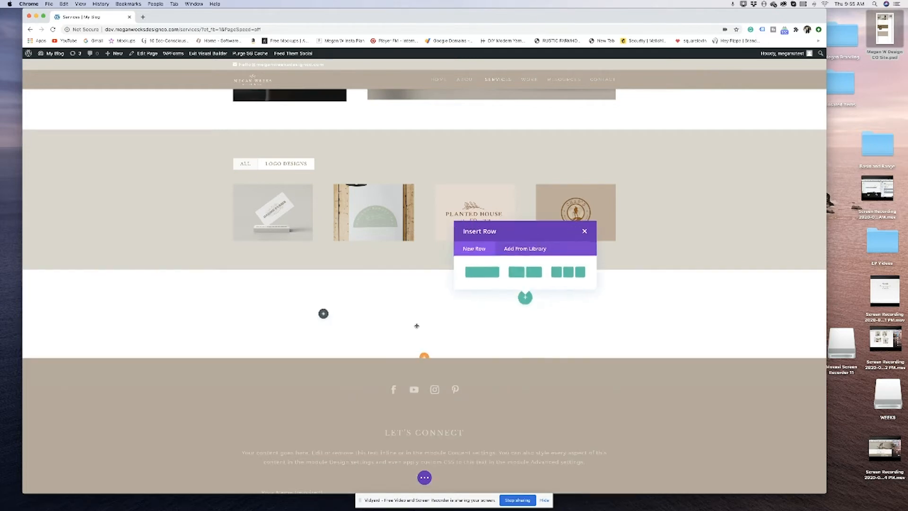
pyautogui.click(584, 231)
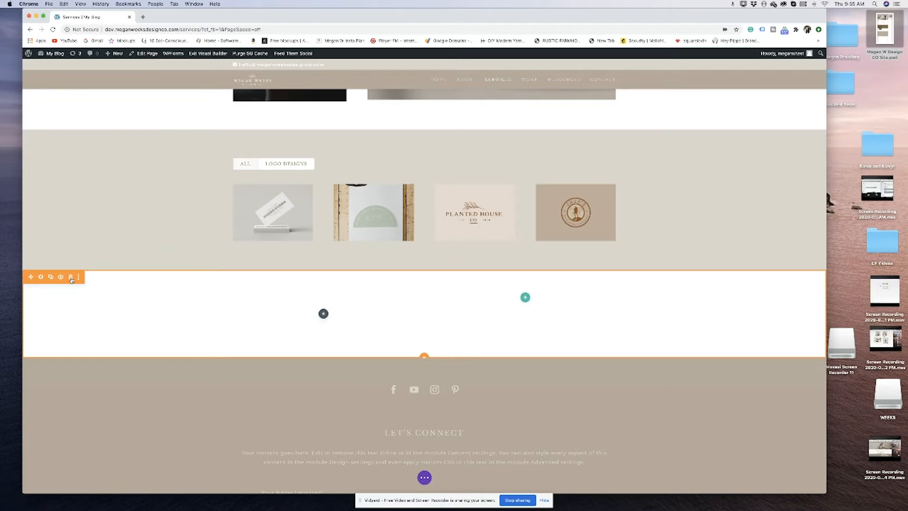
pyautogui.click(70, 280)
# Insert a specialty section below the logo portfolio with a narrow first column beside a wide area, and add a two-column row to it.
pyautogui.click(424, 268)
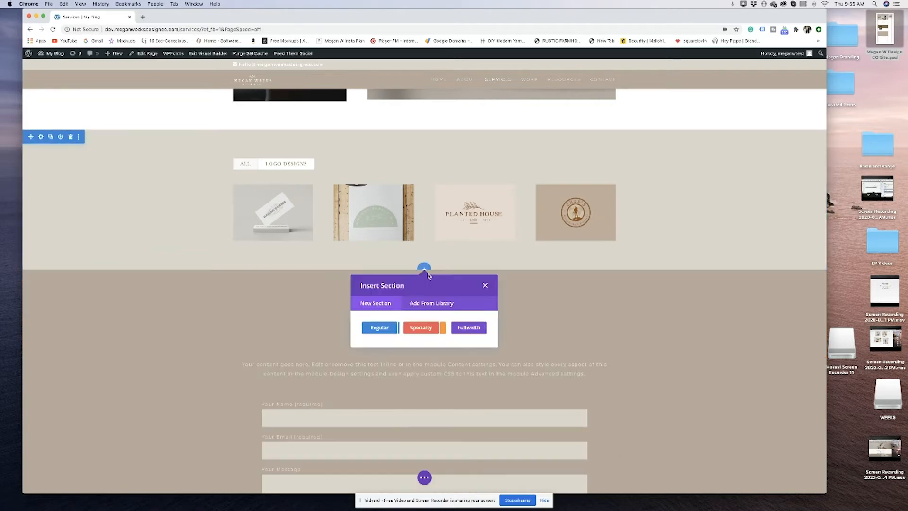
pyautogui.click(420, 327)
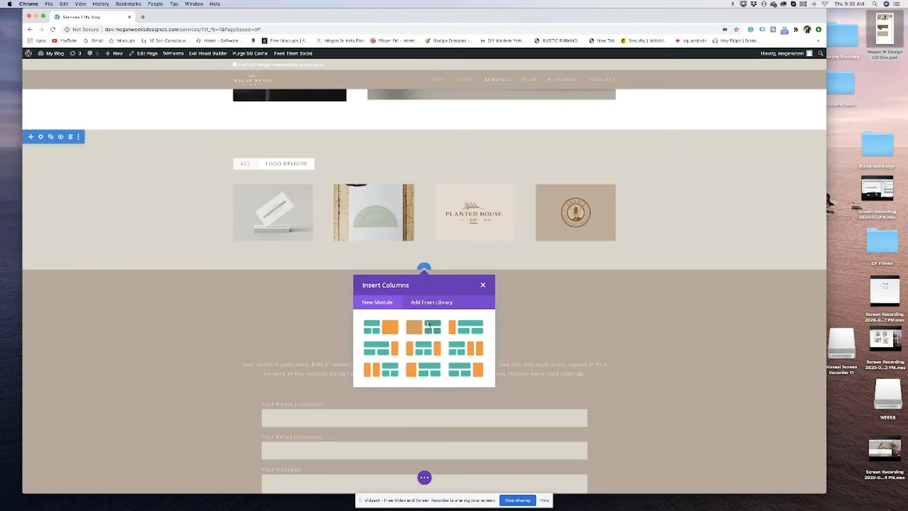
pyautogui.click(461, 326)
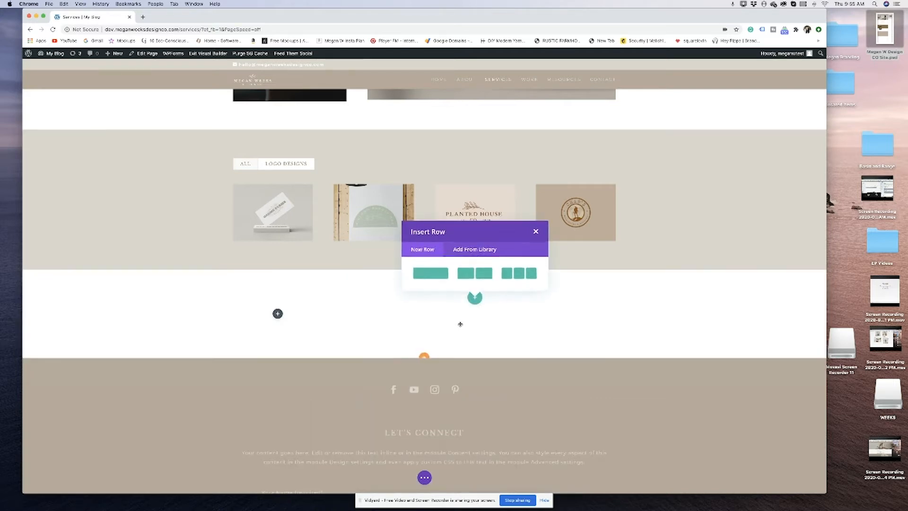
pyautogui.click(512, 273)
# Add an Image module to the row's first column using Food-Container-Mockup-with-Label.png from the media library, and save it.
pyautogui.click(399, 309)
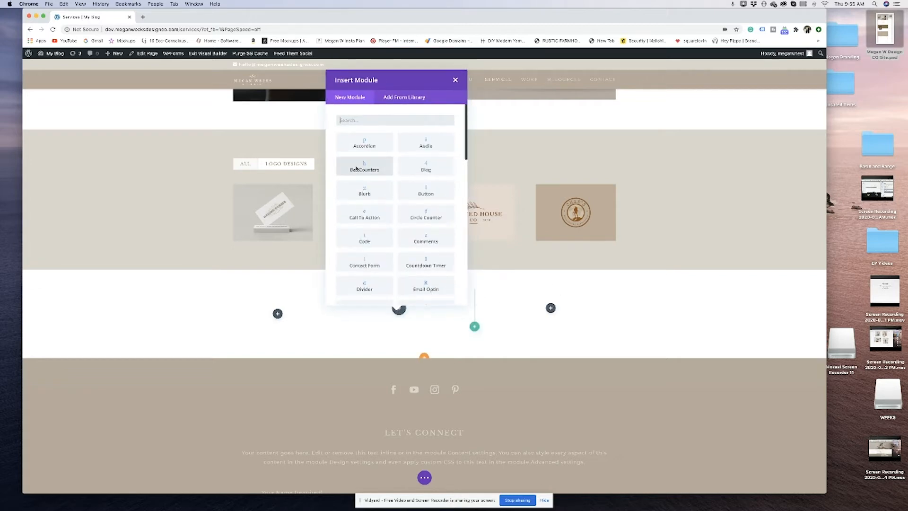
pyautogui.write('Ima')
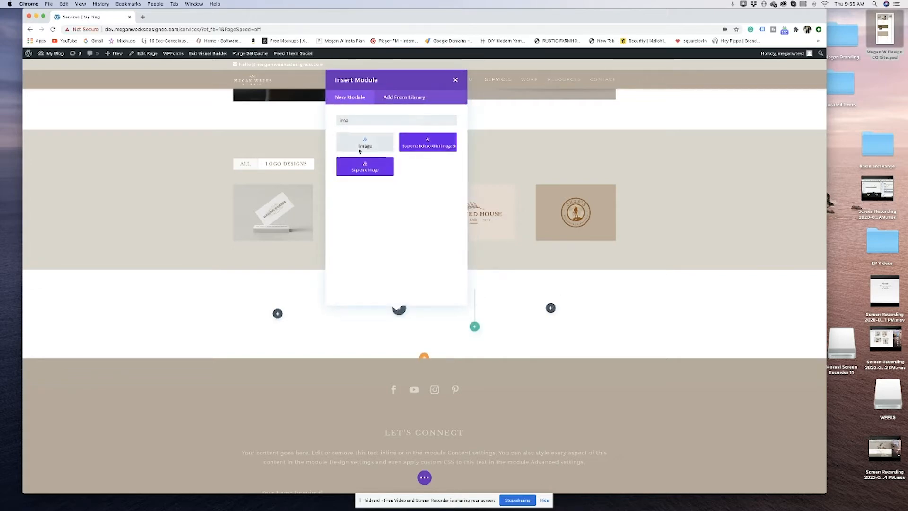
pyautogui.click(365, 143)
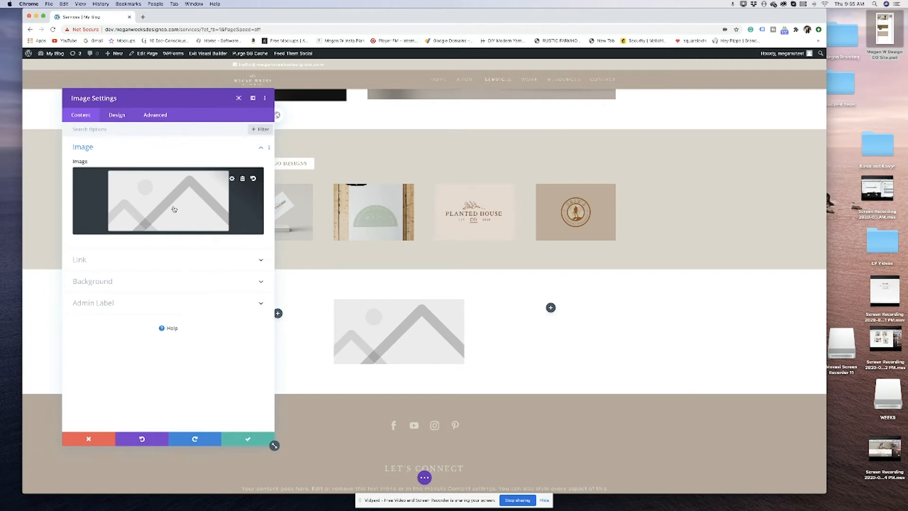
pyautogui.click(174, 212)
pyautogui.click(138, 154)
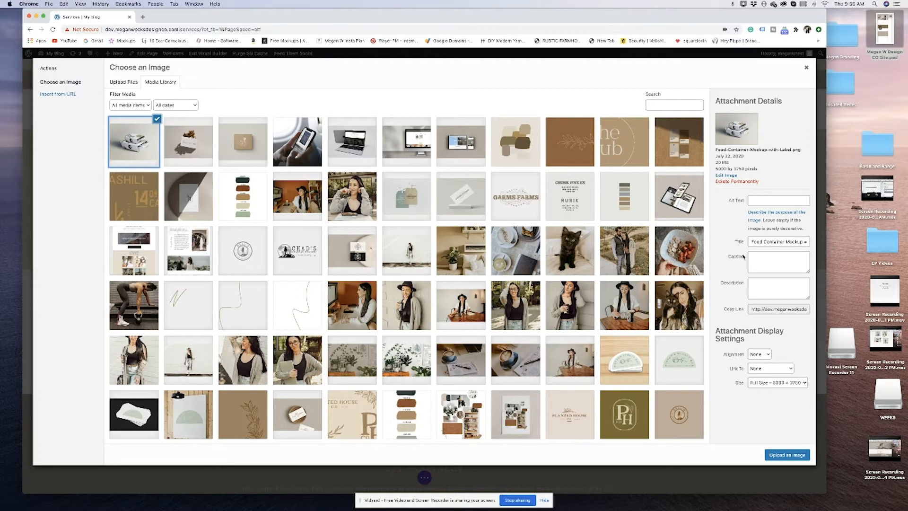
pyautogui.click(798, 455)
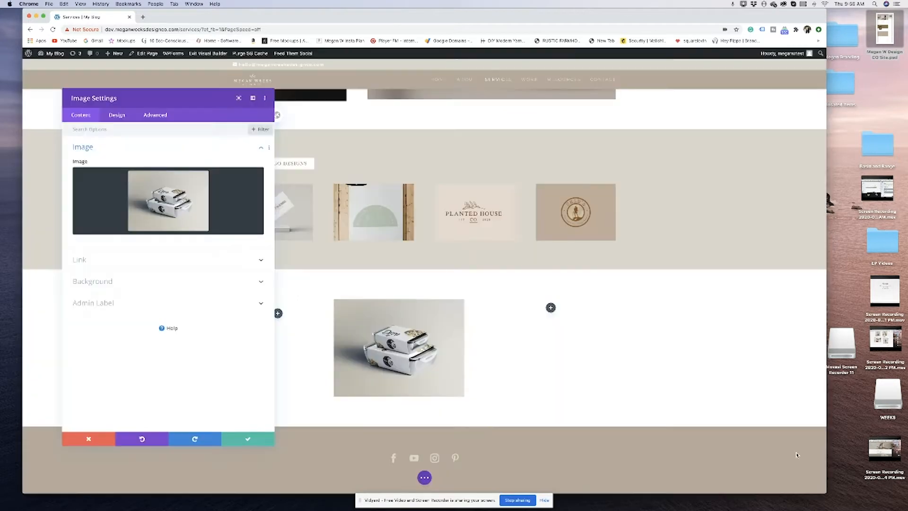
pyautogui.click(248, 440)
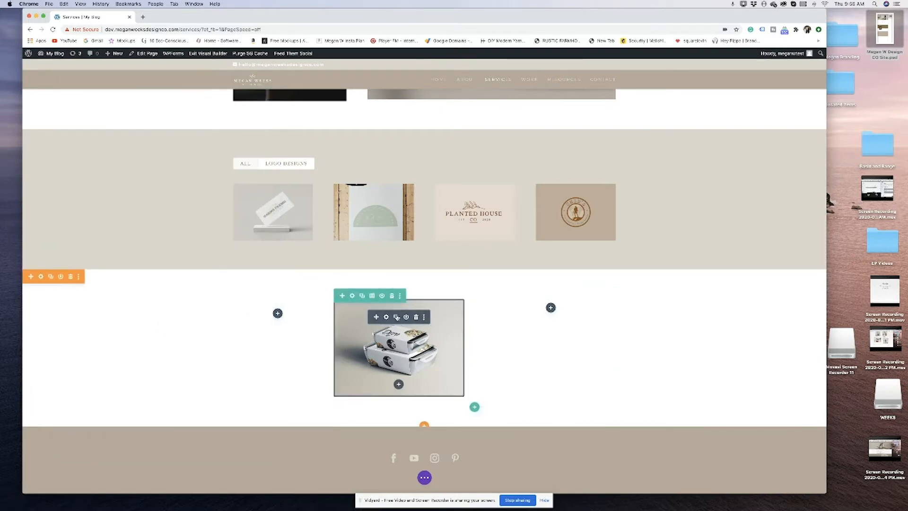
# Duplicate the food container image into the row's second column, replace the copy with the Garms Farms business card mockup, and save it.
pyautogui.click(396, 317)
pyautogui.moveTo(505, 340); pyautogui.dragTo(544, 316)
pyautogui.click(539, 318)
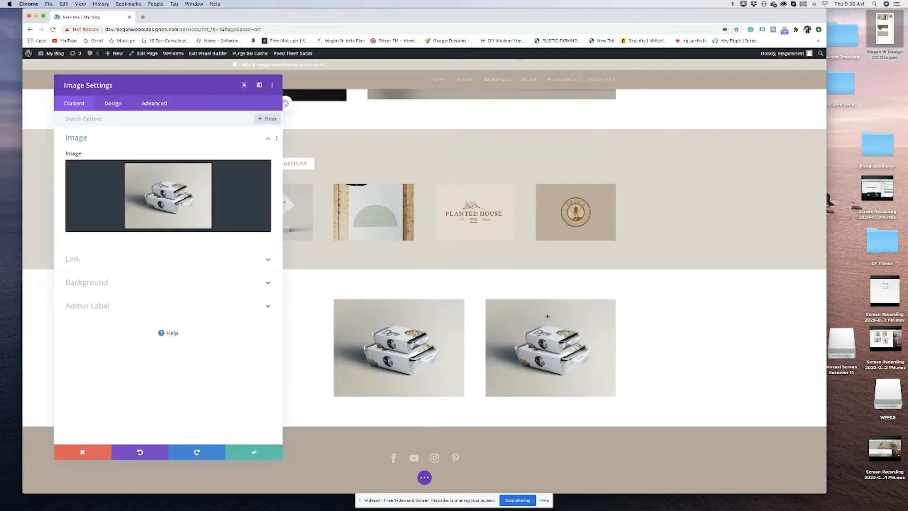
pyautogui.click(162, 216)
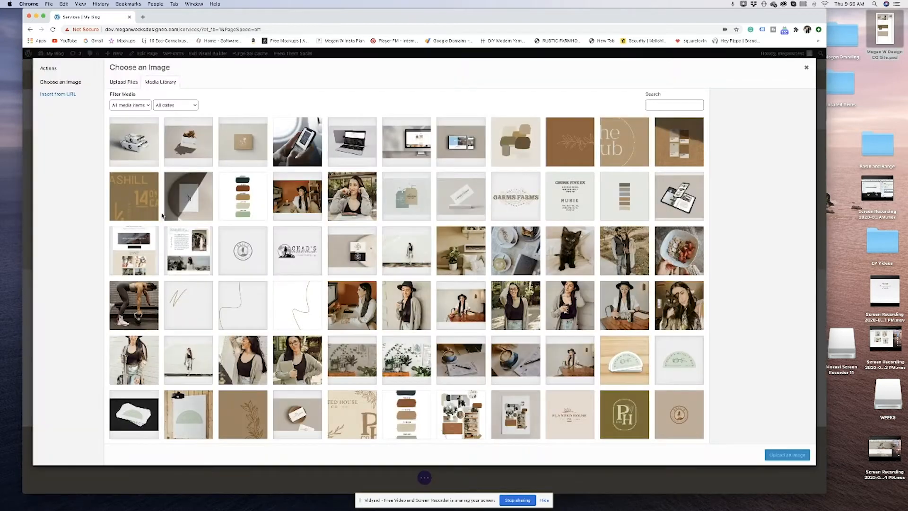
pyautogui.click(241, 144)
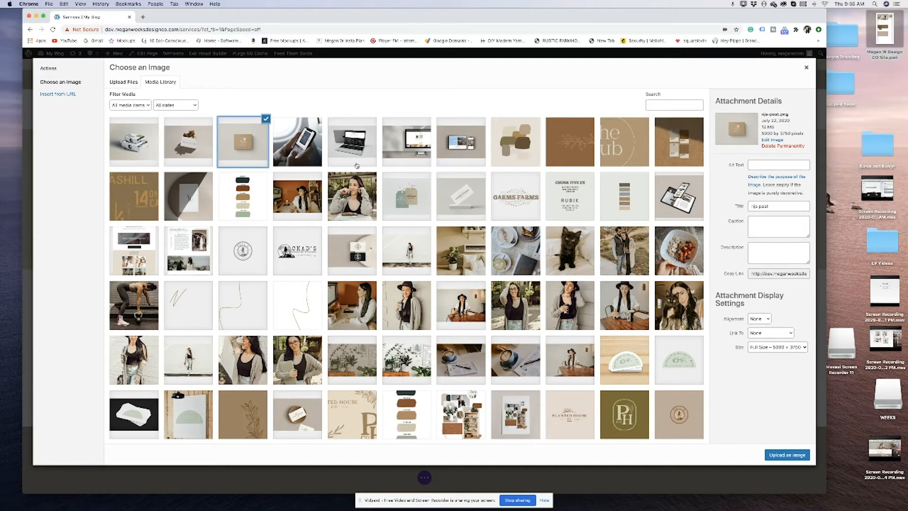
pyautogui.click(485, 207)
pyautogui.click(781, 456)
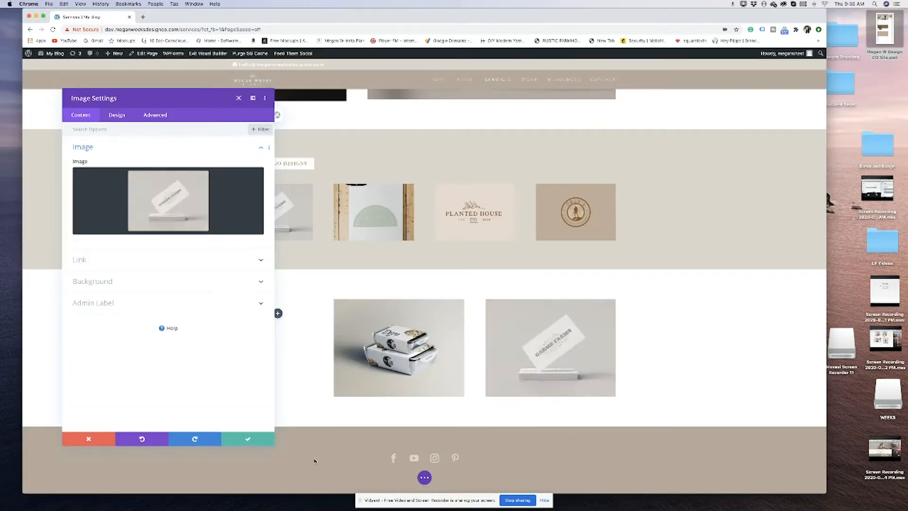
pyautogui.click(273, 441)
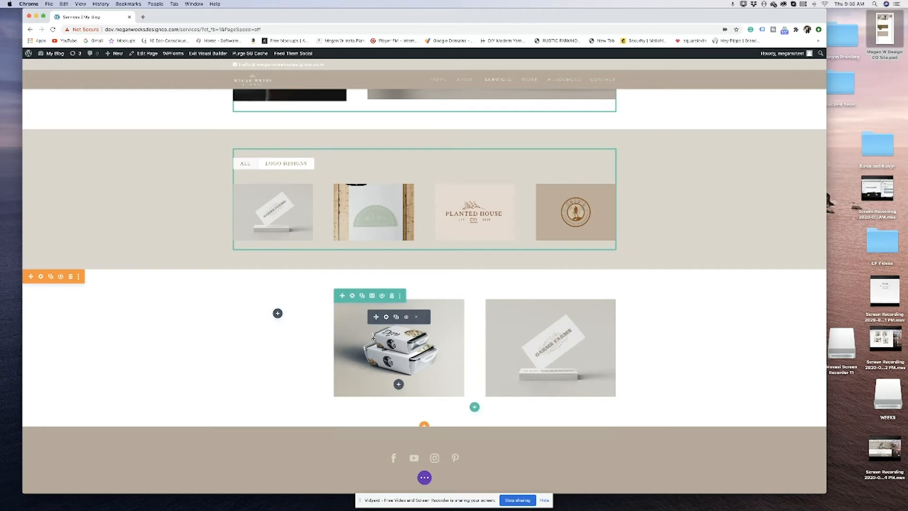
# Duplicate the food container image twice, placing one copy beneath each of the two existing images.
pyautogui.click(396, 317)
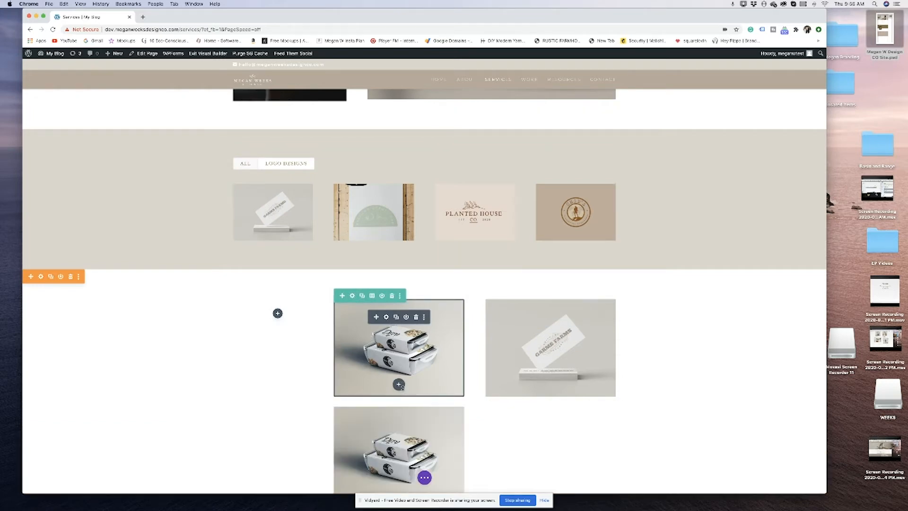
pyautogui.scroll(-3, 401, 384)
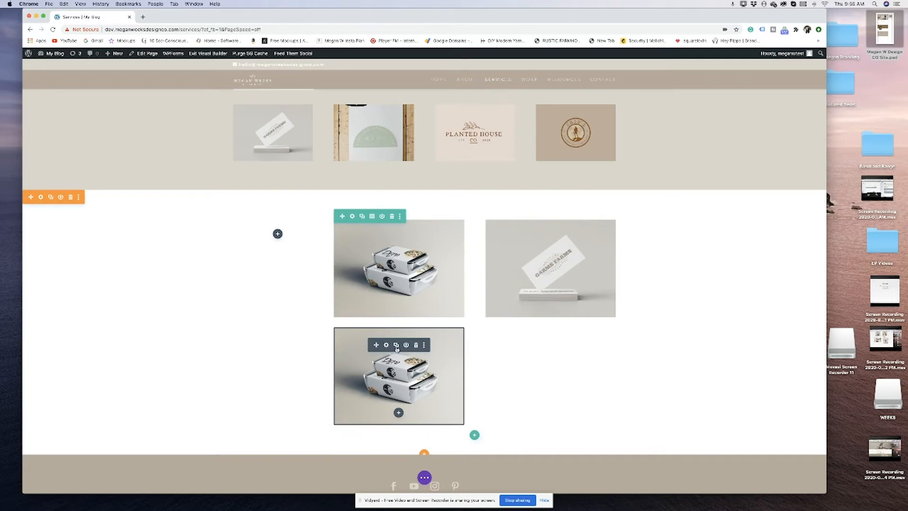
pyautogui.click(401, 349)
pyautogui.moveTo(377, 455); pyautogui.dragTo(527, 339)
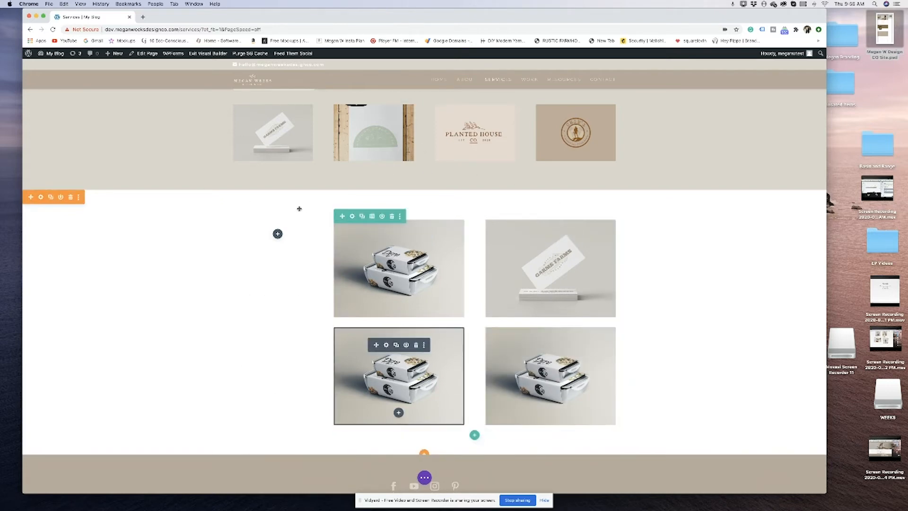
# Add a Text module to the section's narrow column and replace its placeholder with the bulleted list from Custom business card to Postcard or invitation.
pyautogui.click(277, 234)
pyautogui.write('text')
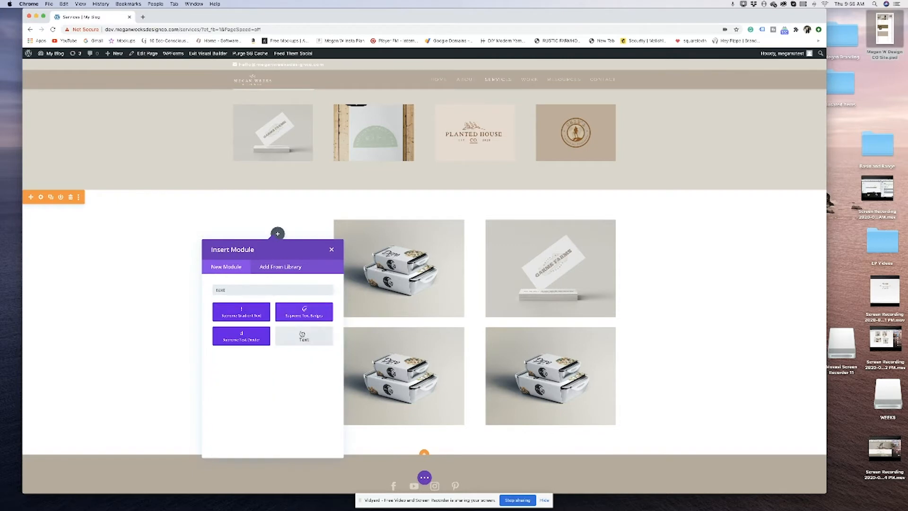
pyautogui.click(301, 336)
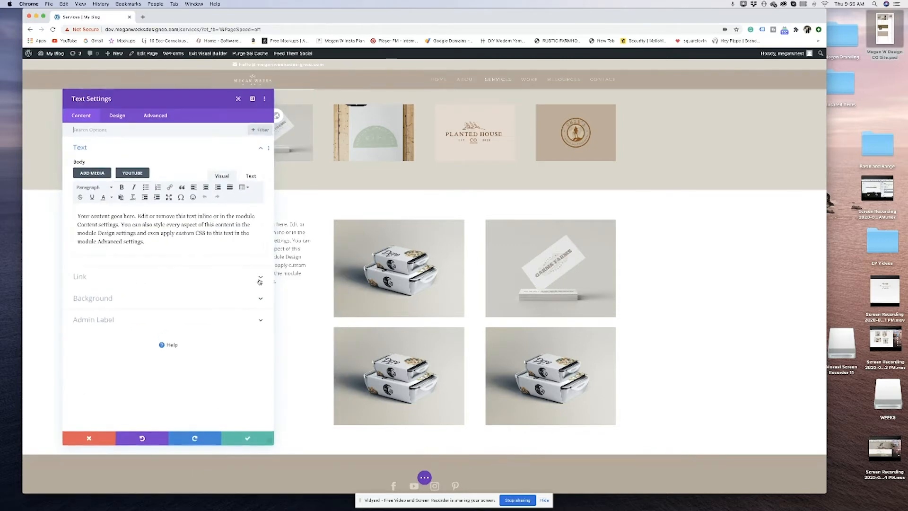
pyautogui.tripleClick(139, 242)
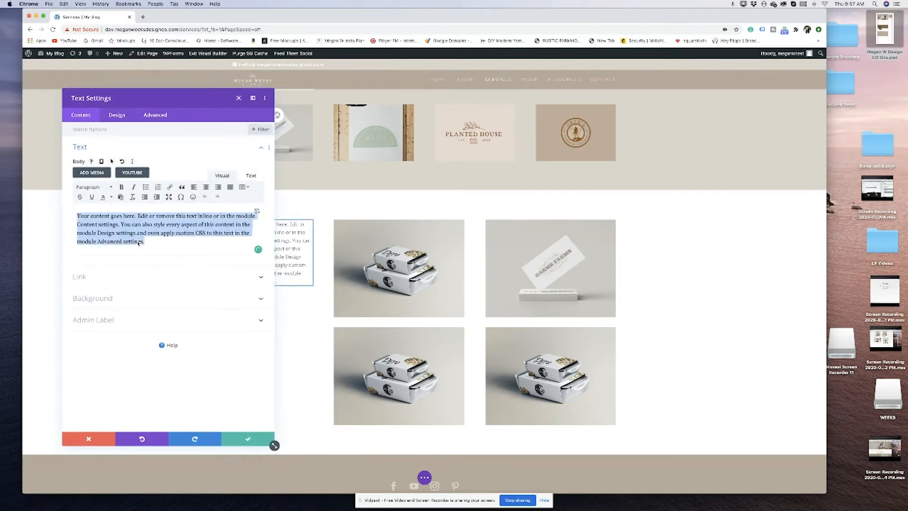
pyautogui.write('Custom business card (back and front) Thank you cards Letterhead (for notepads and documents) Social media branding (up to 5 designs of your choice, can be editable) Flyers Brochure Product packaging Postcard or invitation')
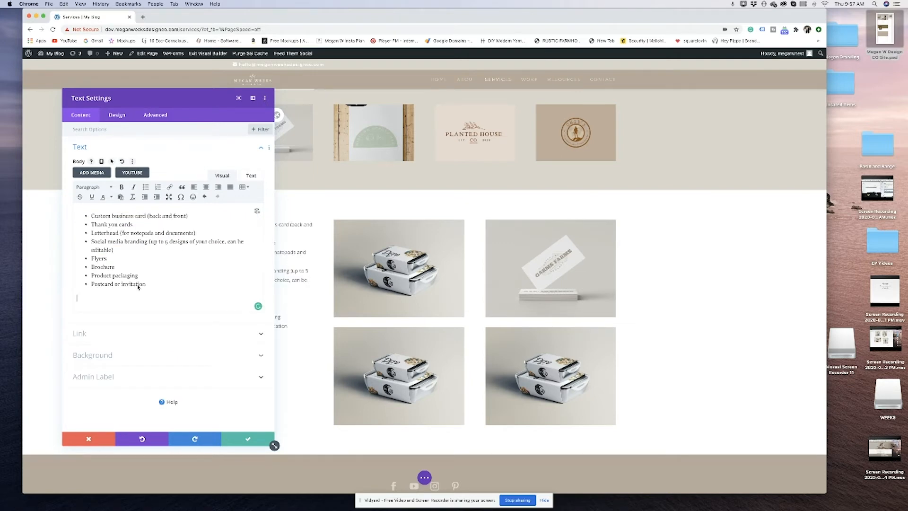
# Move the Text Settings window clear of the new list and compare the list with the page's other sections.
pyautogui.moveTo(183, 97); pyautogui.dragTo(535, 86)
pyautogui.scroll(8, 222, 205)
pyautogui.scroll(5, 222, 204)
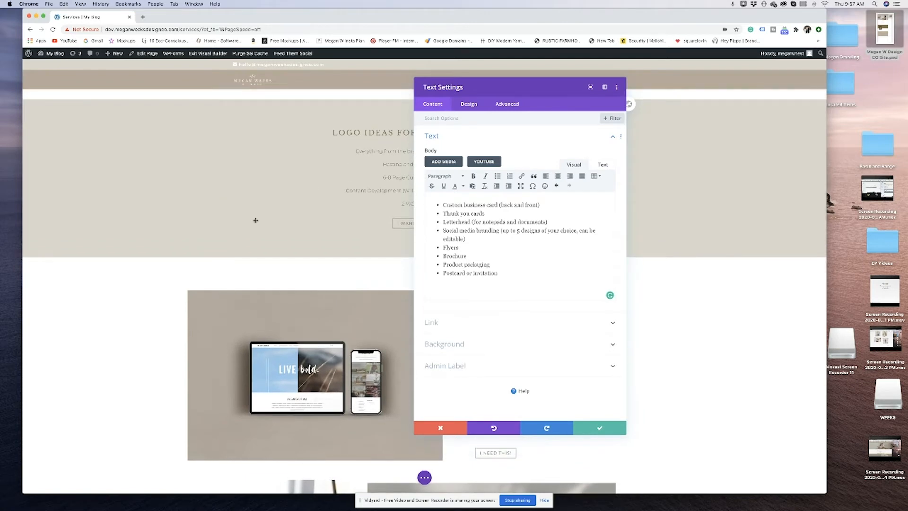
pyautogui.scroll(-15, 256, 220)
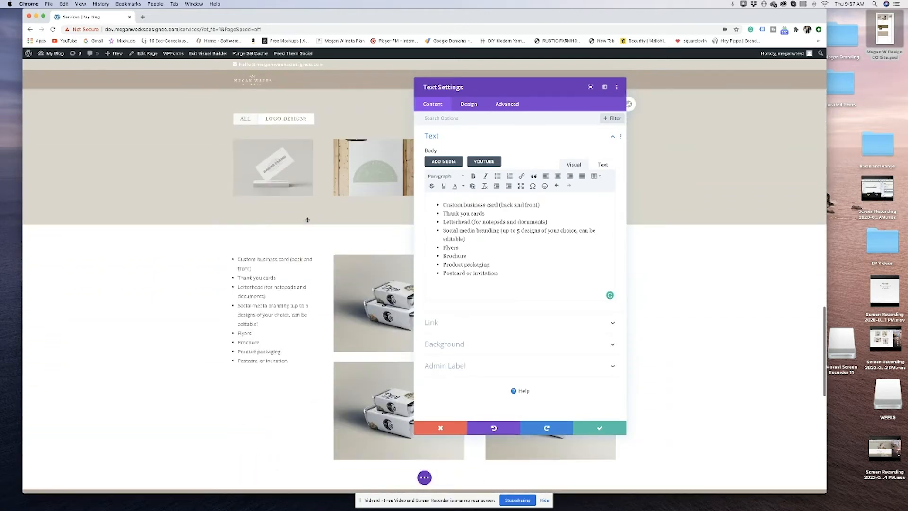
# Set the new list's text font to Montserrat and save the text module.
pyautogui.moveTo(499, 273); pyautogui.dragTo(437, 202)
pyautogui.click(468, 104)
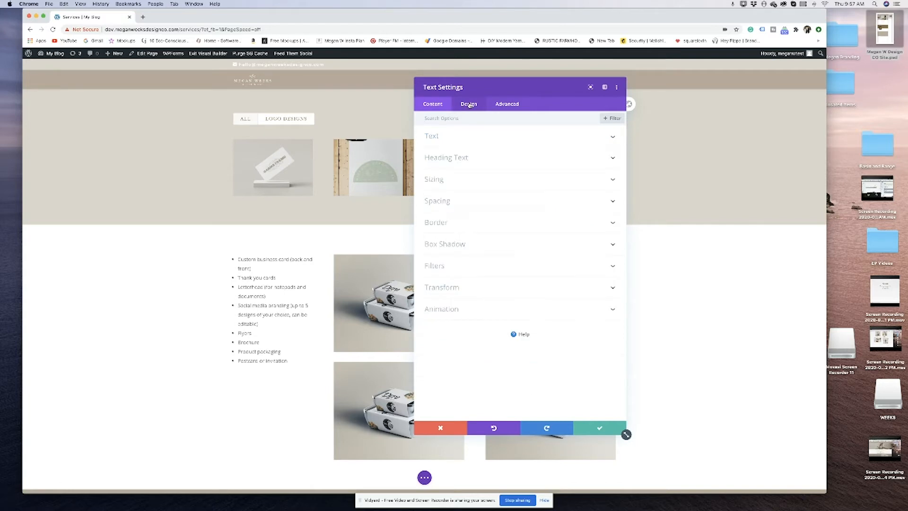
pyautogui.click(438, 104)
pyautogui.click(469, 104)
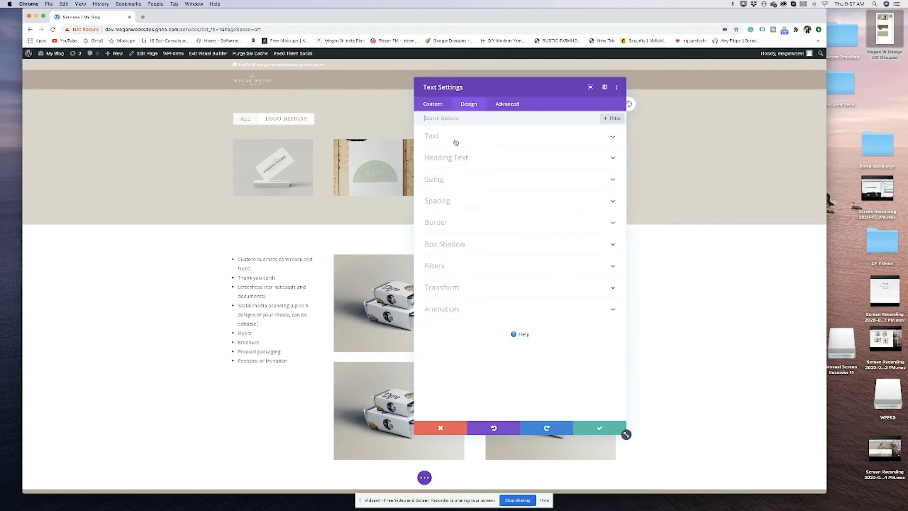
pyautogui.click(451, 140)
pyautogui.click(452, 184)
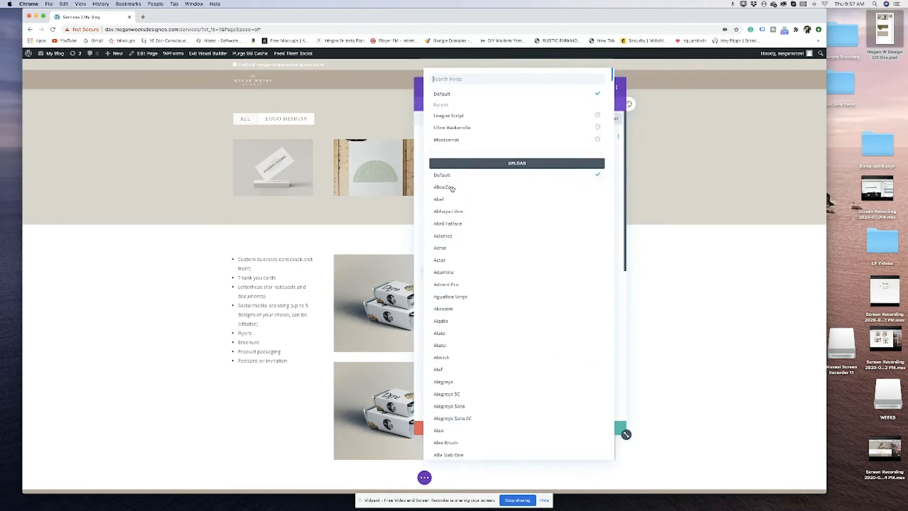
pyautogui.click(450, 141)
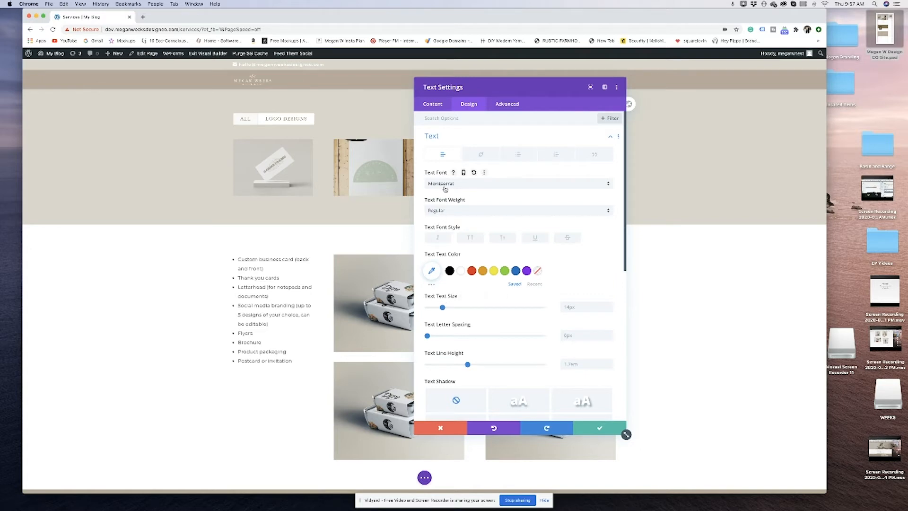
pyautogui.moveTo(443, 307); pyautogui.dragTo(443, 310)
pyautogui.click(586, 430)
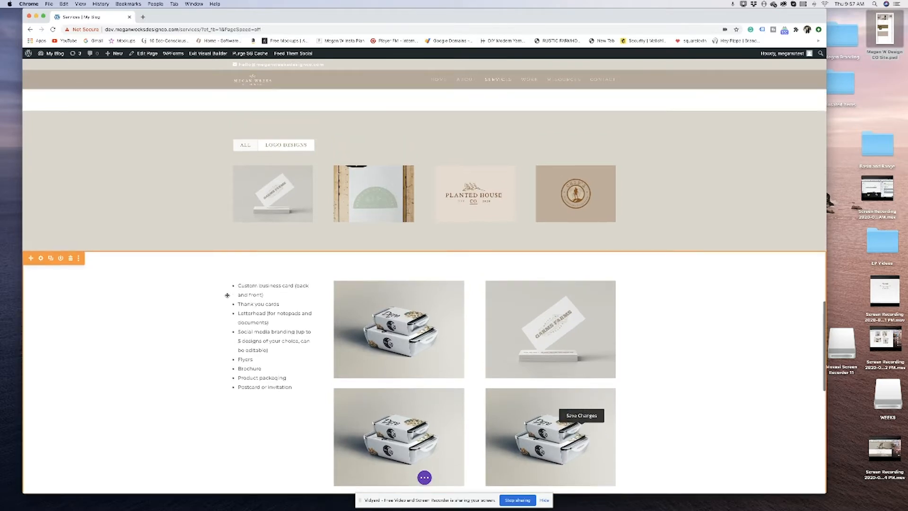
pyautogui.scroll(10, 227, 295)
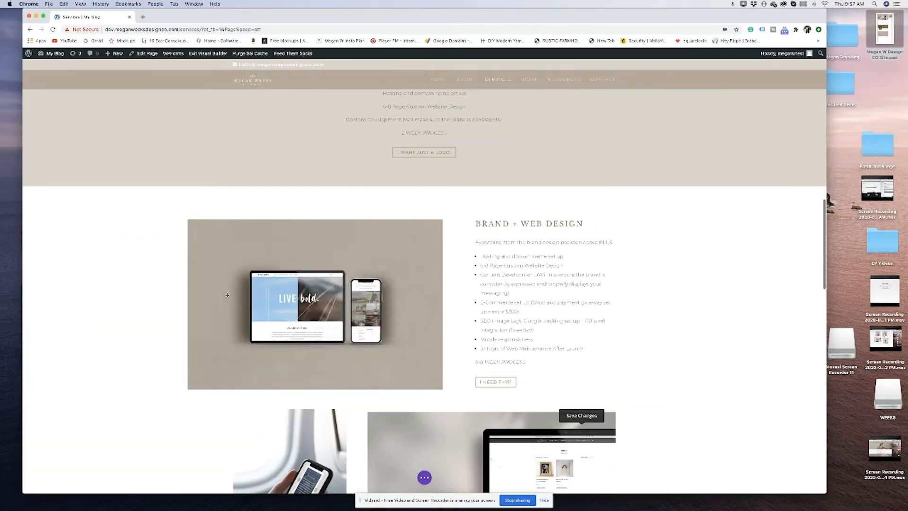
# Check the text font and weight settings of the Brand + Web Design section's description.
pyautogui.click(534, 259)
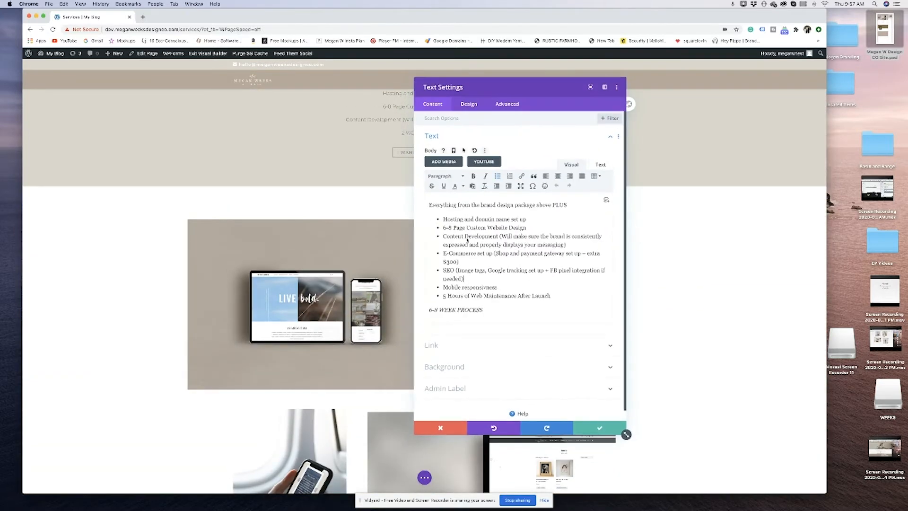
pyautogui.click(471, 107)
pyautogui.click(440, 138)
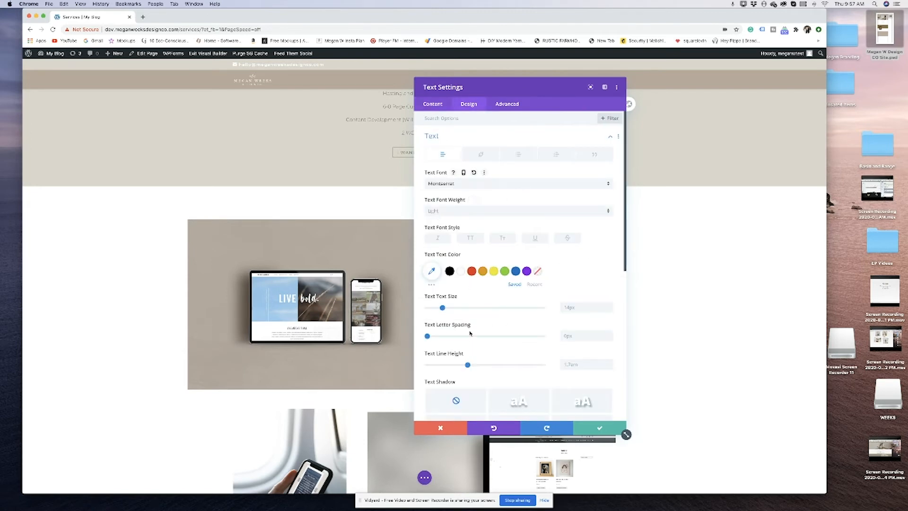
pyautogui.click(601, 427)
# Set the à la carte bulleted list's text font weight to Light and save the module.
pyautogui.scroll(-10, 491, 320)
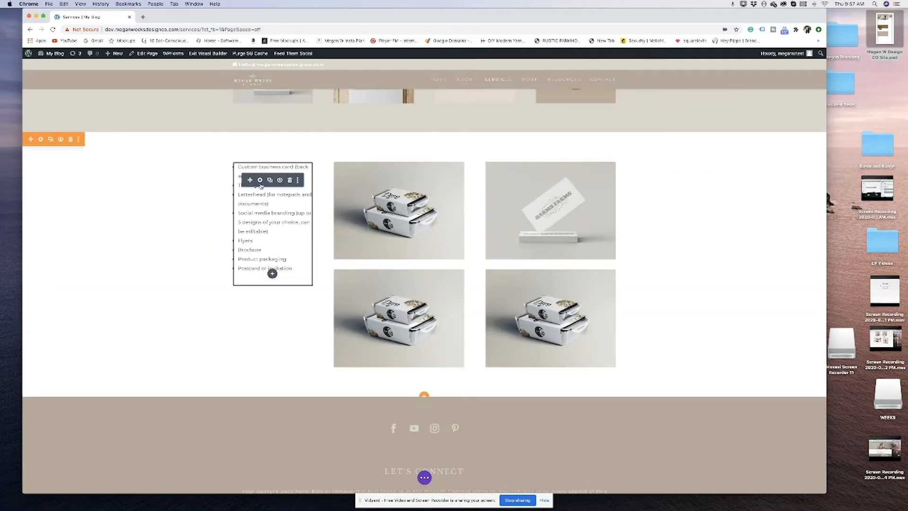
pyautogui.click(261, 182)
pyautogui.click(468, 103)
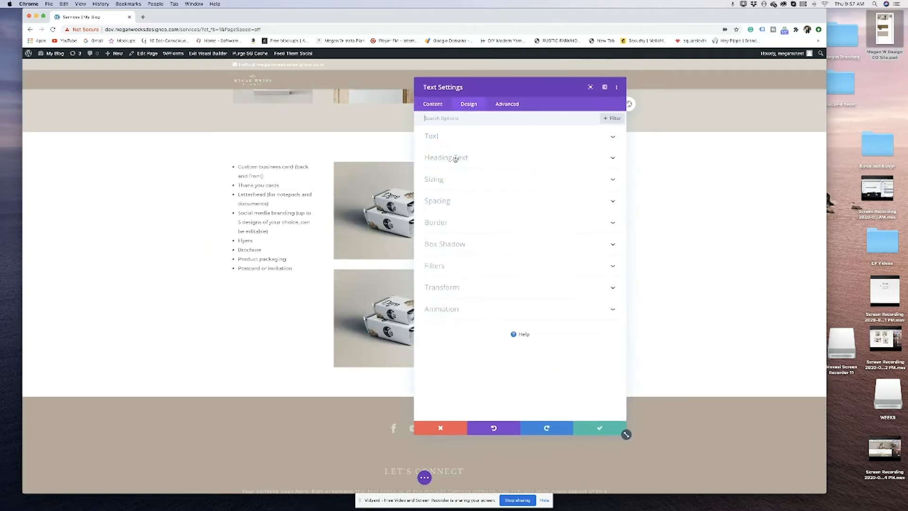
pyautogui.click(450, 140)
pyautogui.click(460, 186)
pyautogui.click(420, 203)
pyautogui.click(448, 213)
pyautogui.click(447, 214)
pyautogui.click(447, 211)
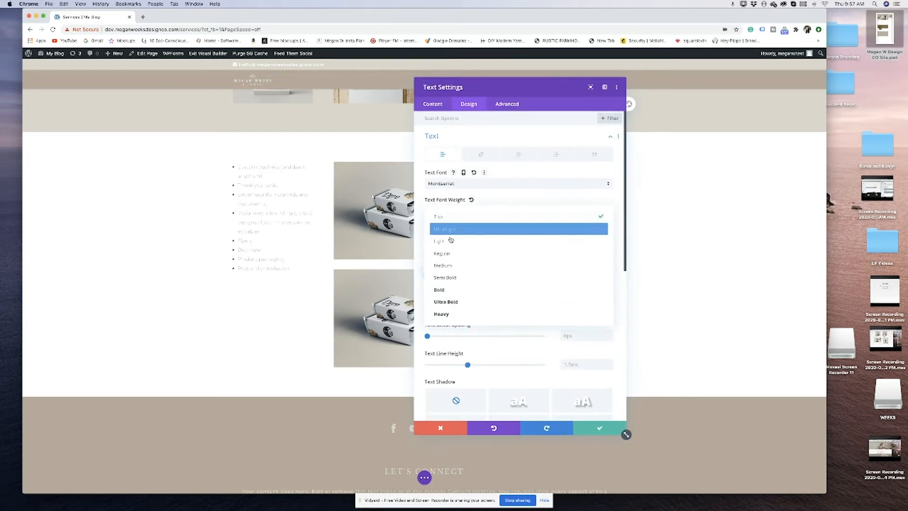
pyautogui.click(448, 240)
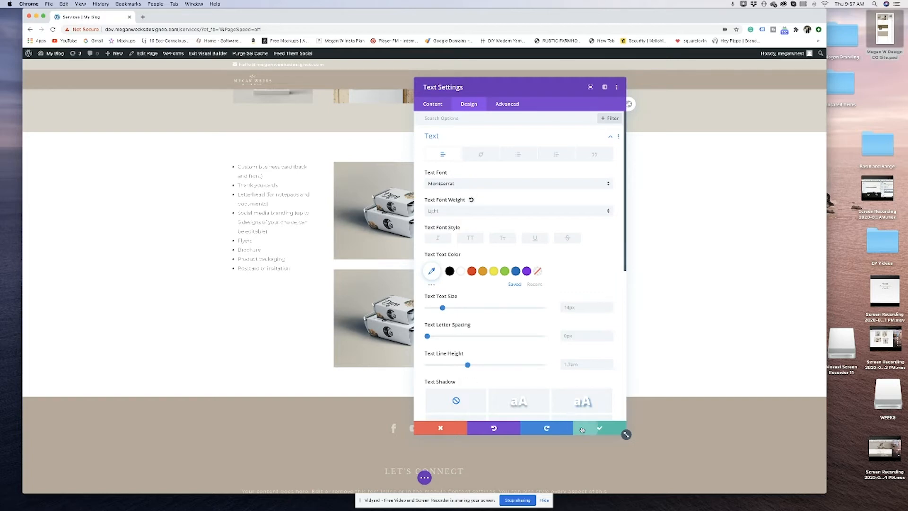
pyautogui.click(582, 428)
# Duplicate the Brand + Web Design heading and move the copy above the à la carte bulleted list.
pyautogui.scroll(10, 283, 157)
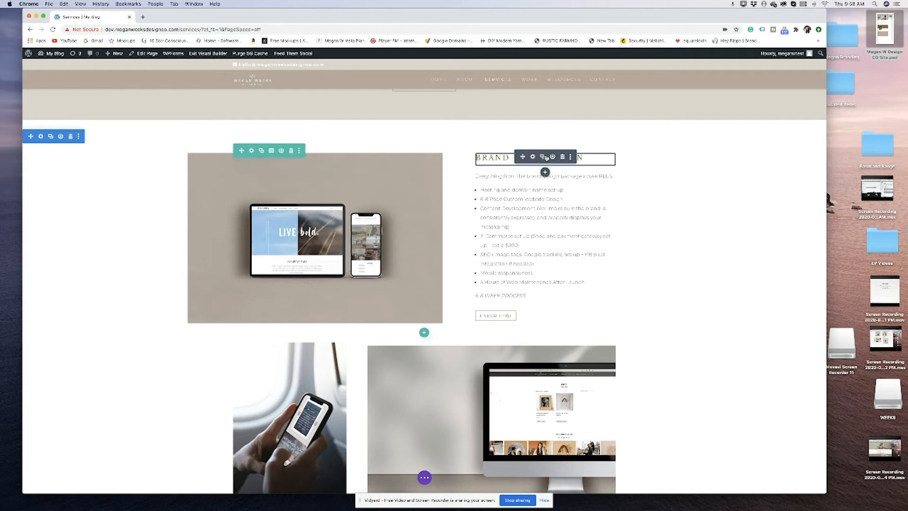
pyautogui.click(542, 157)
pyautogui.moveTo(522, 177); pyautogui.dragTo(270, 368)
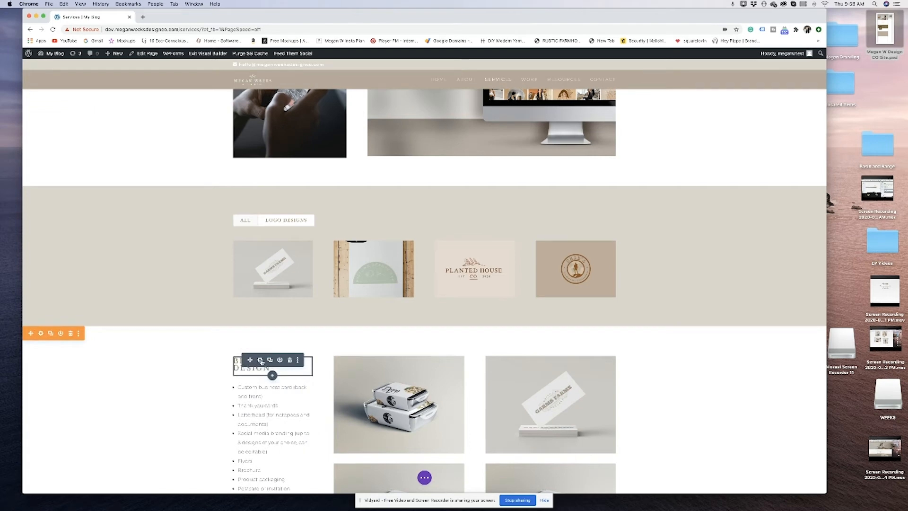
# Replace the copied heading's text with "A lá carte".
pyautogui.click(260, 360)
pyautogui.moveTo(537, 209); pyautogui.dragTo(381, 208)
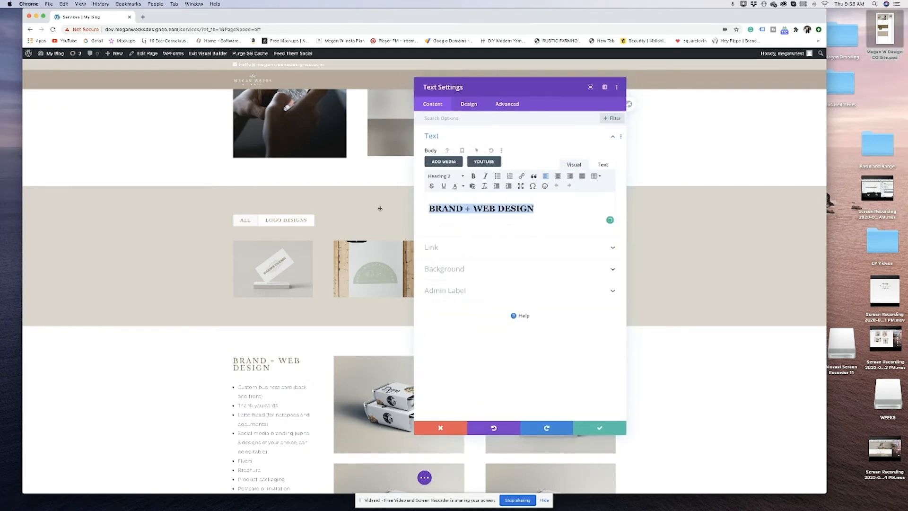
pyautogui.write('A l')
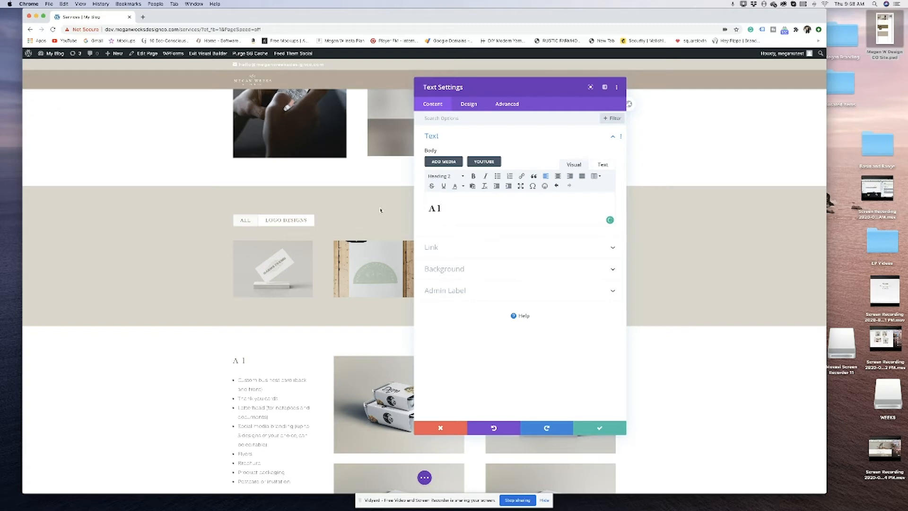
pyautogui.write('a')
pyautogui.click(455, 185)
pyautogui.write('carte')
pyautogui.moveTo(470, 209); pyautogui.dragTo(428, 209)
# Apply the all-uppercase font style to the à la carte heading's H2 text and save the module.
pyautogui.click(461, 105)
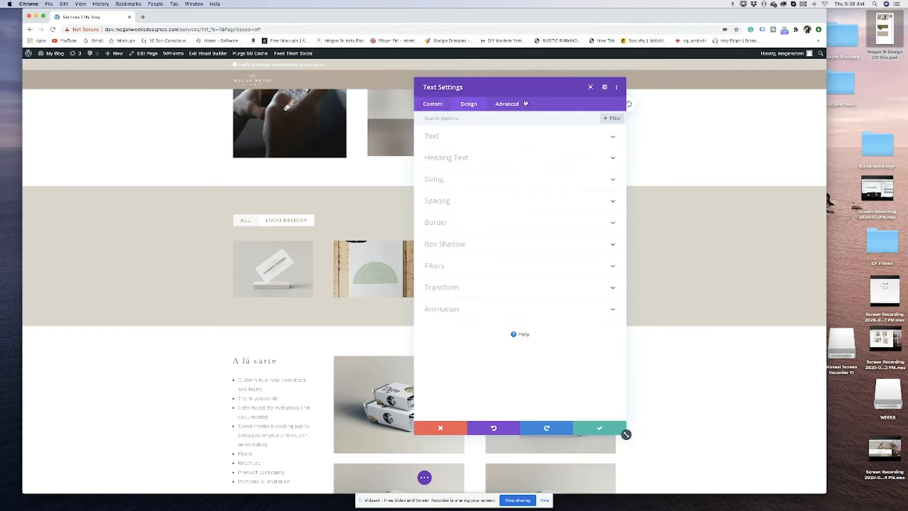
pyautogui.click(423, 157)
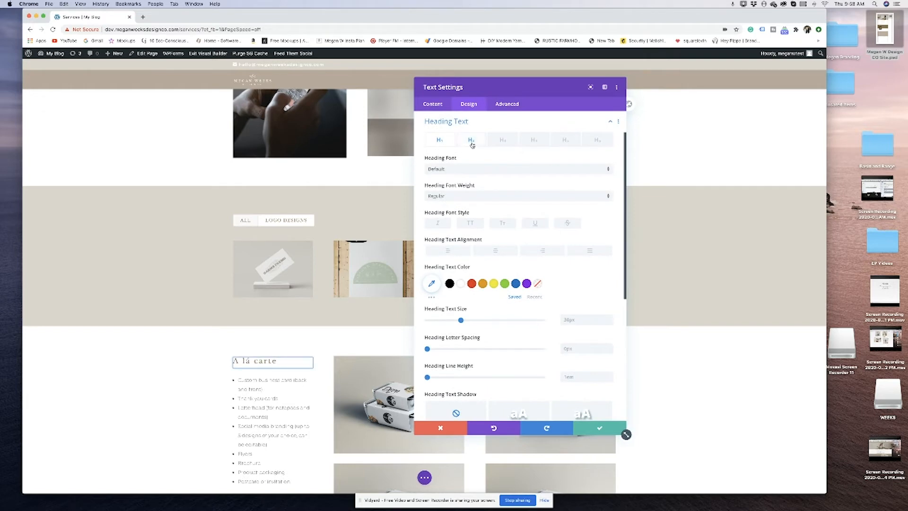
pyautogui.click(471, 140)
pyautogui.click(469, 224)
pyautogui.click(598, 430)
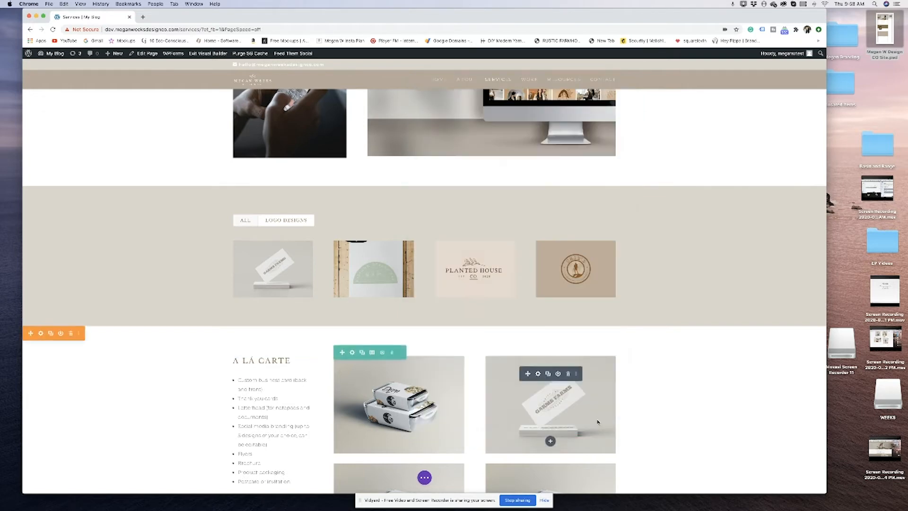
# Replace the duplicate image beneath the food containers with the brown box mockup from the media library and save.
pyautogui.scroll(-3, 584, 412)
pyautogui.scroll(-1, 586, 406)
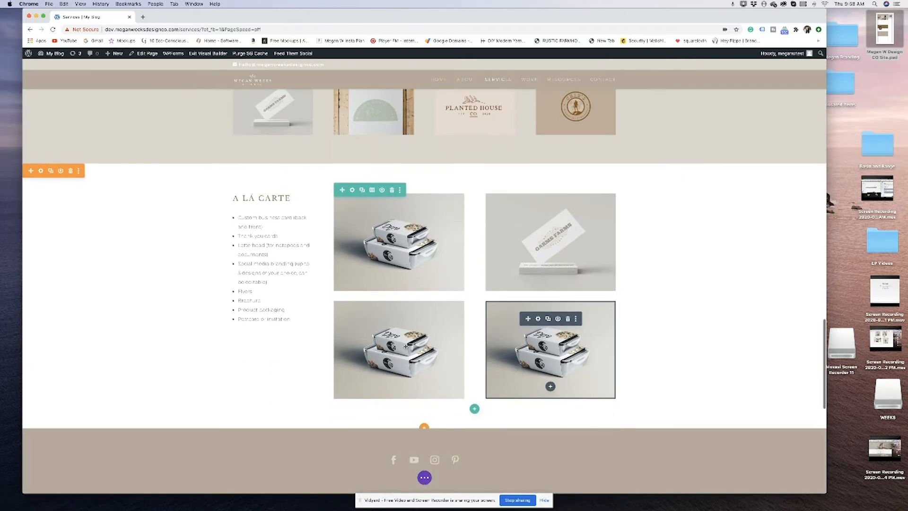
pyautogui.click(387, 320)
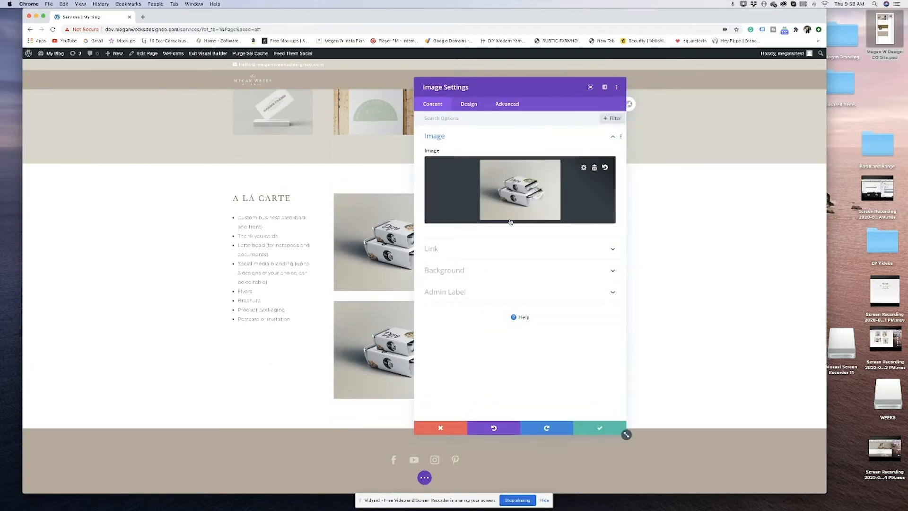
pyautogui.click(526, 218)
pyautogui.click(248, 151)
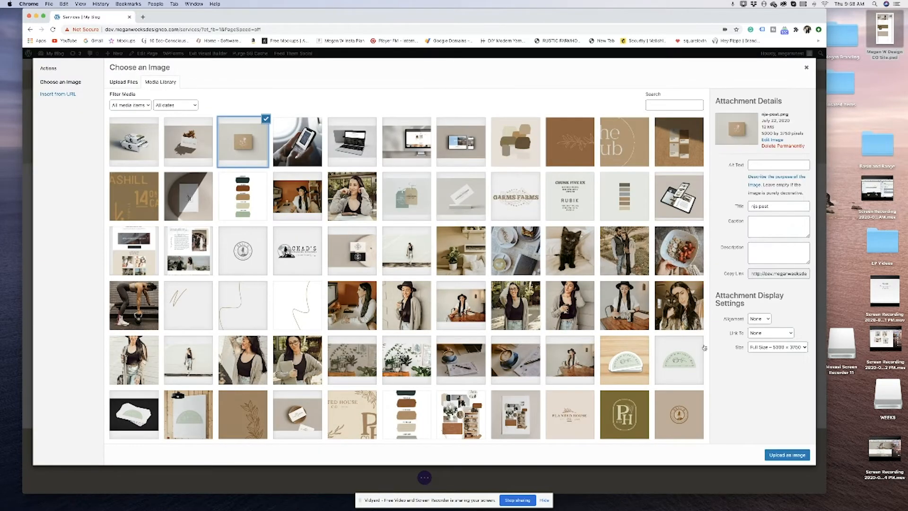
pyautogui.click(781, 459)
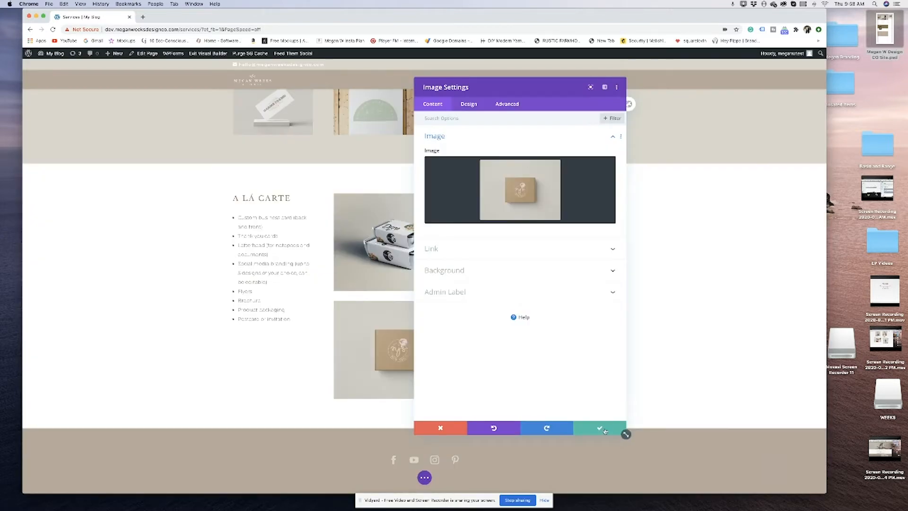
pyautogui.click(625, 433)
# Replace the image beneath the Garms Farms card with health-and-wellness-insta.png from the media library and save.
pyautogui.click(545, 318)
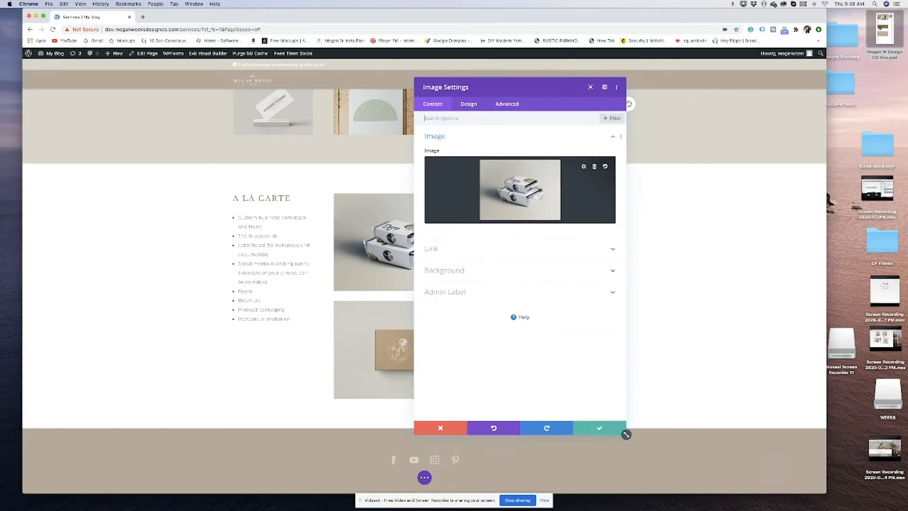
pyautogui.click(423, 198)
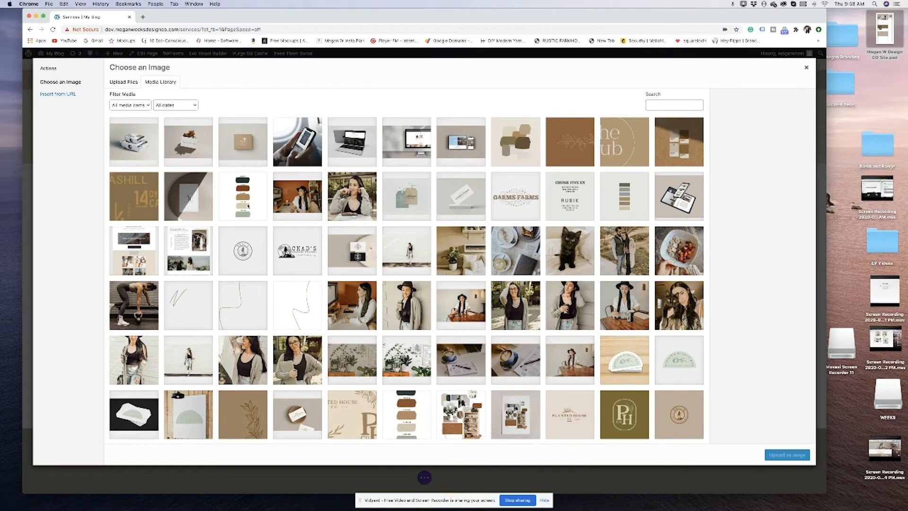
pyautogui.click(209, 160)
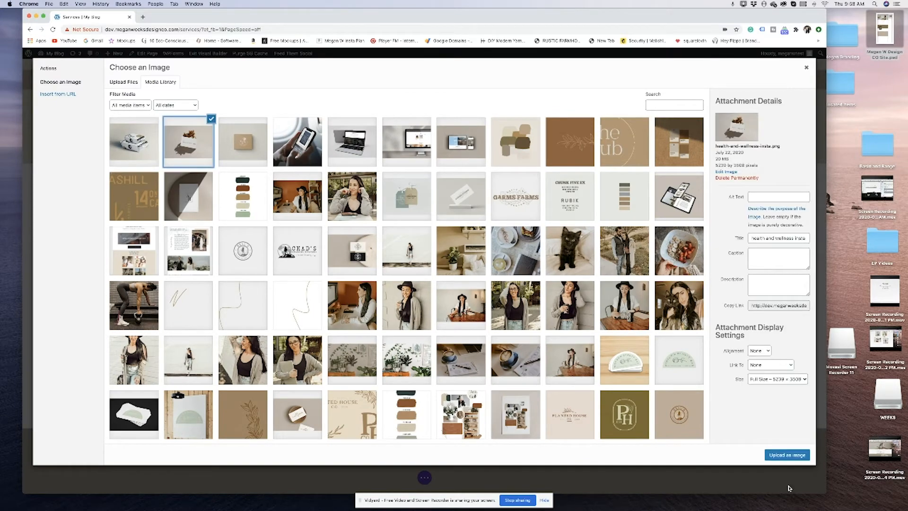
pyautogui.click(786, 455)
pyautogui.click(588, 423)
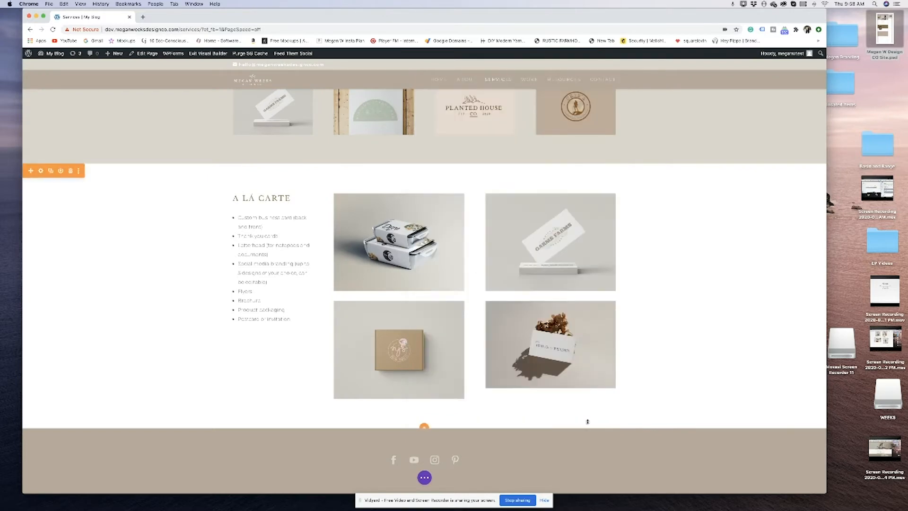
# Swap the image beneath the Garms Farms card for the stacked business cards on a black background and save.
pyautogui.click(538, 319)
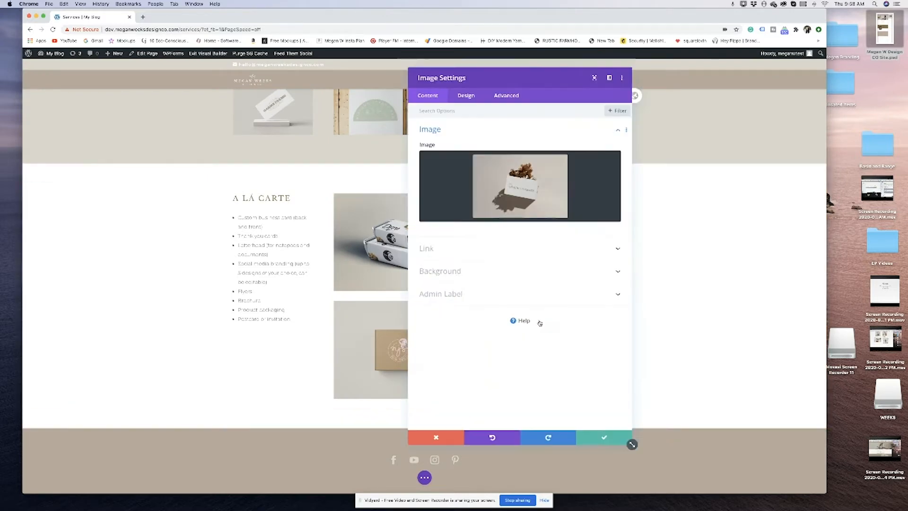
pyautogui.click(513, 213)
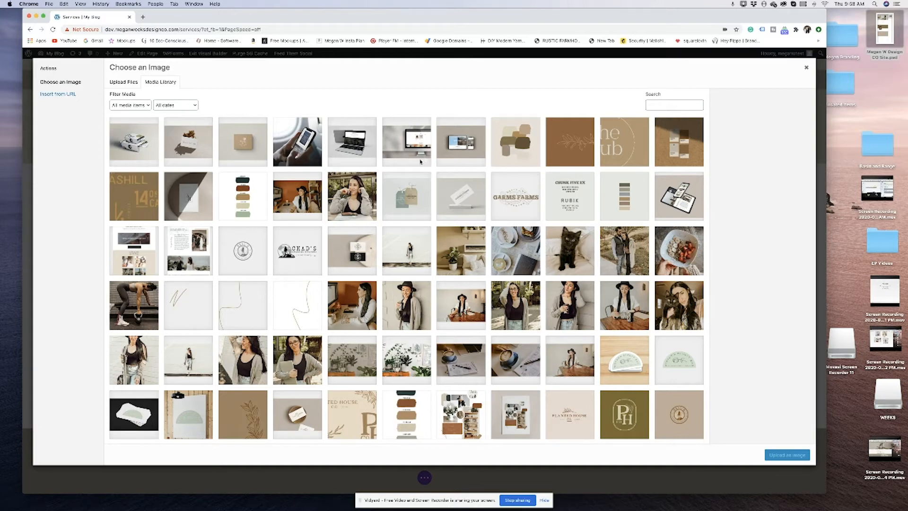
pyautogui.click(397, 203)
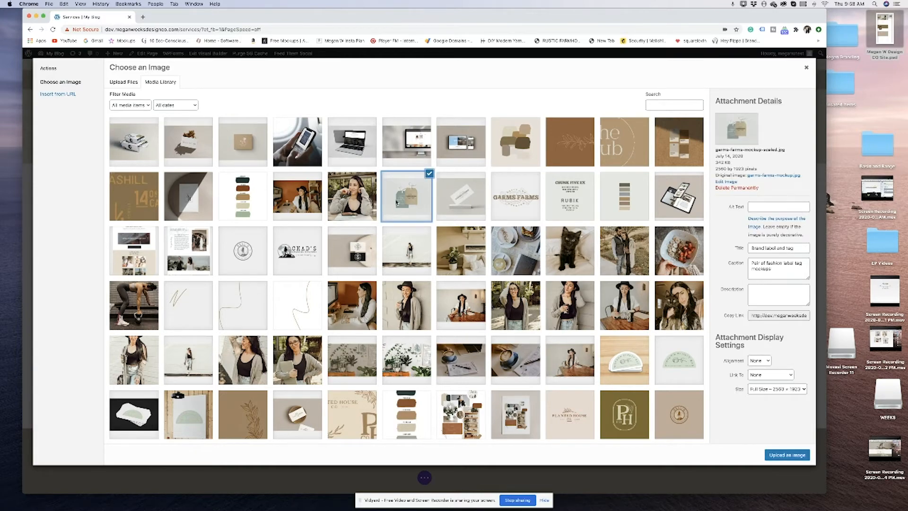
pyautogui.scroll(-3, 397, 200)
pyautogui.click(134, 304)
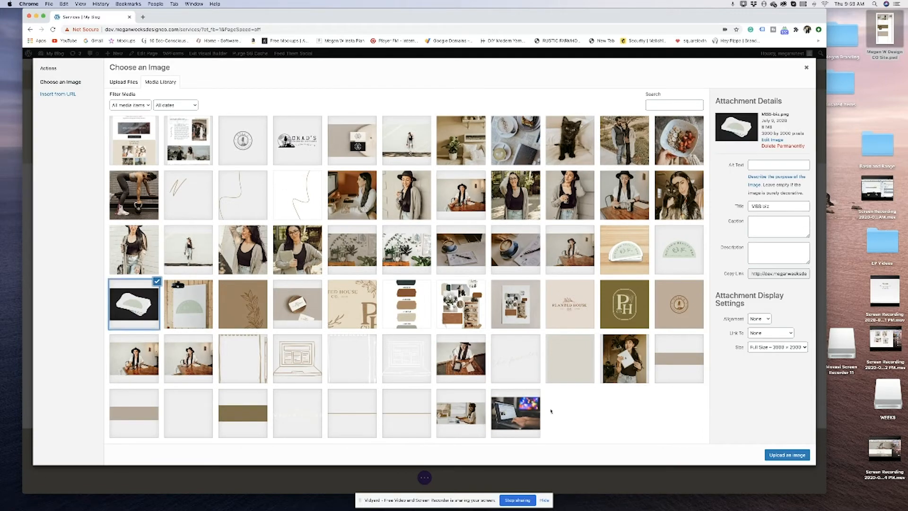
pyautogui.click(794, 456)
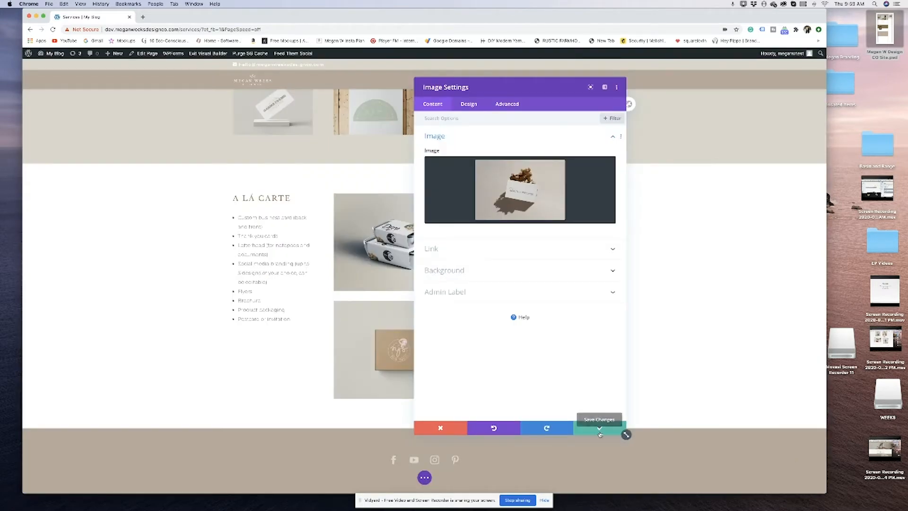
pyautogui.click(599, 431)
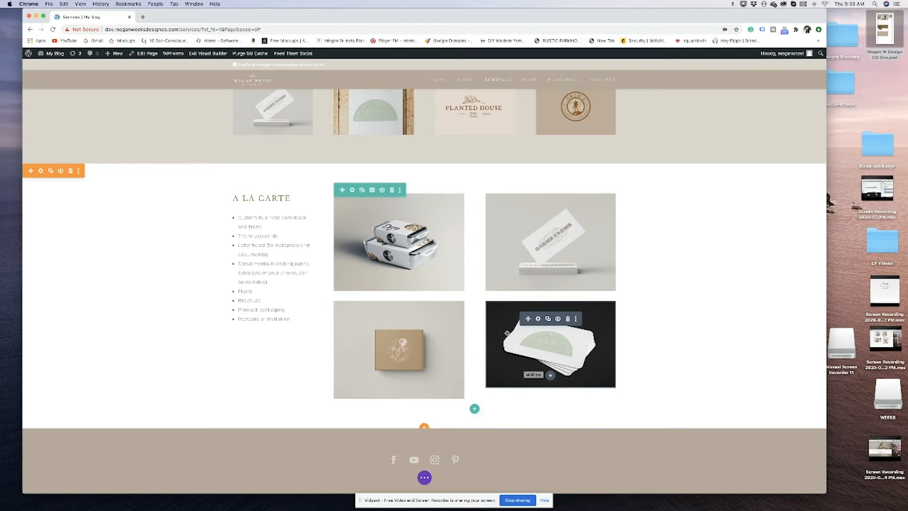
# Set the four-image row's width to 80%, align the row to the right, and save the row settings.
pyautogui.click(352, 189)
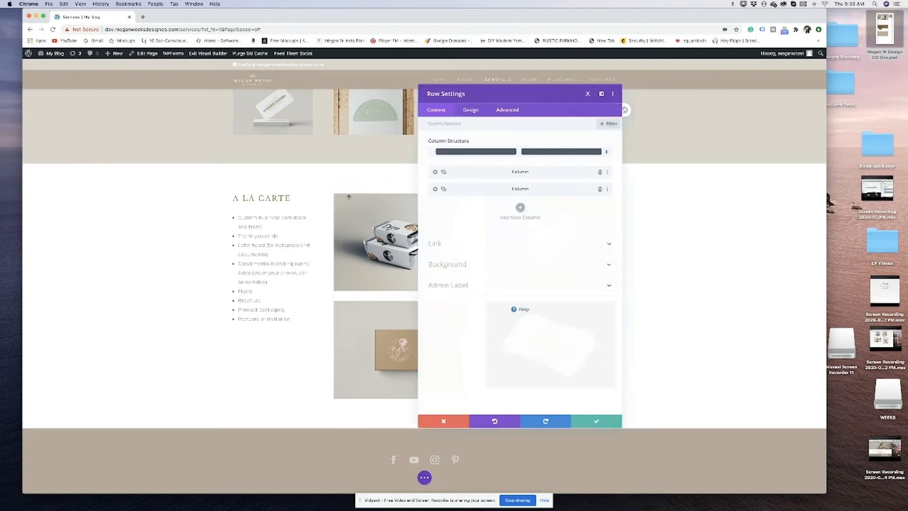
pyautogui.click(476, 104)
pyautogui.moveTo(479, 94); pyautogui.dragTo(76, 155)
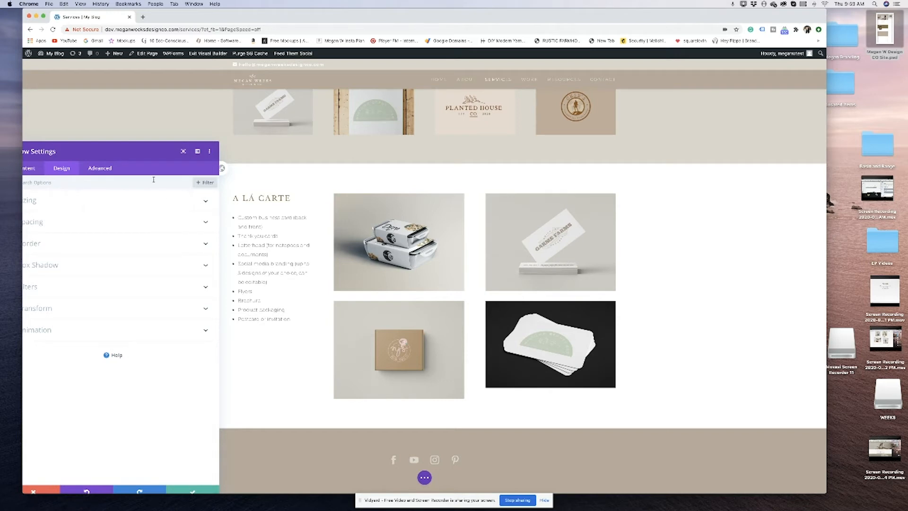
pyautogui.click(82, 173)
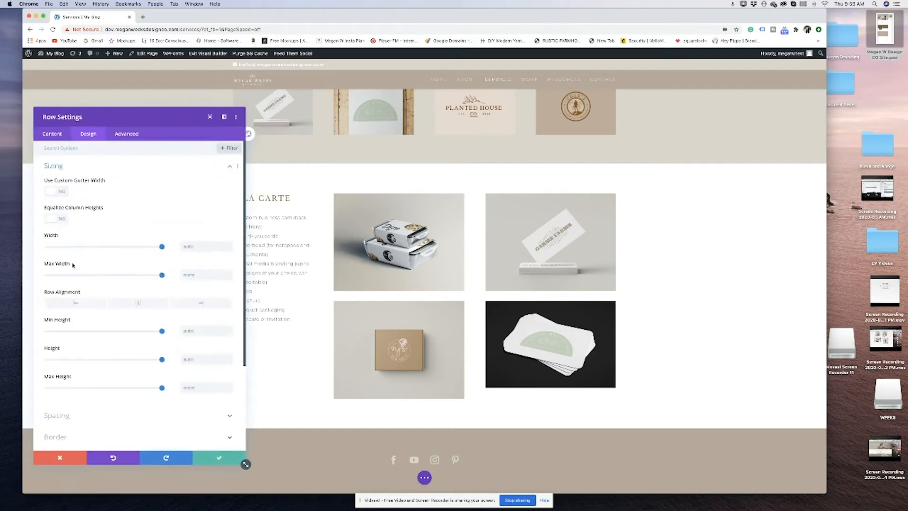
pyautogui.moveTo(159, 248); pyautogui.dragTo(140, 249)
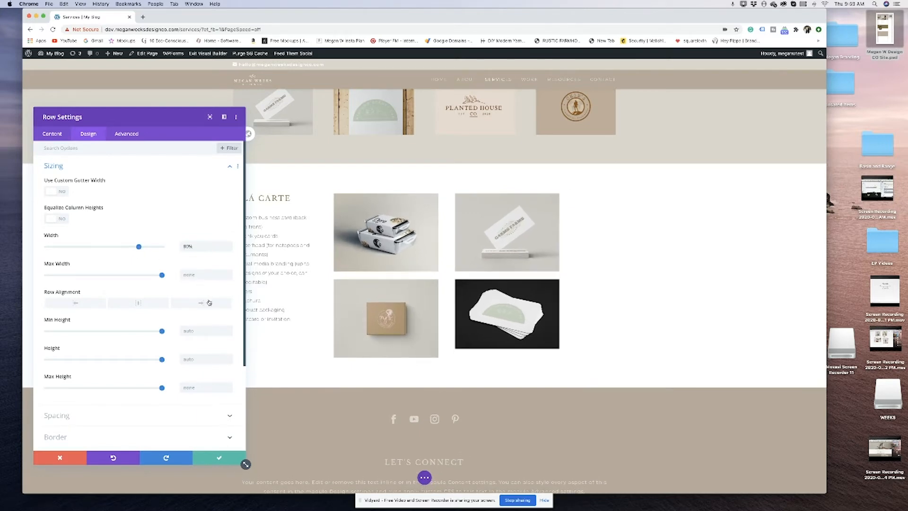
pyautogui.click(209, 303)
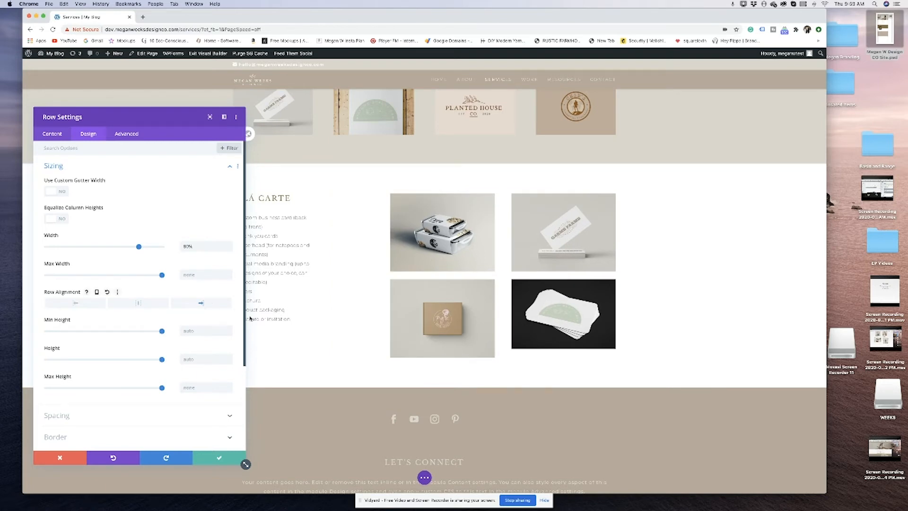
pyautogui.click(219, 458)
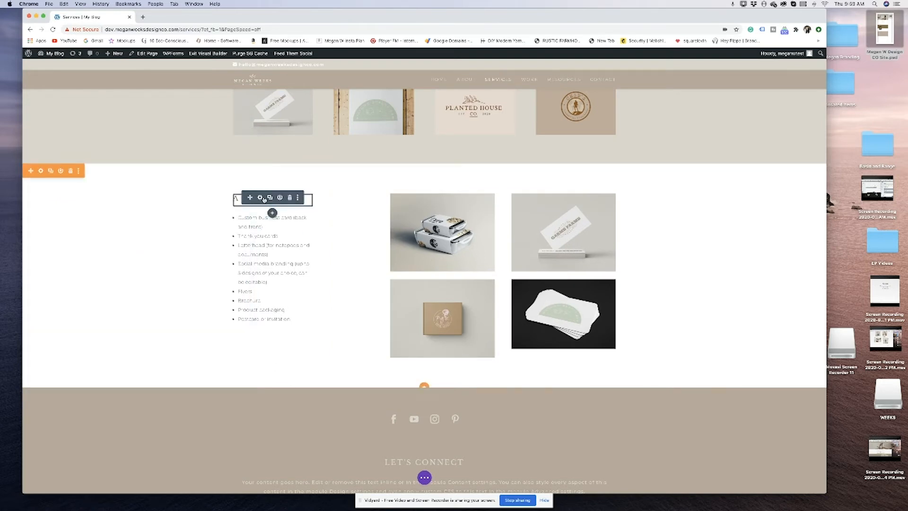
# Examine the text settings of the à la carte heading and the sizing options of the list beneath it.
pyautogui.click(260, 198)
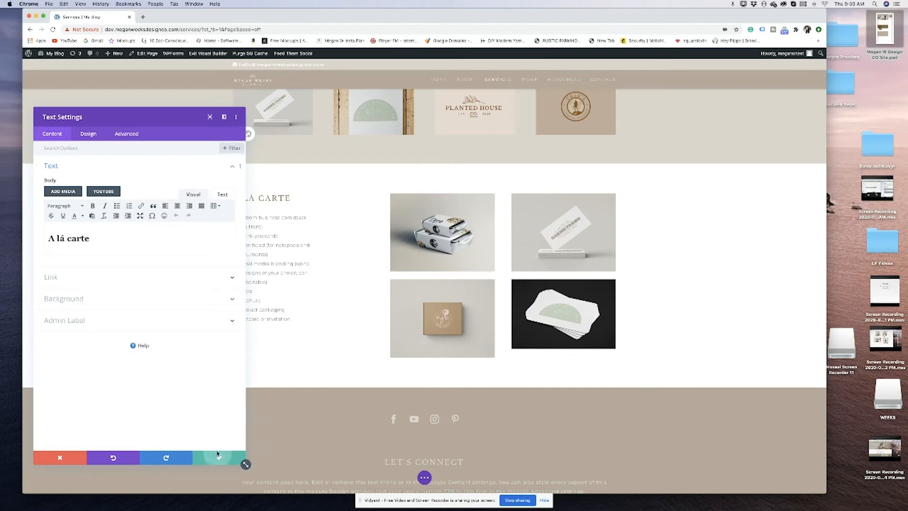
pyautogui.click(243, 464)
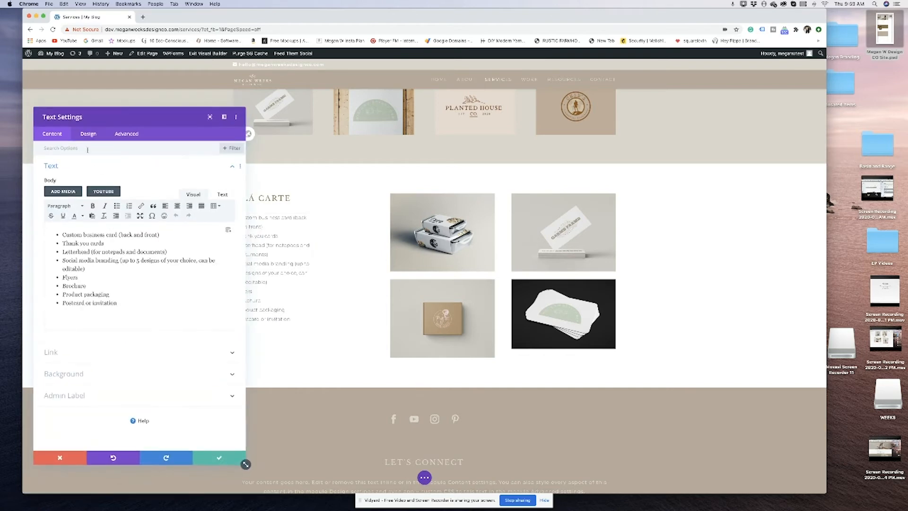
pyautogui.click(88, 134)
pyautogui.click(86, 209)
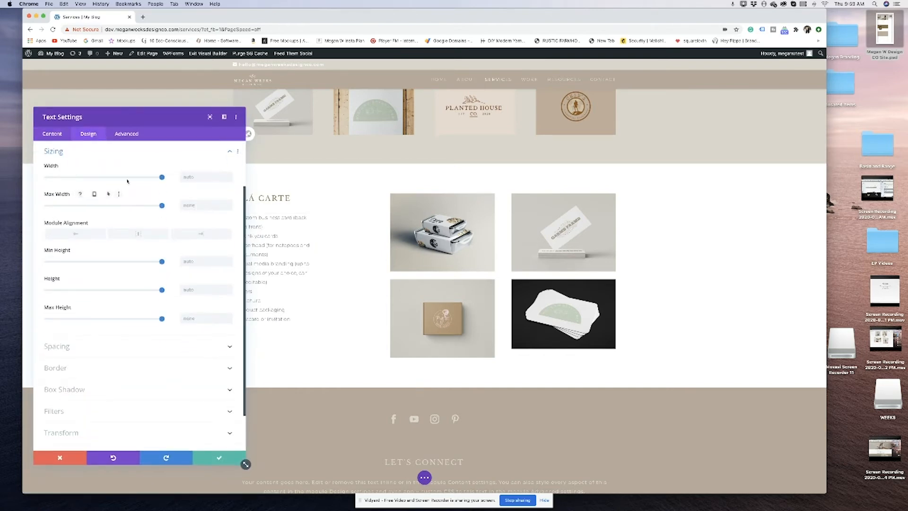
pyautogui.click(217, 457)
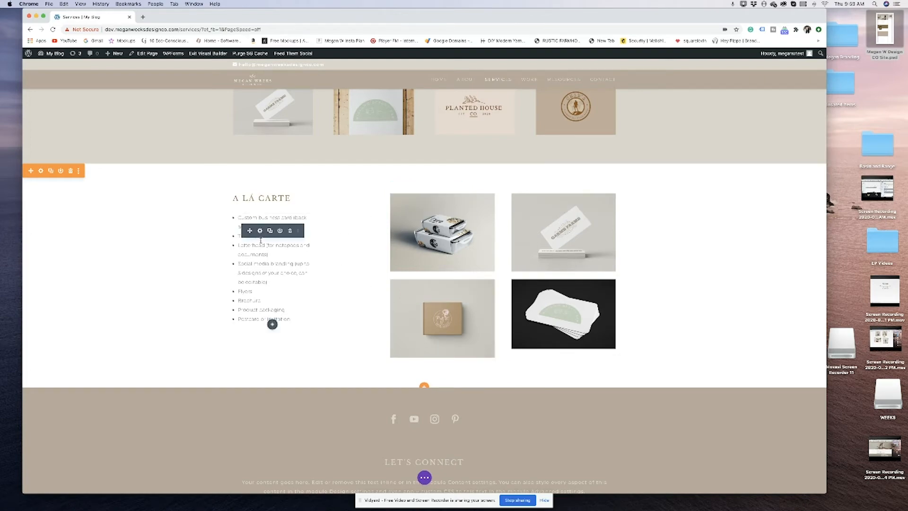
# Duplicate the "I need this!" button in the Brand + Web Design section and move the copy beneath the à la carte list.
pyautogui.scroll(10, 355, 234)
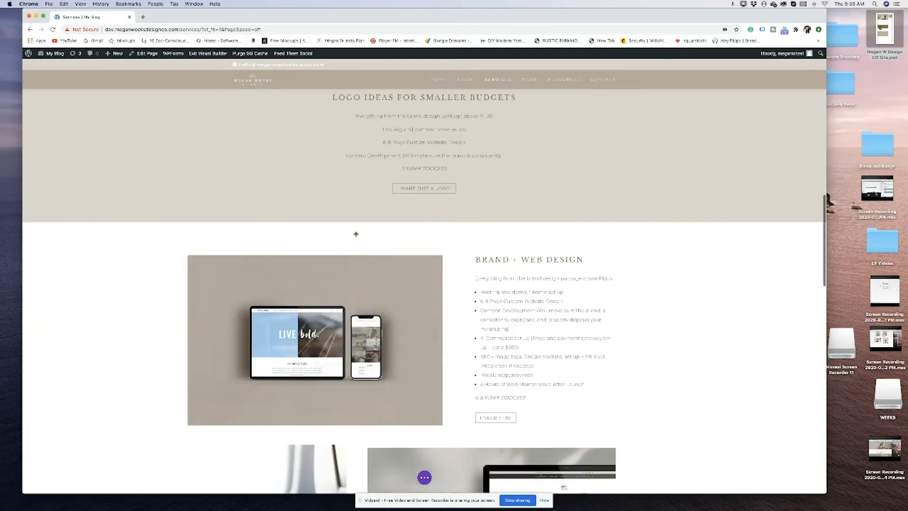
pyautogui.scroll(-15, 356, 233)
pyautogui.scroll(-3, 356, 234)
pyautogui.scroll(8, 355, 234)
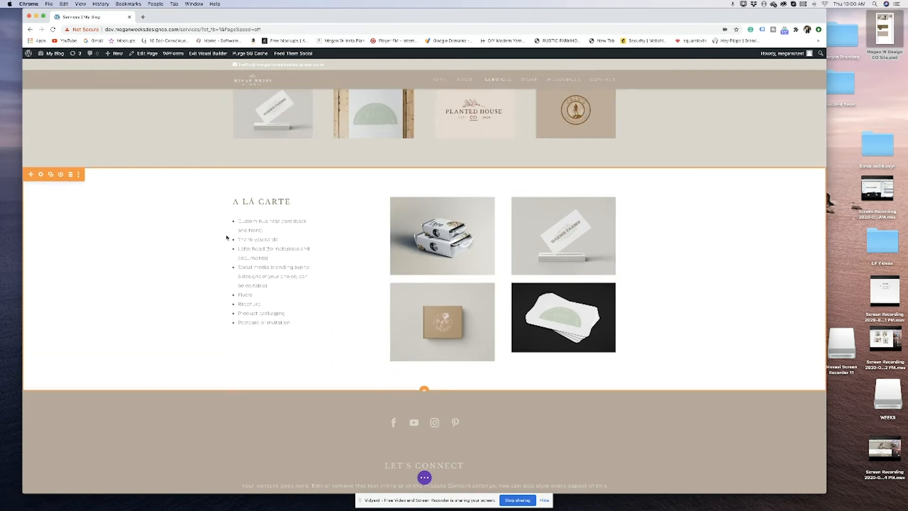
pyautogui.scroll(10, 233, 239)
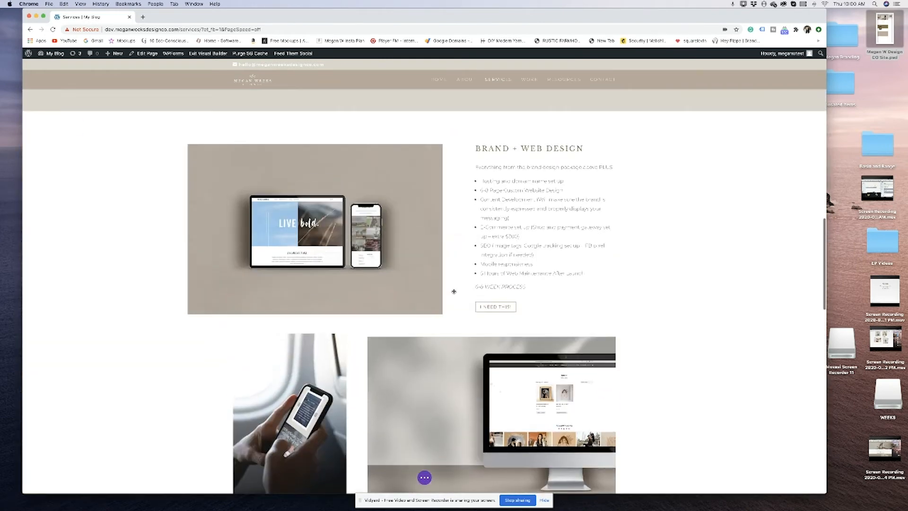
pyautogui.click(542, 305)
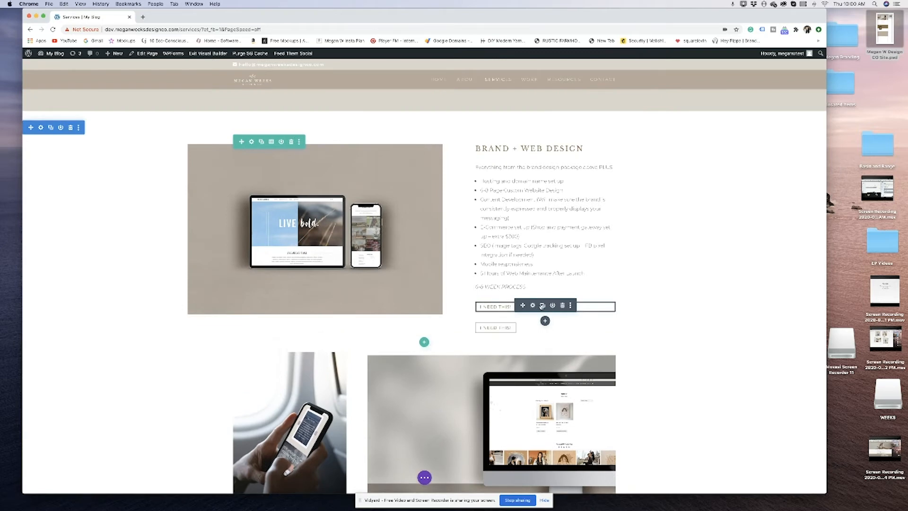
pyautogui.scroll(-10, 485, 432)
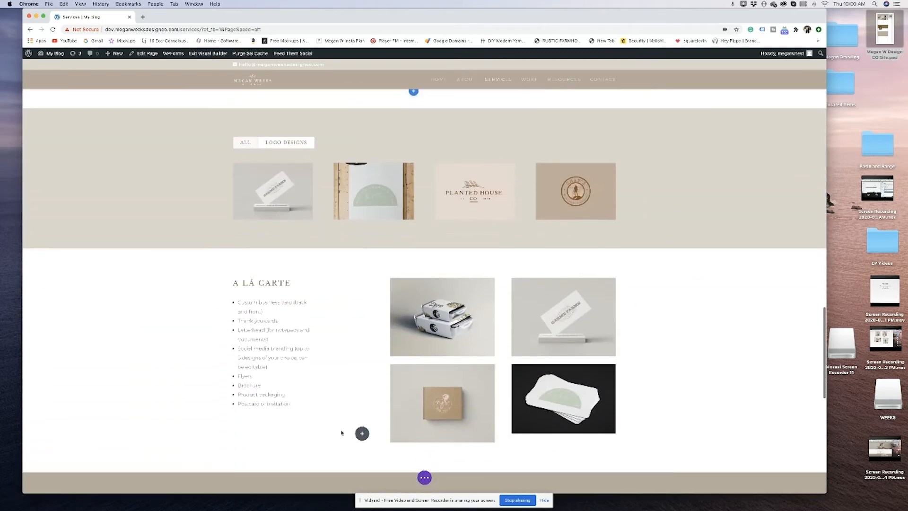
pyautogui.moveTo(342, 433); pyautogui.dragTo(278, 416)
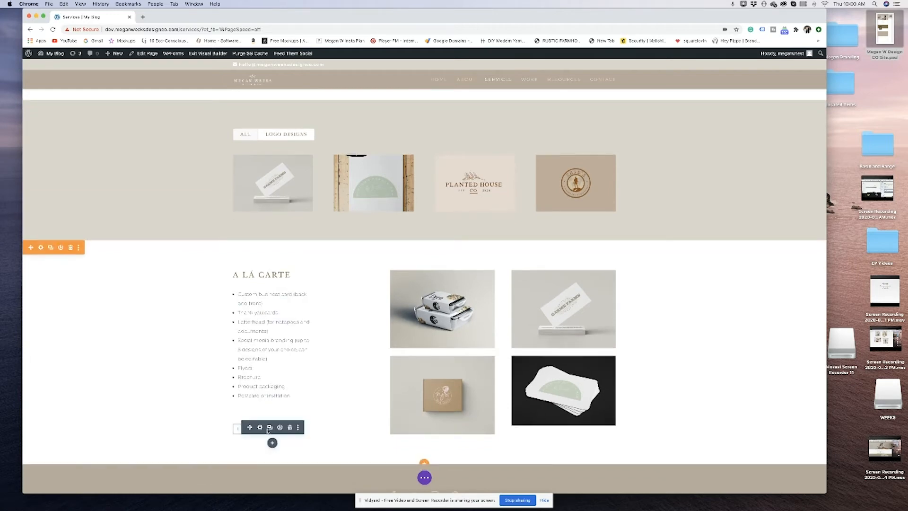
# Examine the custom style and icon options of the button beneath the à la carte list.
pyautogui.click(259, 428)
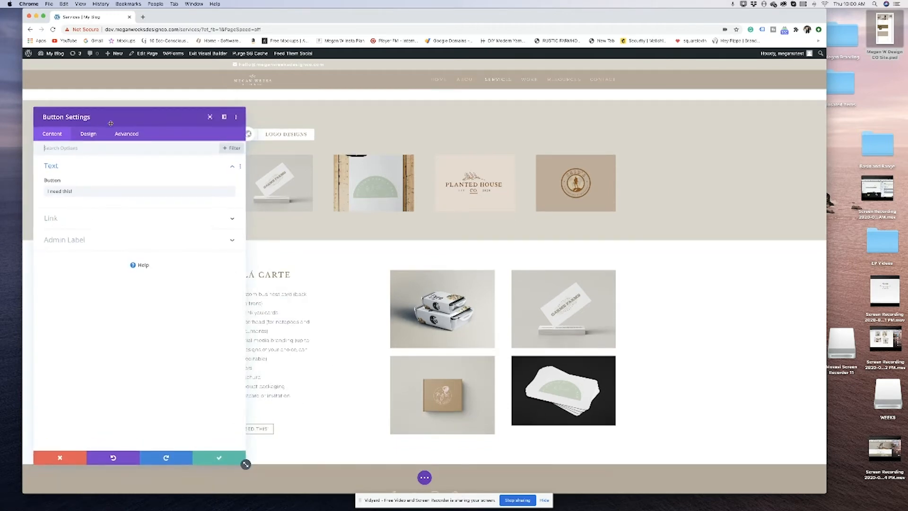
pyautogui.moveTo(111, 123); pyautogui.dragTo(526, 105)
pyautogui.click(504, 116)
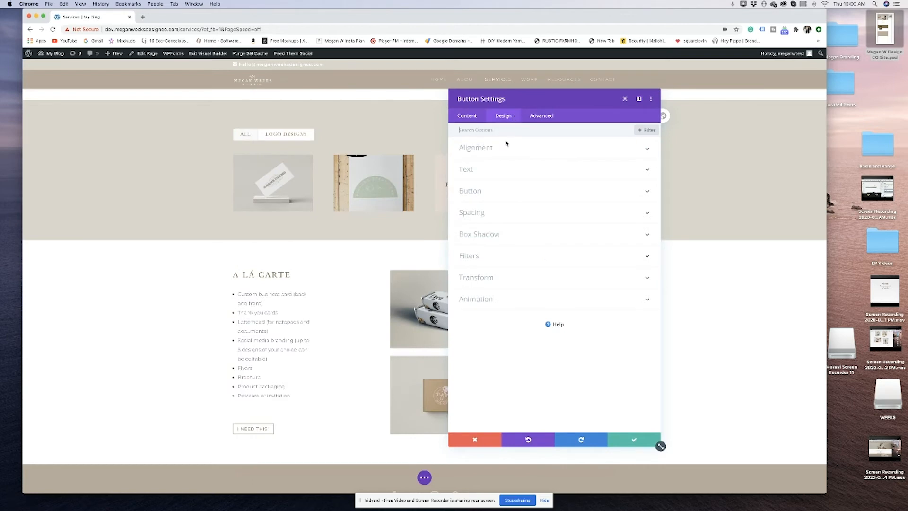
pyautogui.click(488, 191)
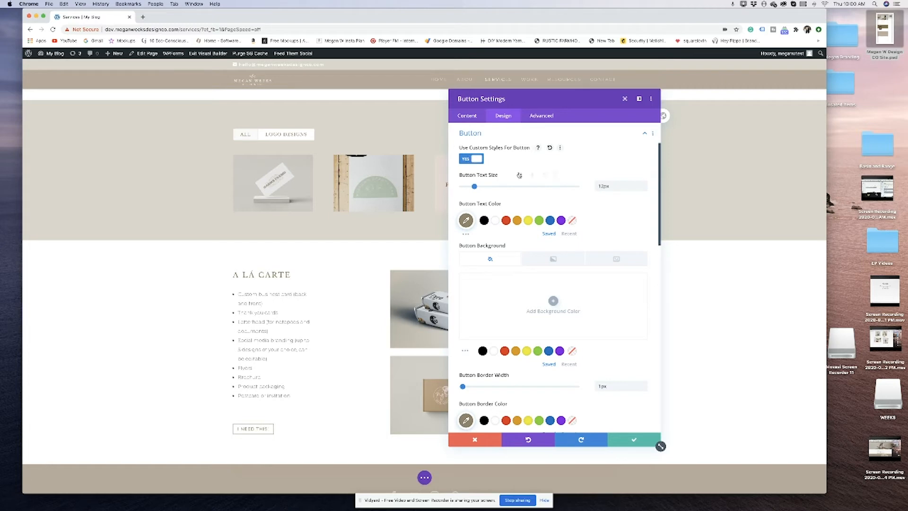
pyautogui.scroll(-10, 519, 175)
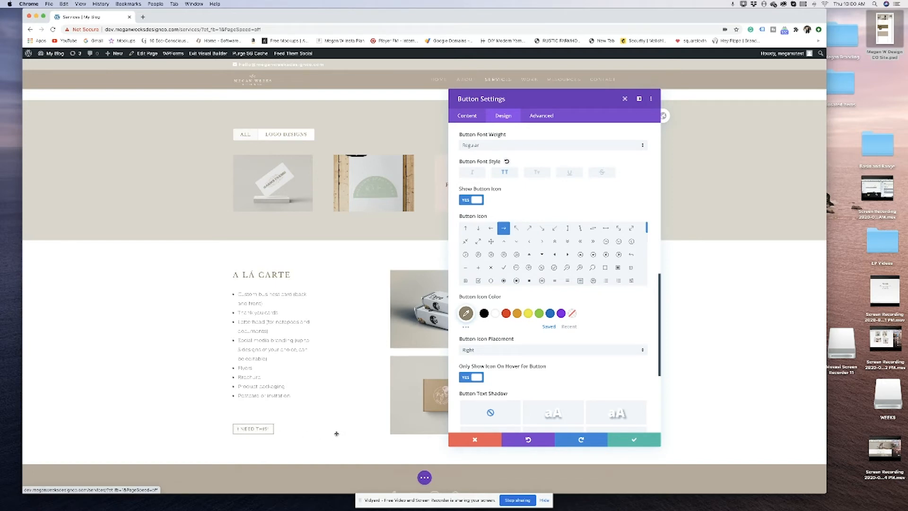
# Try alternative labels for the à la carte button, including "I need something quick and simple" and "quick and simple".
pyautogui.click(467, 115)
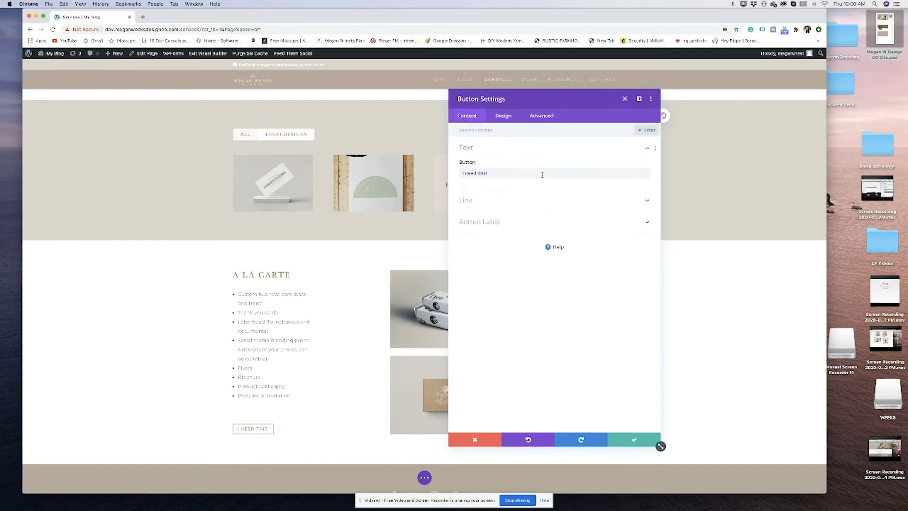
pyautogui.moveTo(488, 174); pyautogui.dragTo(400, 180)
pyautogui.moveTo(490, 173); pyautogui.dragTo(471, 172)
pyautogui.write('Sign')
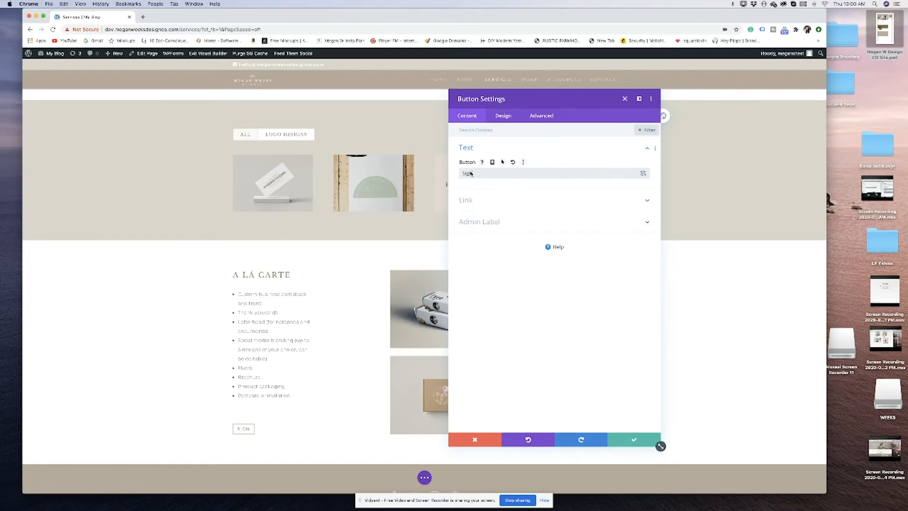
pyautogui.write(' me up for thi')
pyautogui.moveTo(505, 174); pyautogui.dragTo(450, 172)
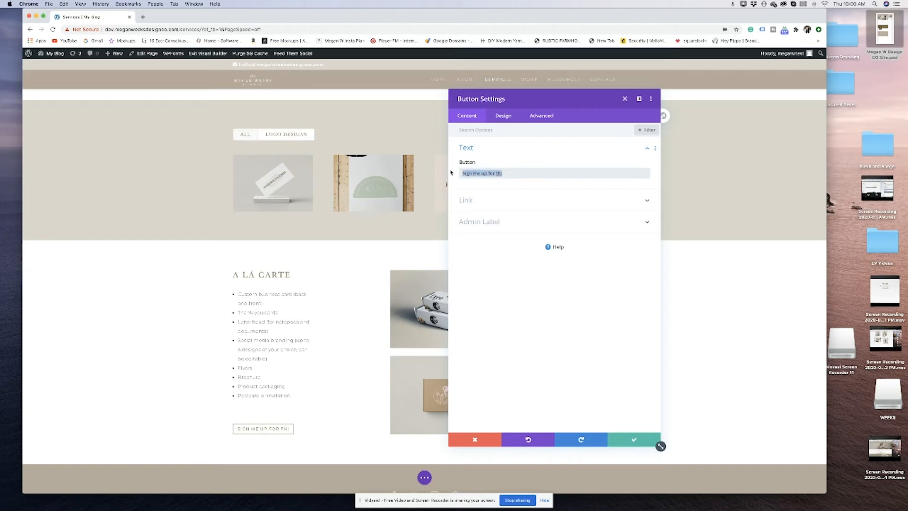
pyautogui.write('I need something quick and simple')
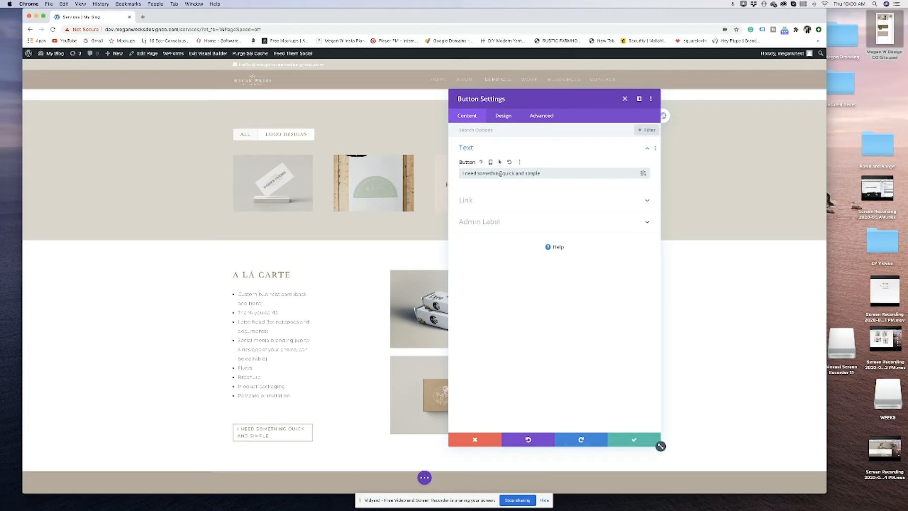
pyautogui.moveTo(504, 173); pyautogui.dragTo(463, 173)
pyautogui.press('BackSpace')
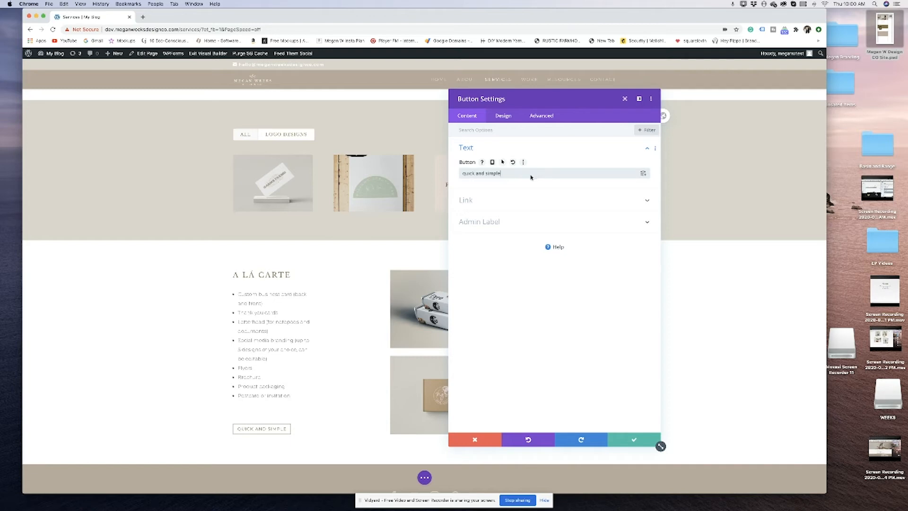
# Set the à la carte button's label to "yes, please!" and save the button settings.
pyautogui.tripleClick(479, 174)
pyautogui.write('yes, please!')
pyautogui.doubleClick(468, 173)
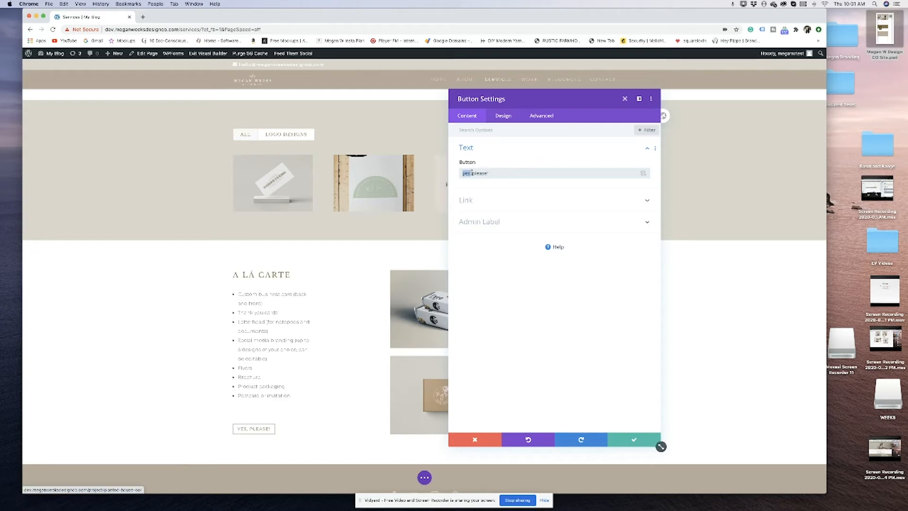
pyautogui.click(633, 441)
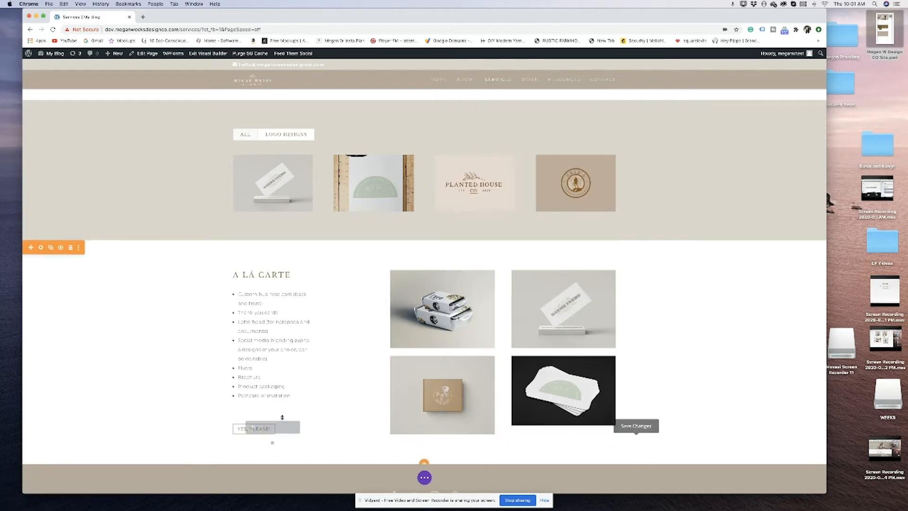
# Insert a text module beneath the button reading "Need a quick and simple design for your business?".
pyautogui.click(272, 442)
pyautogui.write('text')
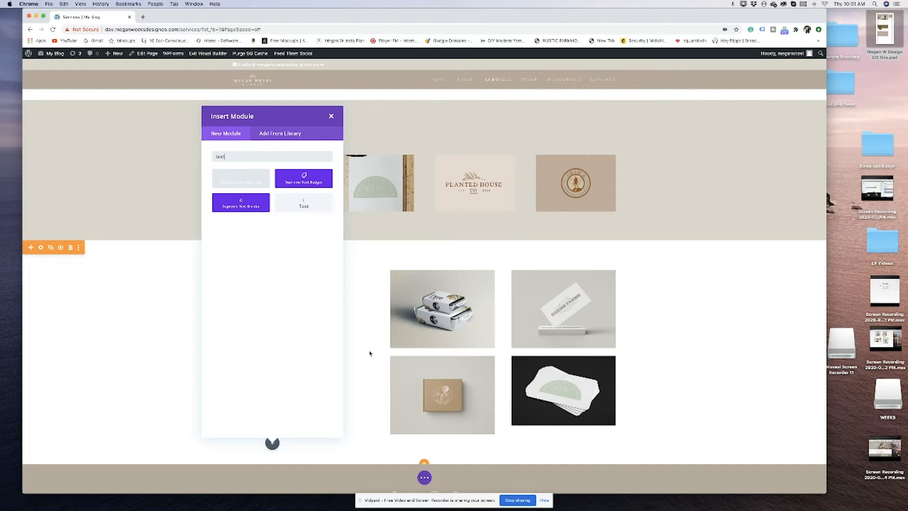
pyautogui.click(303, 202)
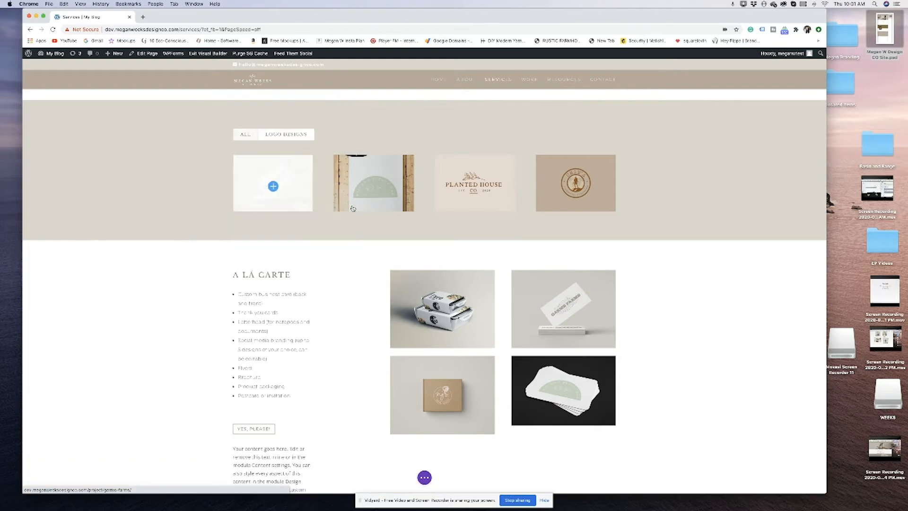
pyautogui.moveTo(530, 241); pyautogui.dragTo(462, 216)
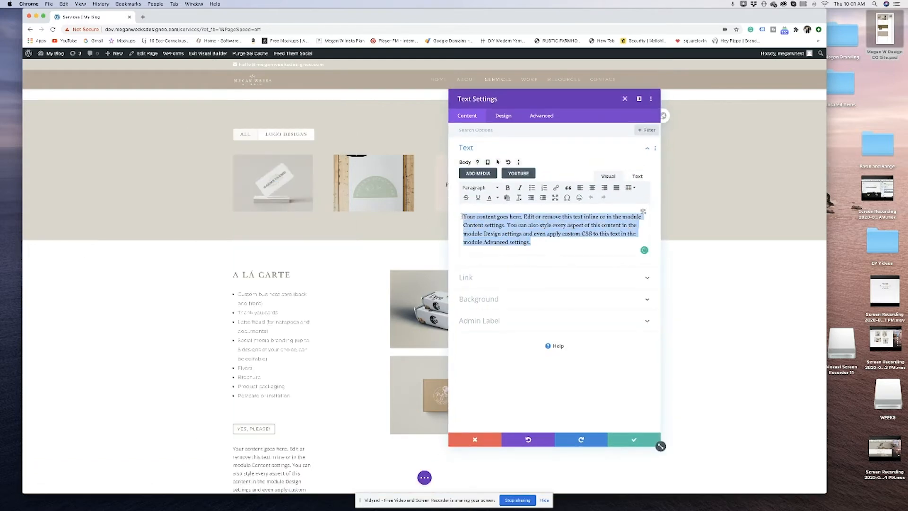
pyautogui.write('Nee')
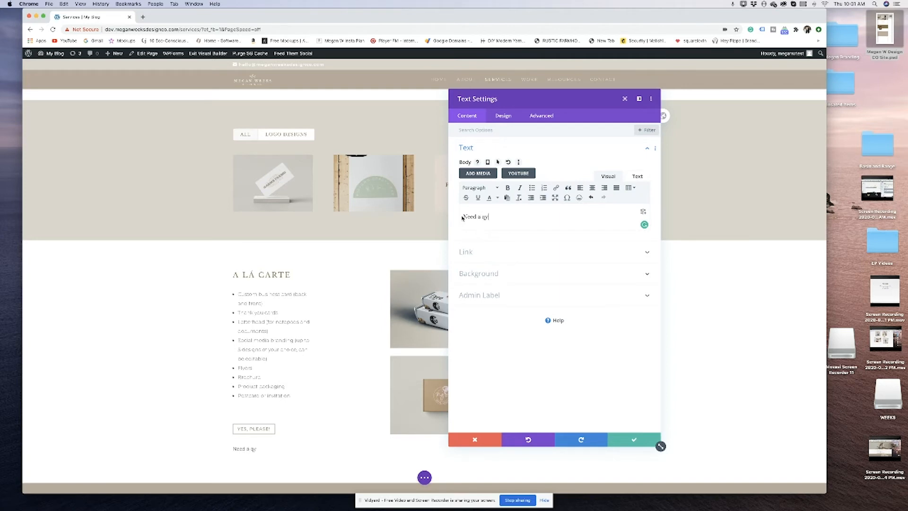
pyautogui.write('d a quick and simple design for your business?')
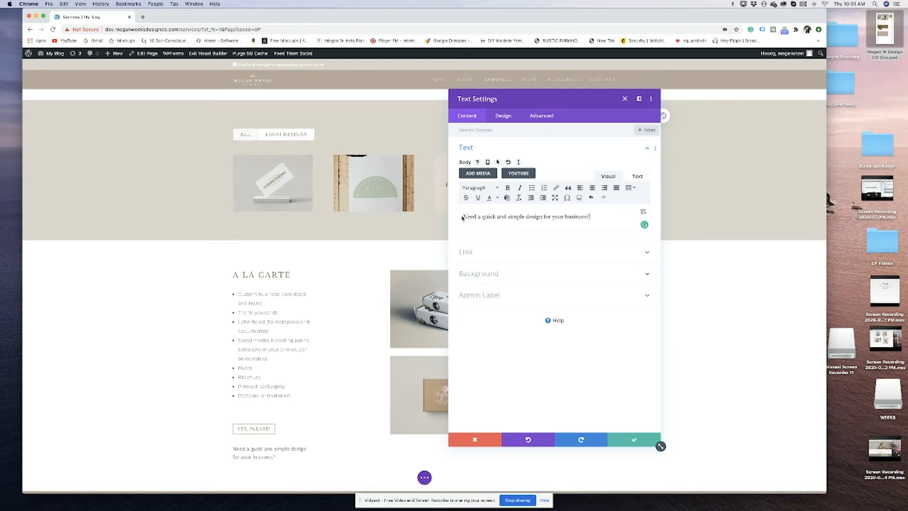
# Format the new question text as a paragraph in Montserrat with Light weight and save the text settings.
pyautogui.tripleClick(533, 217)
pyautogui.click(483, 188)
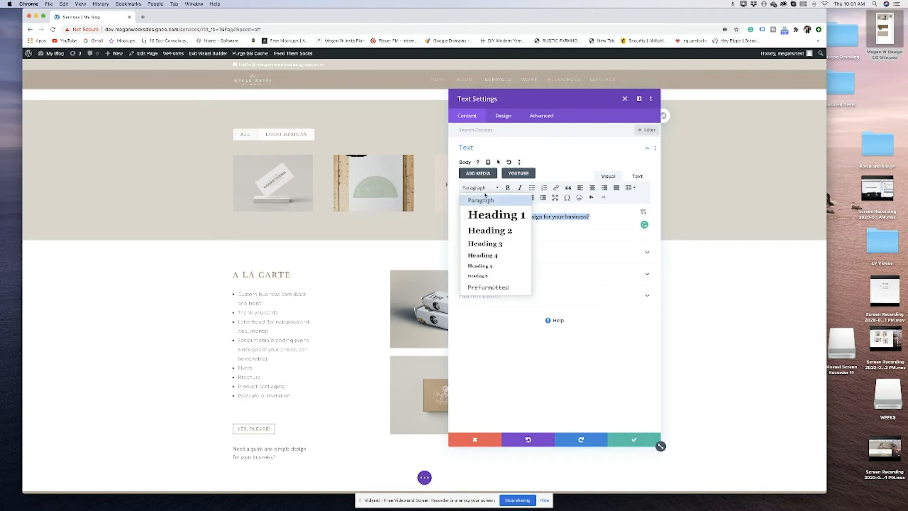
pyautogui.click(484, 203)
pyautogui.click(502, 116)
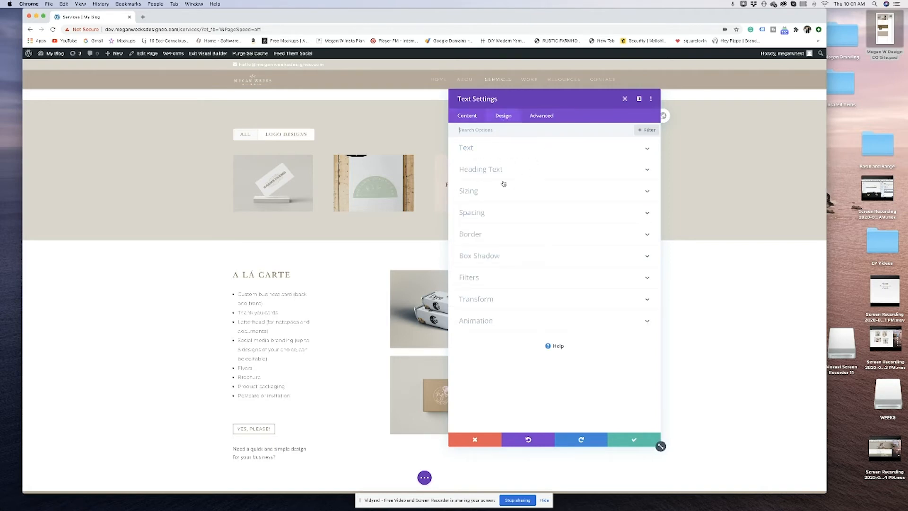
pyautogui.click(483, 150)
pyautogui.click(481, 196)
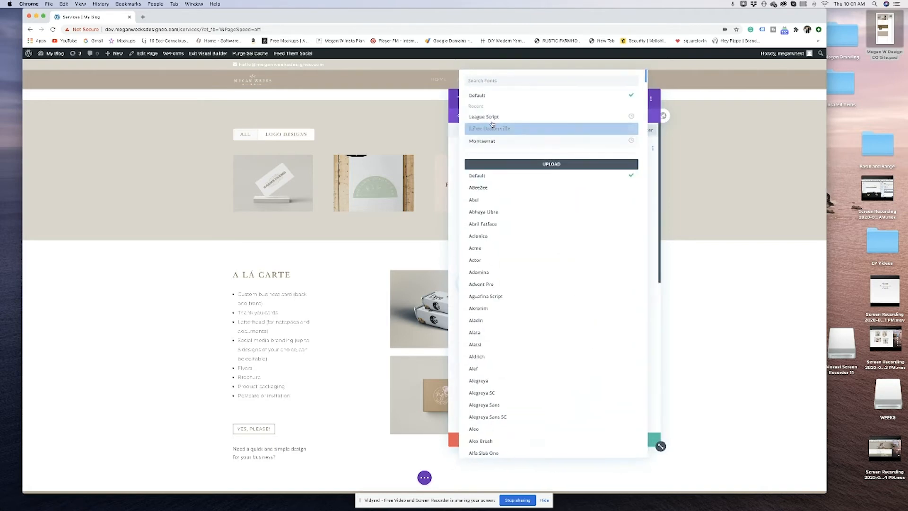
pyautogui.click(495, 141)
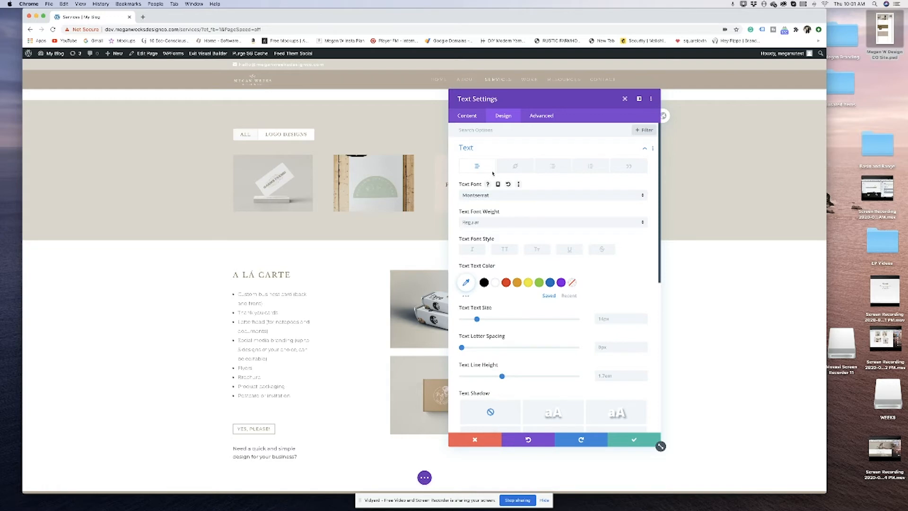
pyautogui.click(492, 224)
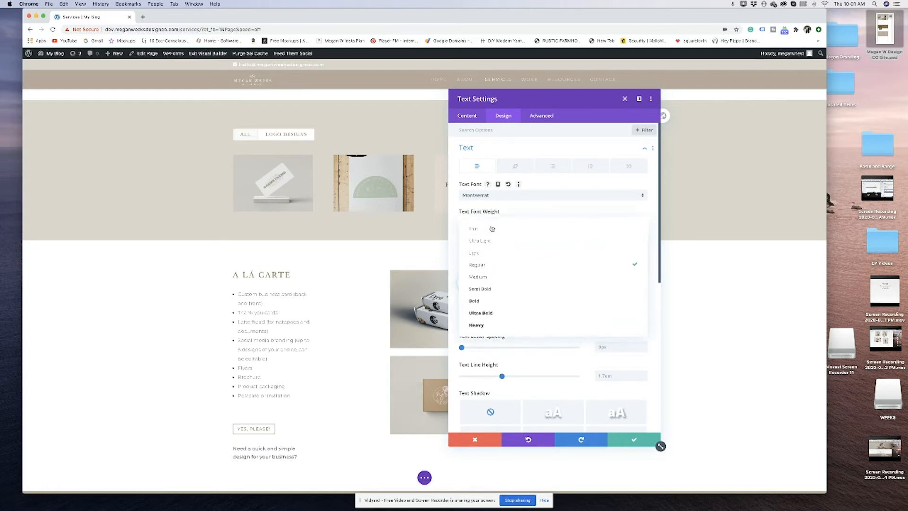
pyautogui.click(486, 252)
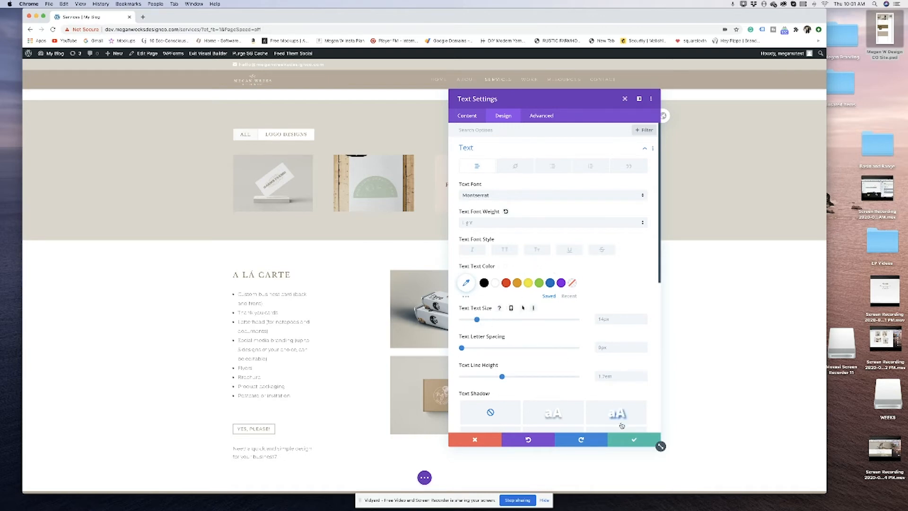
pyautogui.click(626, 438)
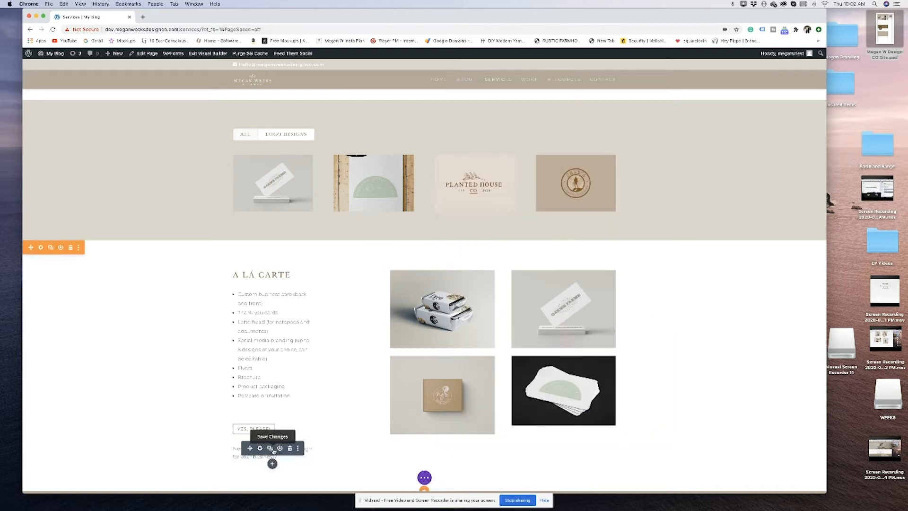
# Move the question text above the "yes, please!" button and slightly reduce the gap beneath the à la carte list.
pyautogui.moveTo(251, 448); pyautogui.dragTo(340, 461)
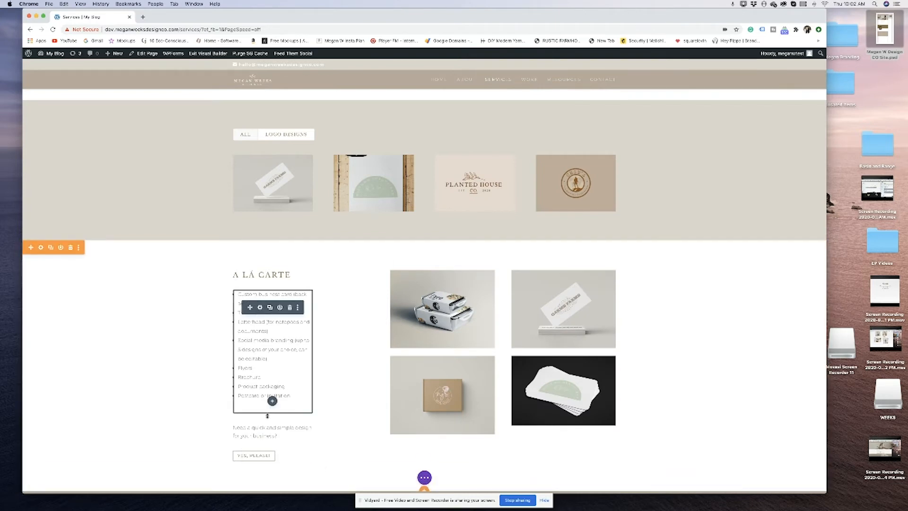
pyautogui.moveTo(267, 416); pyautogui.dragTo(268, 411)
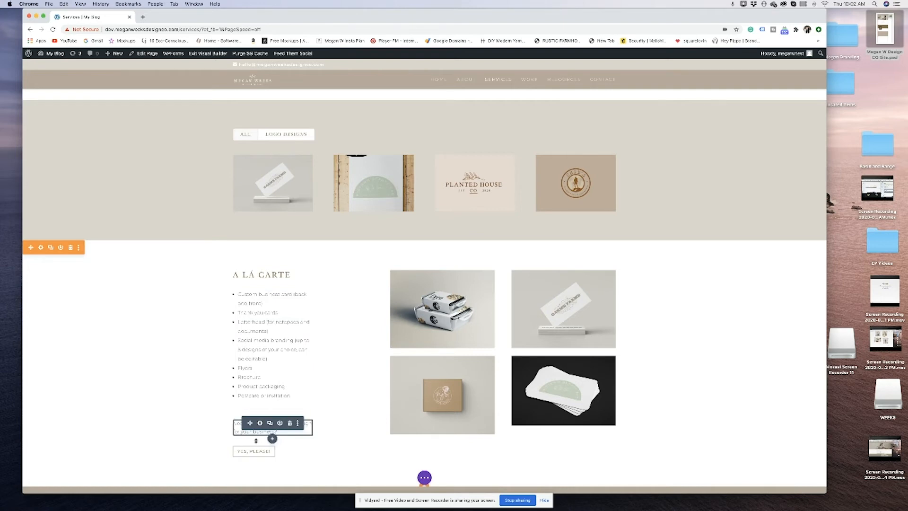
# Tighten the spacing between the à la carte list, the question text and the button, and save the list's text settings.
pyautogui.moveTo(248, 441); pyautogui.dragTo(249, 436)
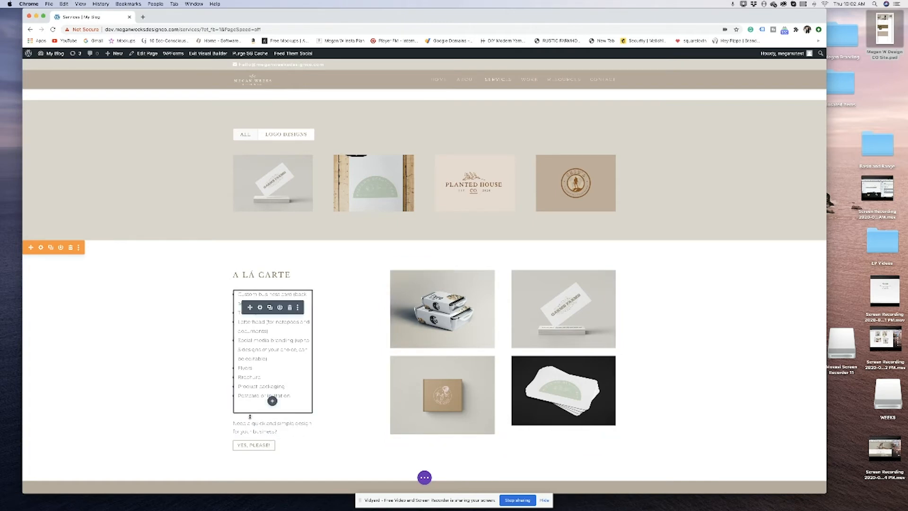
pyautogui.click(260, 308)
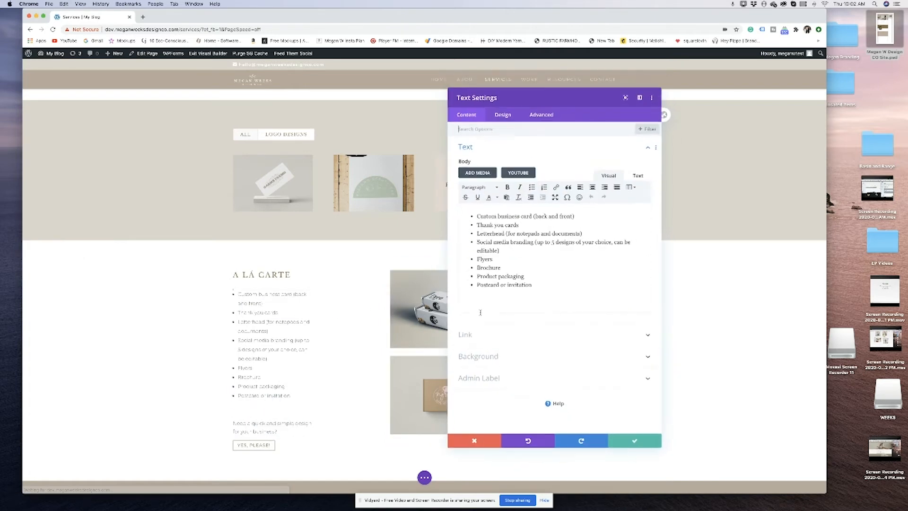
pyautogui.click(634, 439)
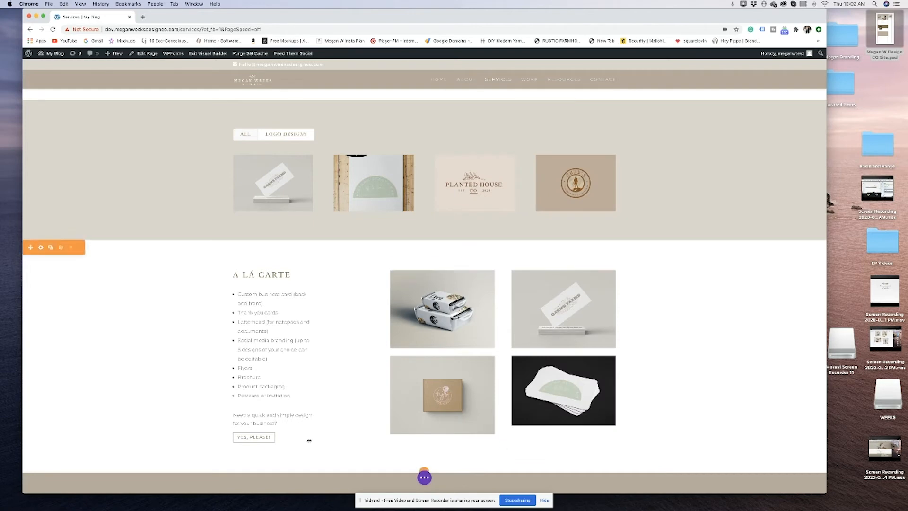
# Preview the Services page in phone view and examine its sections from the header down to the à la carte images.
pyautogui.click(425, 477)
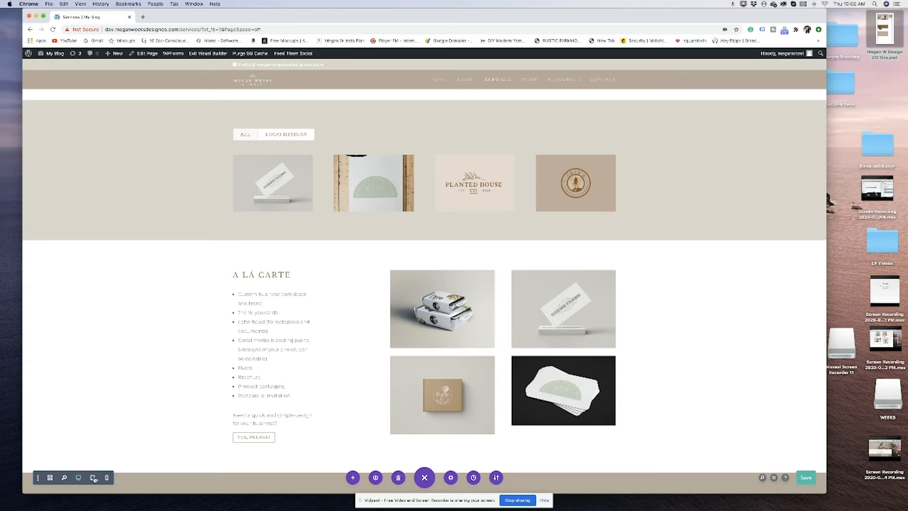
pyautogui.click(425, 478)
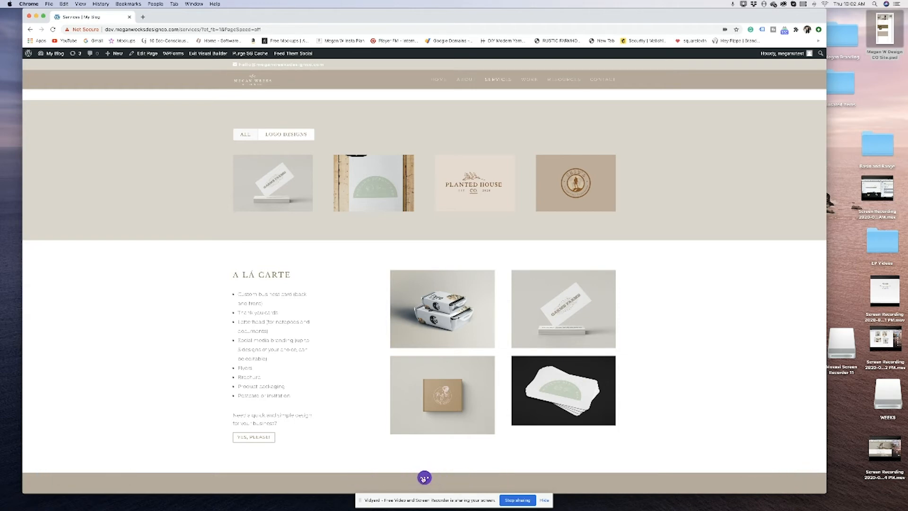
pyautogui.click(424, 478)
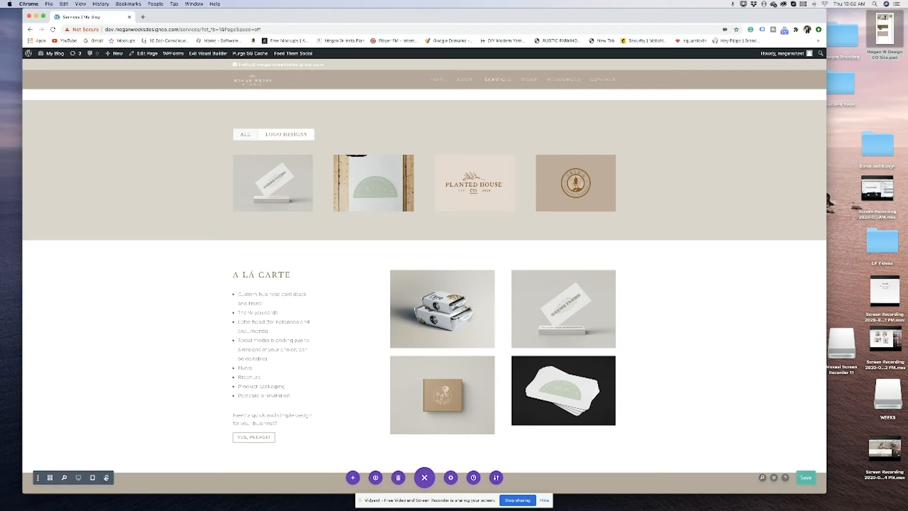
pyautogui.click(106, 478)
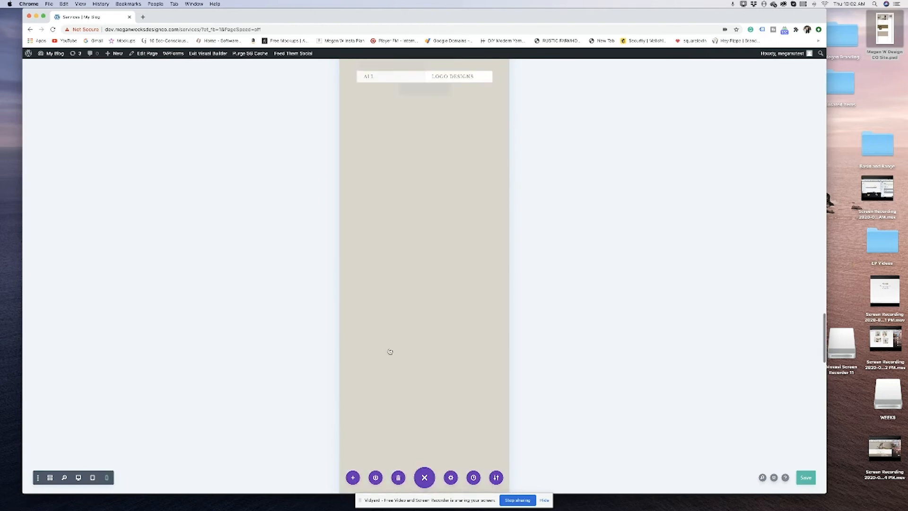
pyautogui.scroll(10, 402, 327)
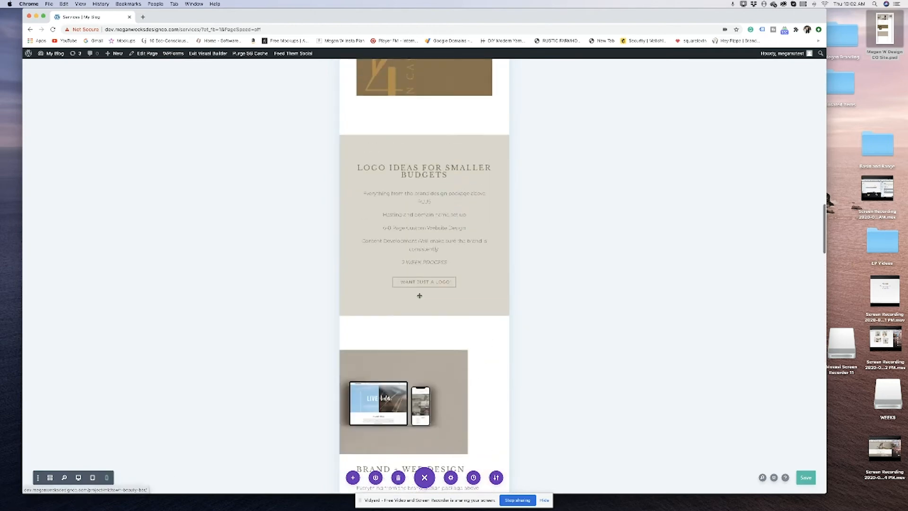
pyautogui.scroll(15, 420, 295)
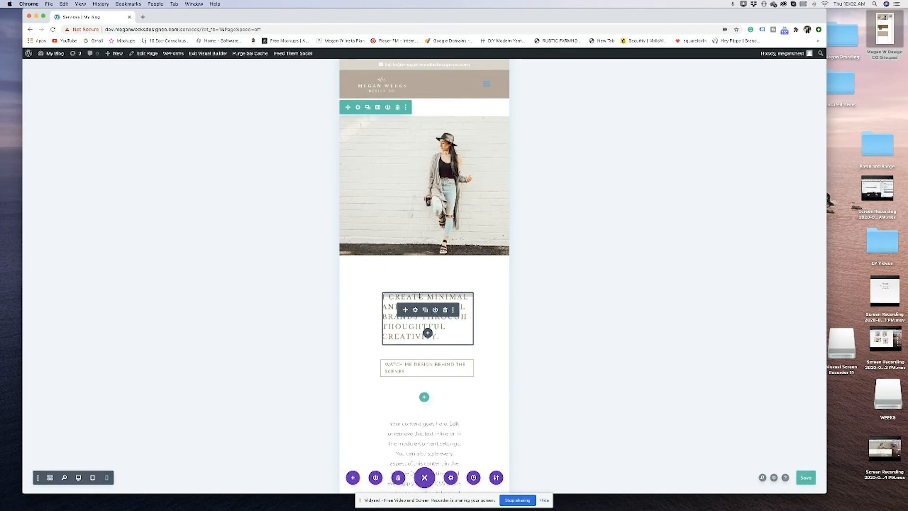
pyautogui.scroll(-15, 419, 296)
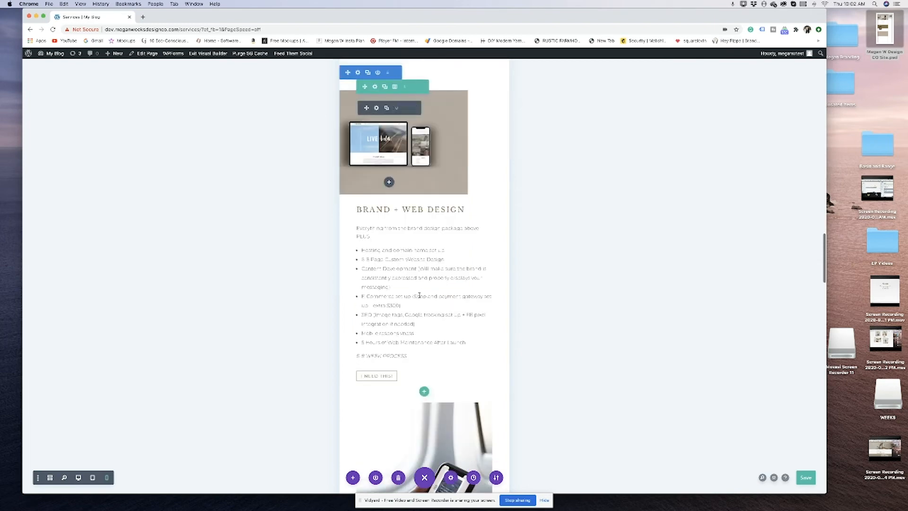
pyautogui.scroll(5, 420, 295)
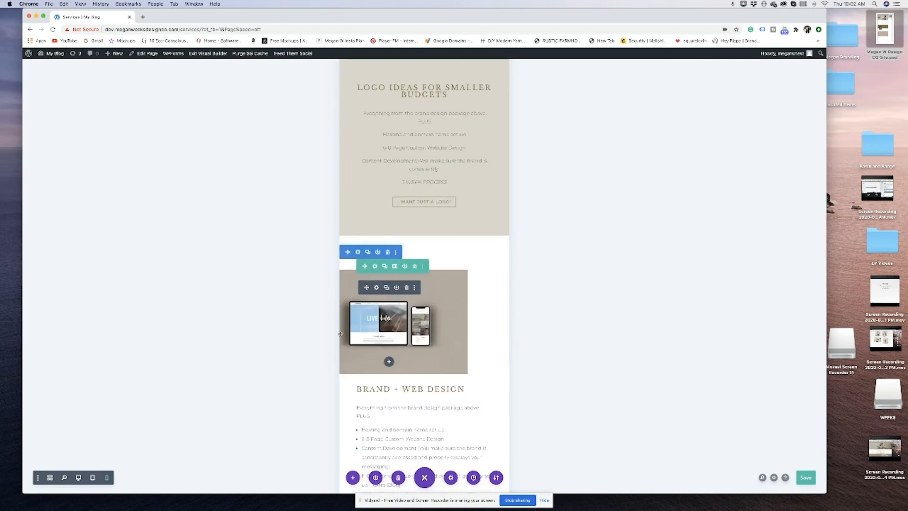
pyautogui.scroll(-4, 458, 314)
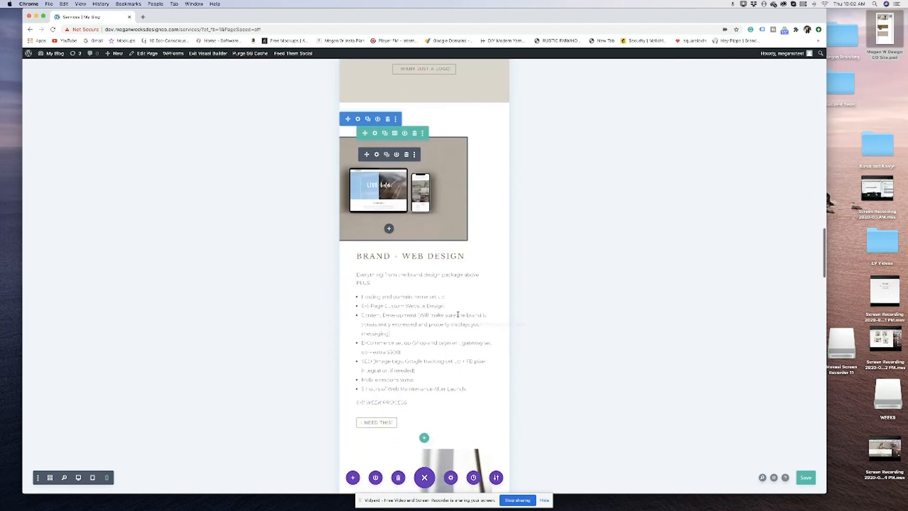
pyautogui.scroll(-10, 458, 315)
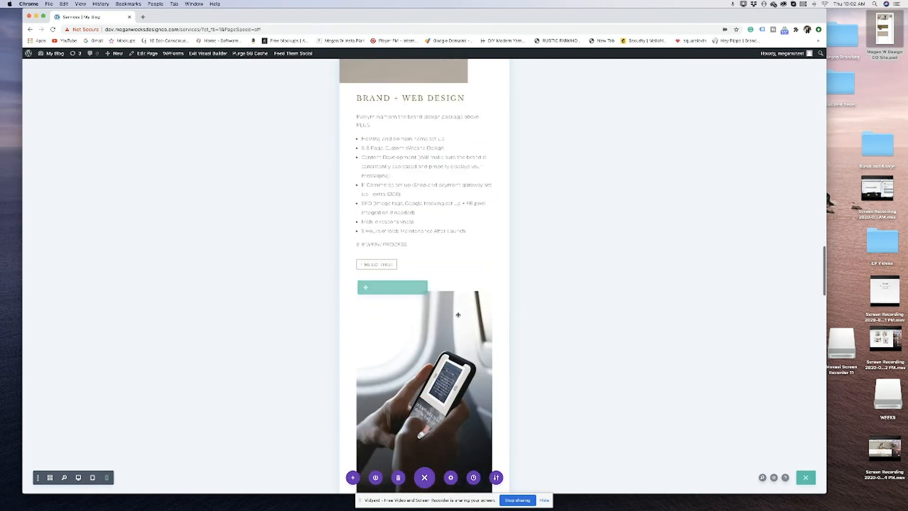
pyautogui.scroll(-10, 458, 314)
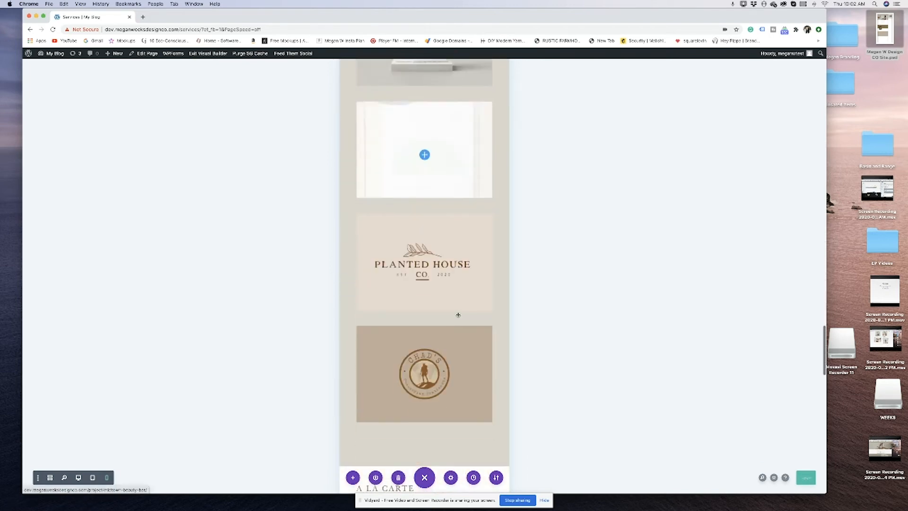
pyautogui.scroll(3, 459, 314)
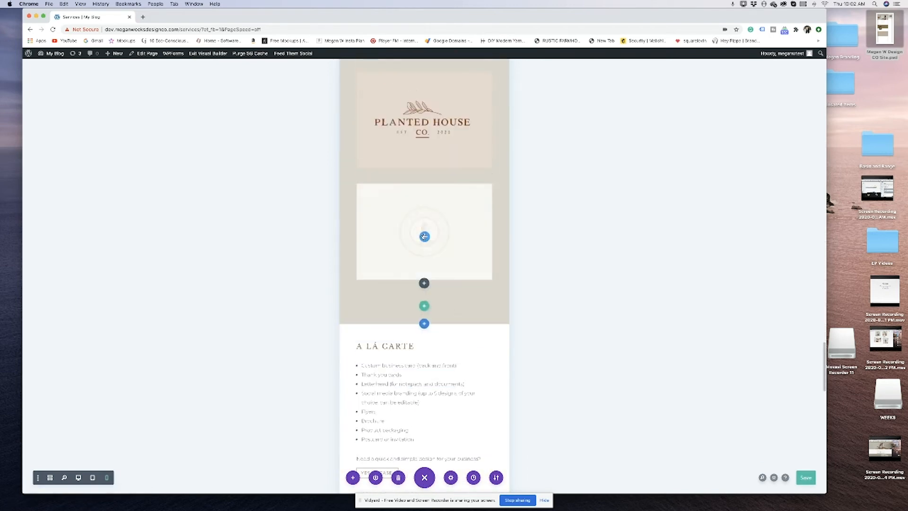
pyautogui.scroll(-10, 448, 374)
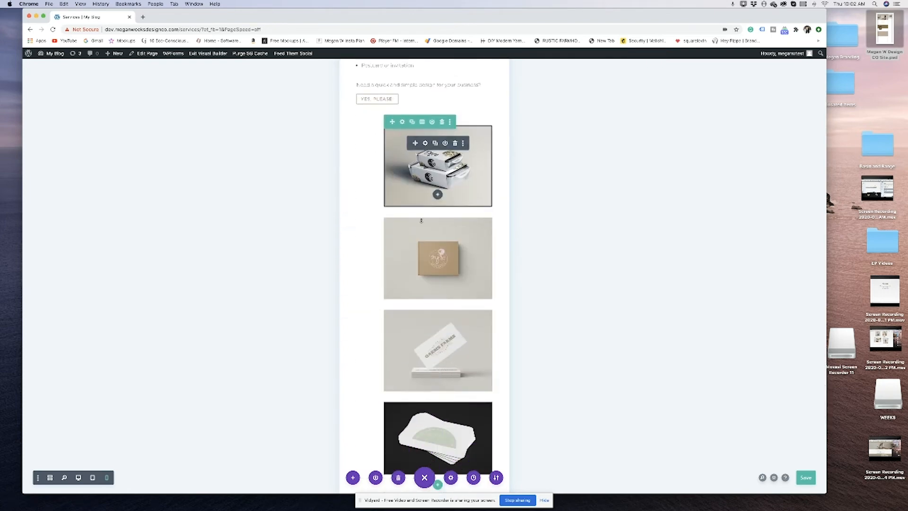
# Set the à la carte image row's alignment to center in its sizing options and save the row settings.
pyautogui.click(403, 122)
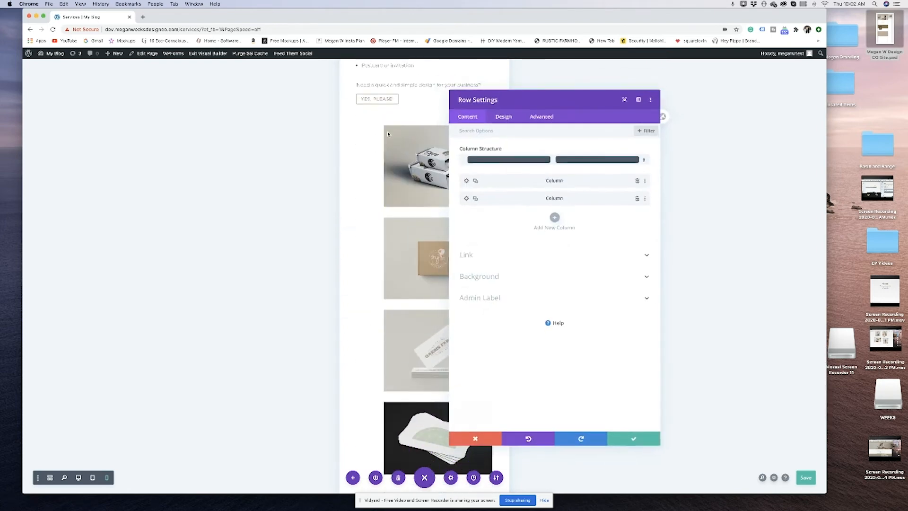
pyautogui.click(503, 116)
pyautogui.click(474, 148)
pyautogui.moveTo(543, 95); pyautogui.dragTo(682, 94)
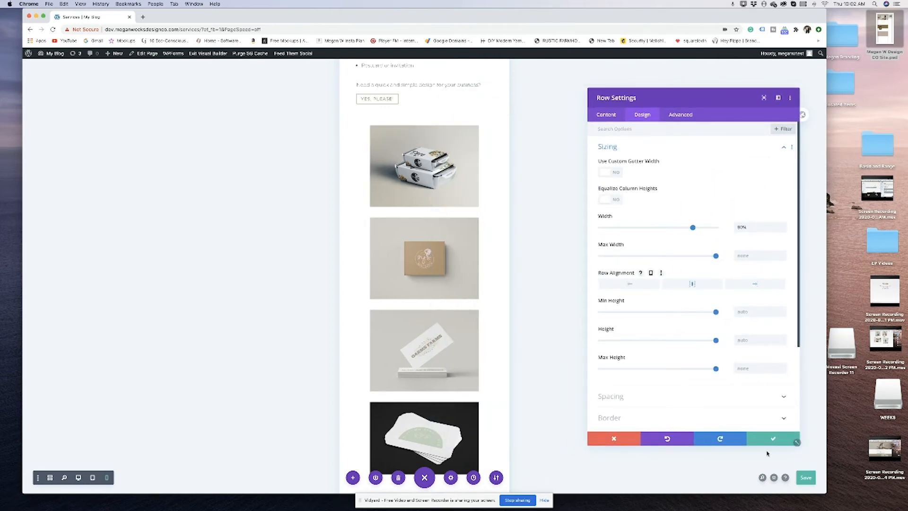
pyautogui.click(766, 440)
# Check the footer area in phone view and review the Services page up to its header in tablet view.
pyautogui.scroll(-10, 452, 406)
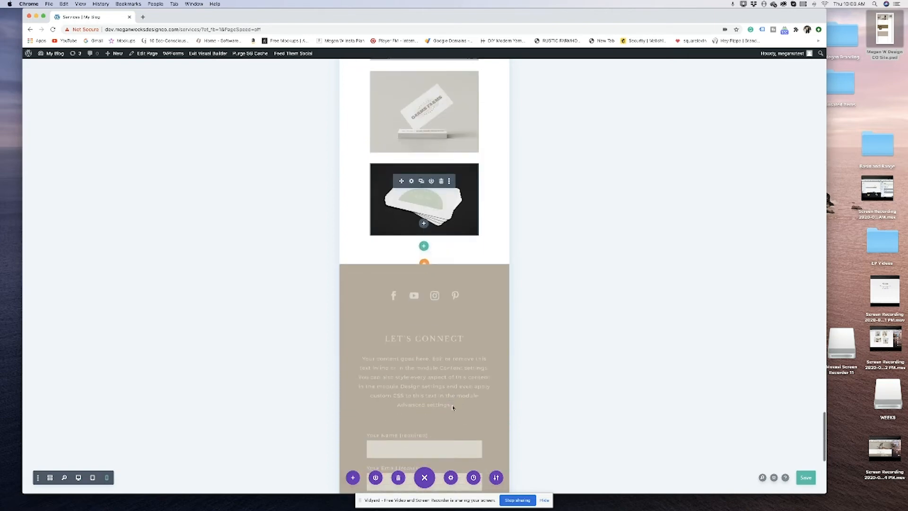
pyautogui.scroll(10, 452, 407)
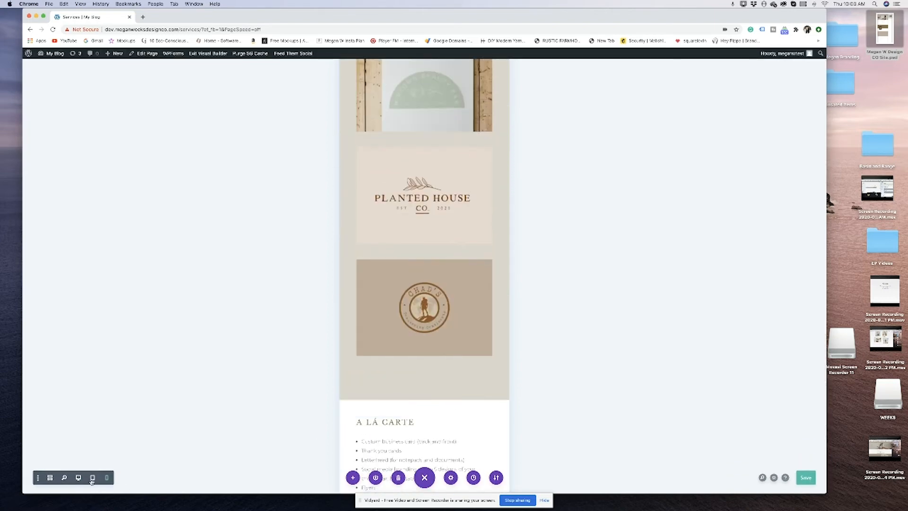
pyautogui.click(93, 478)
pyautogui.scroll(18, 426, 338)
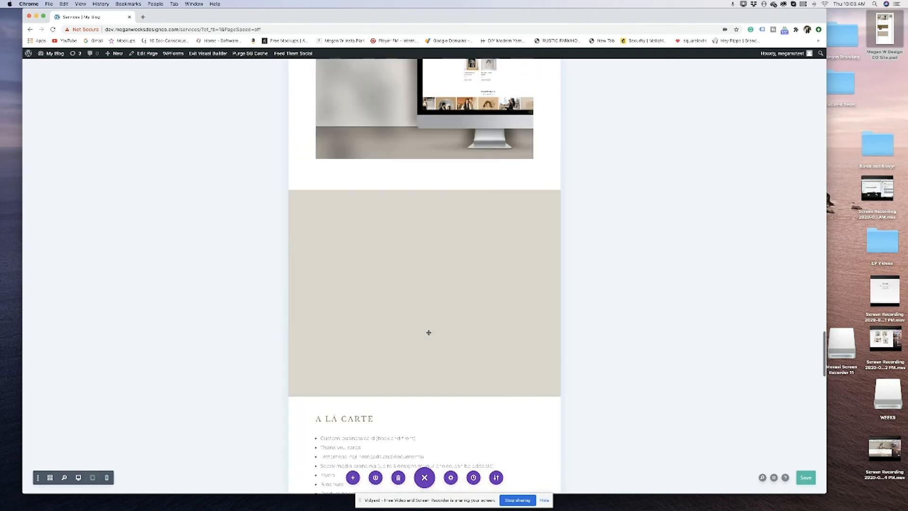
pyautogui.scroll(15, 429, 336)
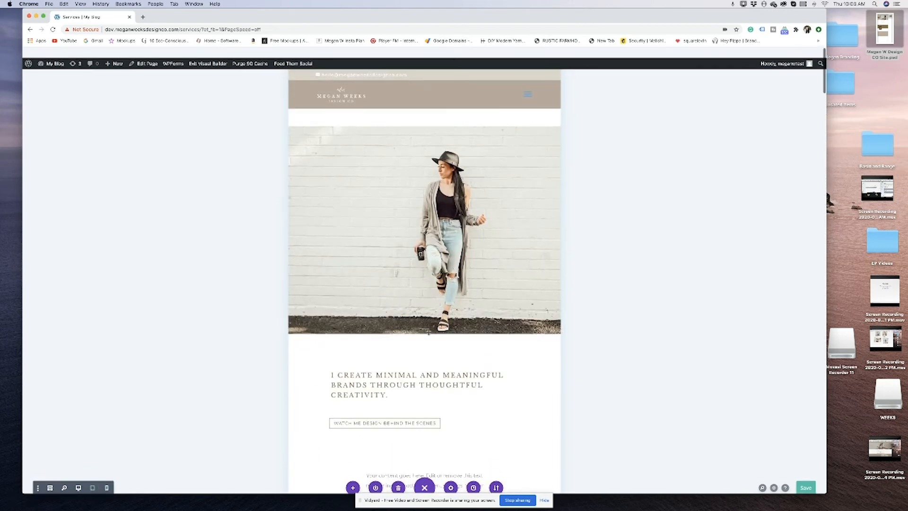
# Return to the desktop view and slightly reduce the padding around the introductory text above the Brand Design section.
pyautogui.click(78, 478)
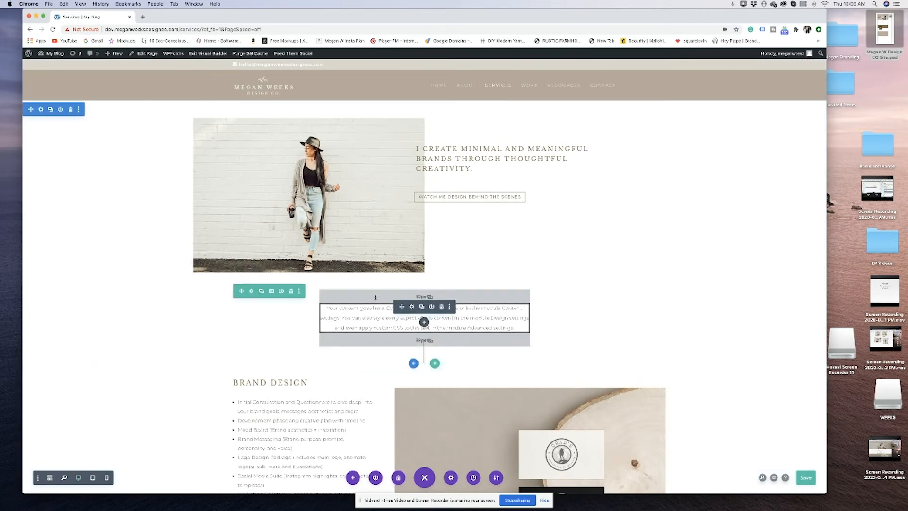
pyautogui.moveTo(375, 297); pyautogui.dragTo(376, 294)
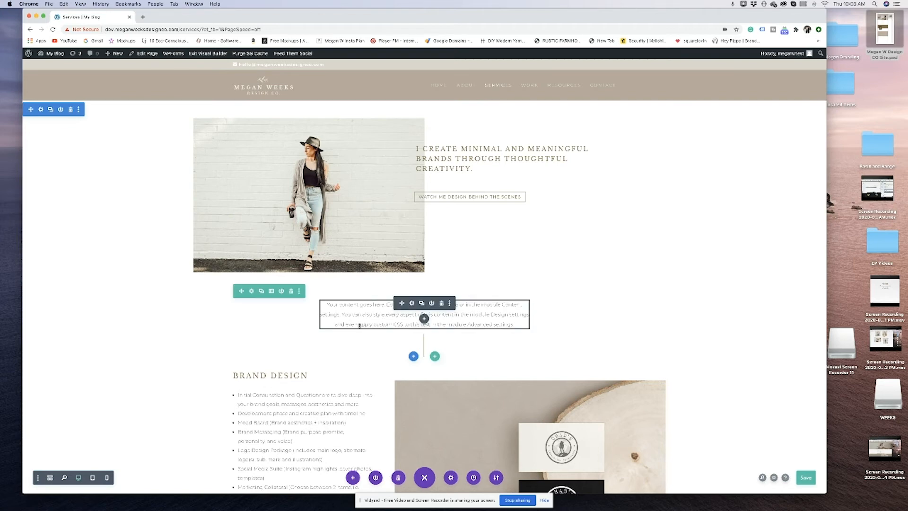
# Save the Services page and exit the visual builder.
pyautogui.scroll(-10, 672, 194)
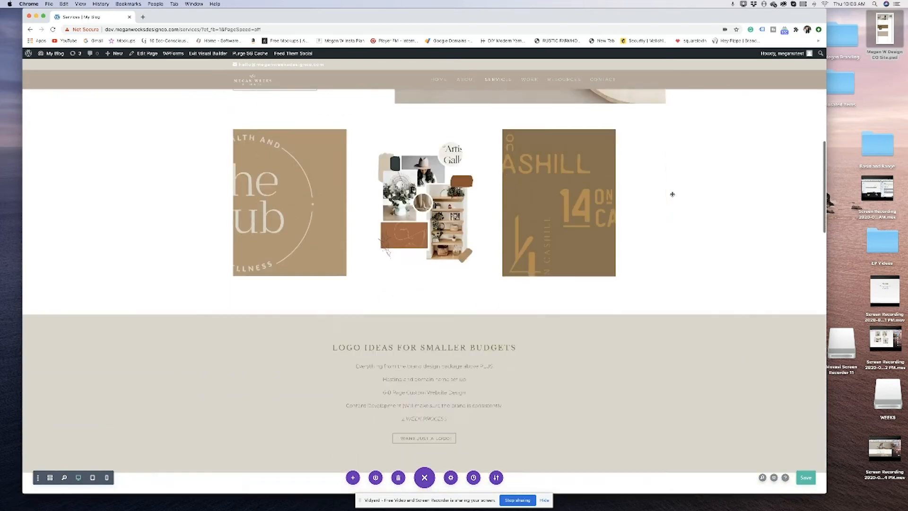
pyautogui.scroll(-15, 673, 194)
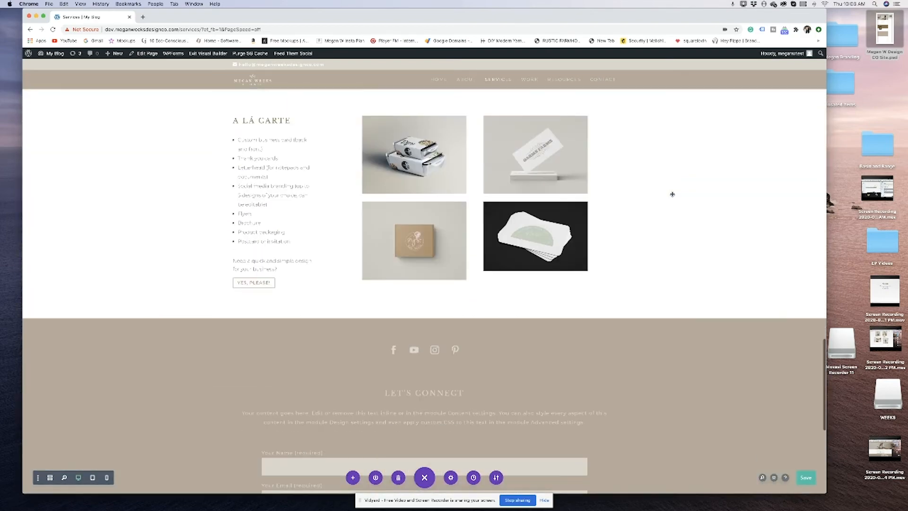
pyautogui.scroll(1, 672, 194)
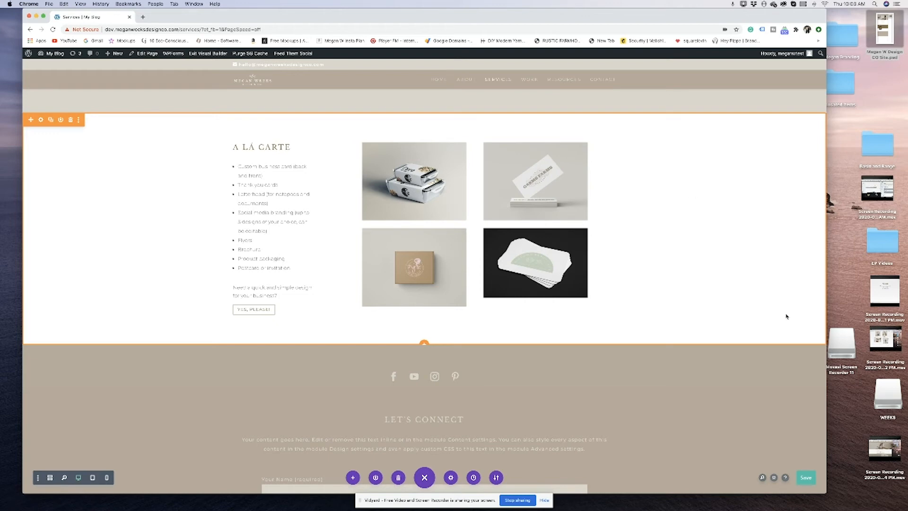
pyautogui.click(806, 477)
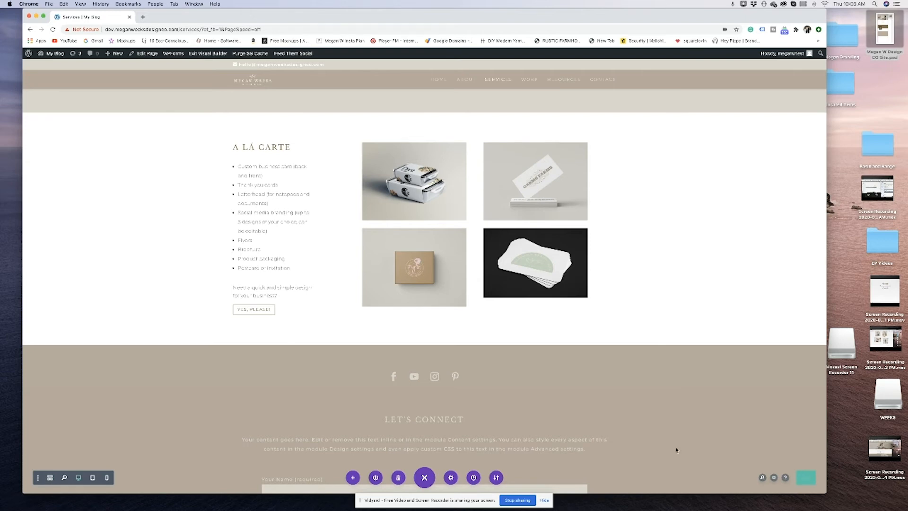
pyautogui.scroll(-10, 676, 448)
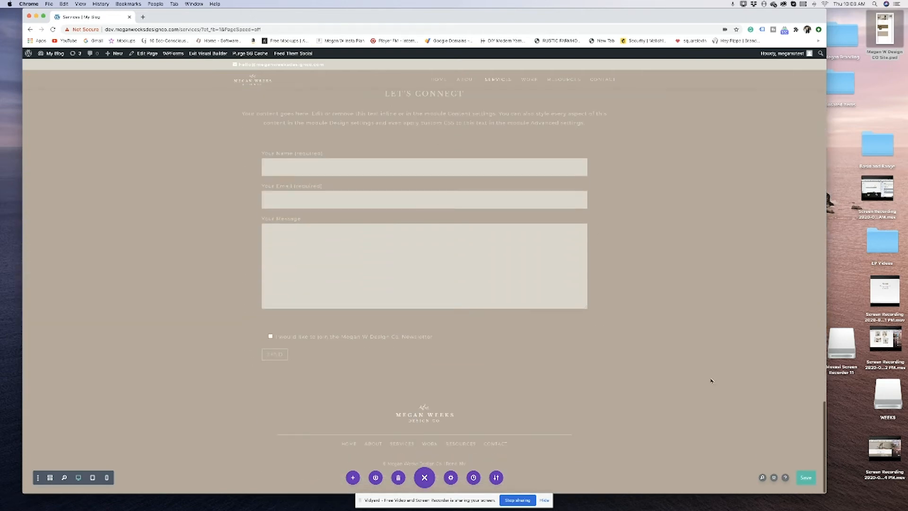
pyautogui.click(207, 53)
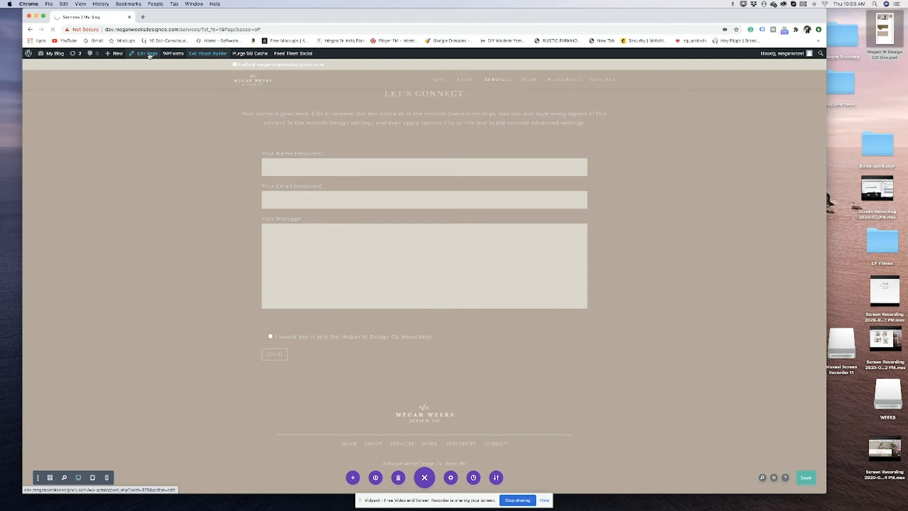
# Review the live Services page down to the Let's Connect form and footer.
pyautogui.scroll(-12, 462, 118)
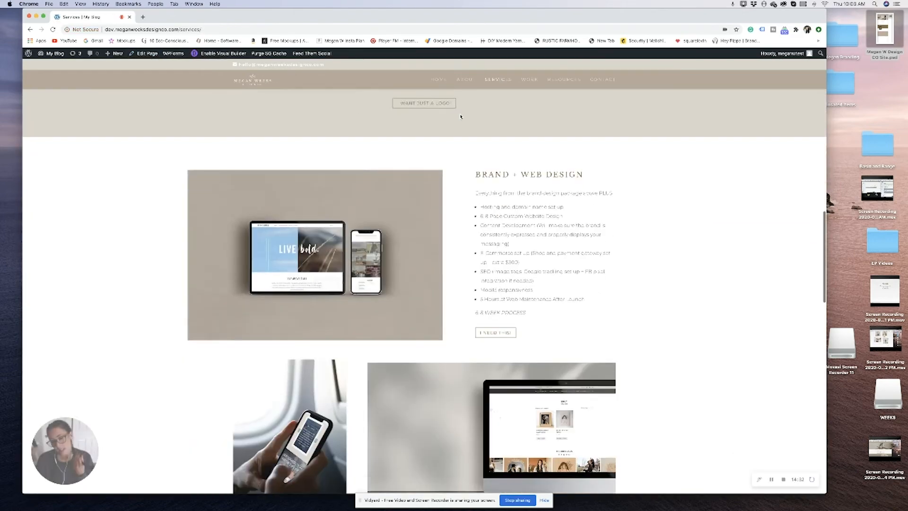
pyautogui.scroll(-20, 462, 117)
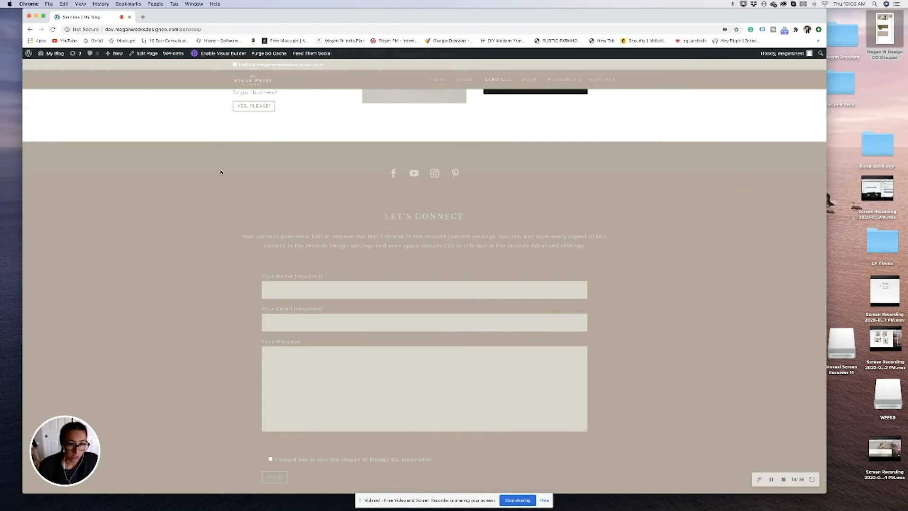
pyautogui.scroll(-5, 220, 172)
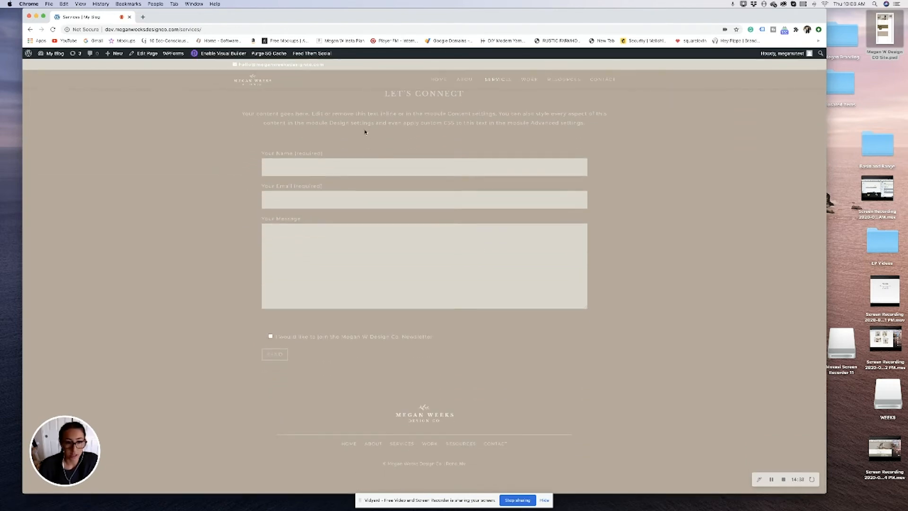
# Open the site's Work page and look down to its contact form.
pyautogui.click(534, 80)
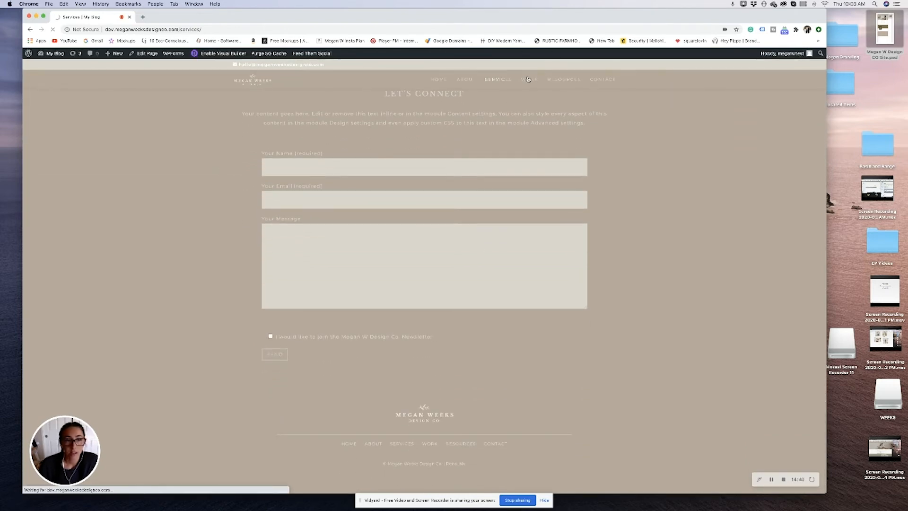
pyautogui.scroll(-10, 529, 80)
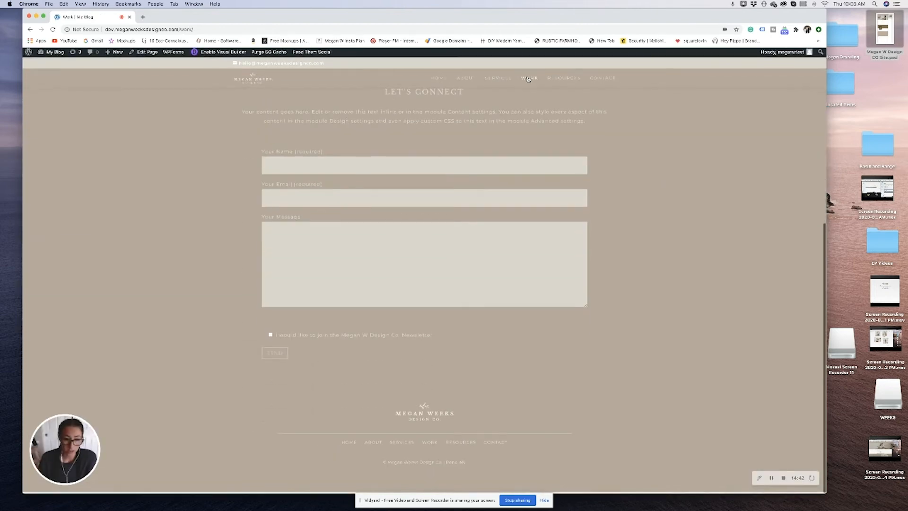
# Return to the Work page's header, try its Contact link, and view the About page down to the contact form and footer.
pyautogui.scroll(6, 529, 79)
pyautogui.click(600, 81)
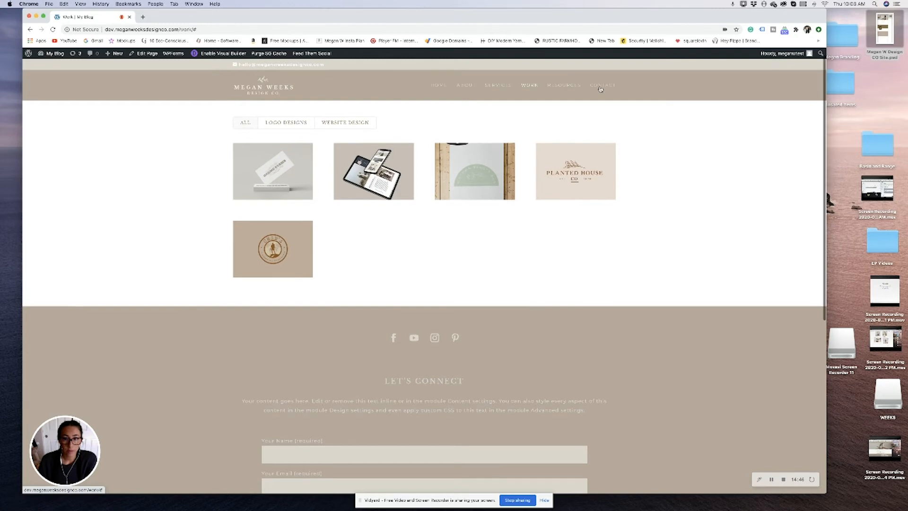
pyautogui.click(465, 88)
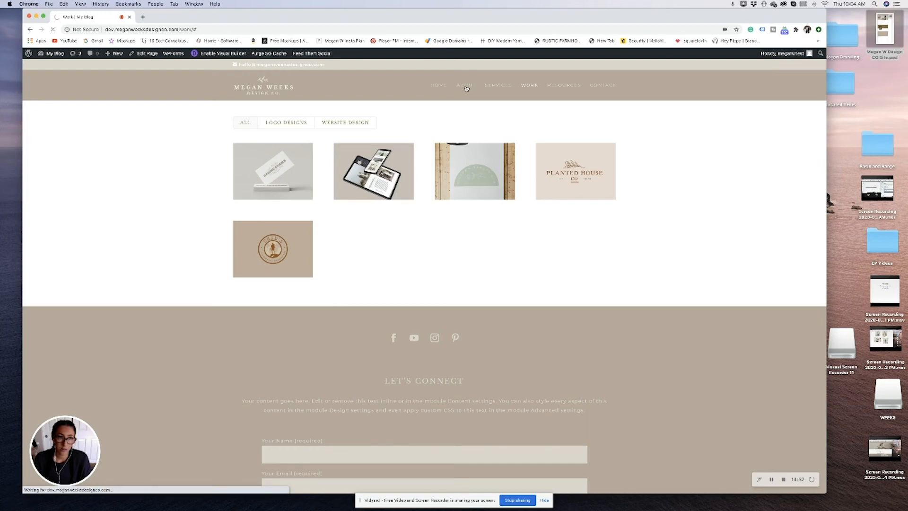
pyautogui.scroll(-15, 455, 109)
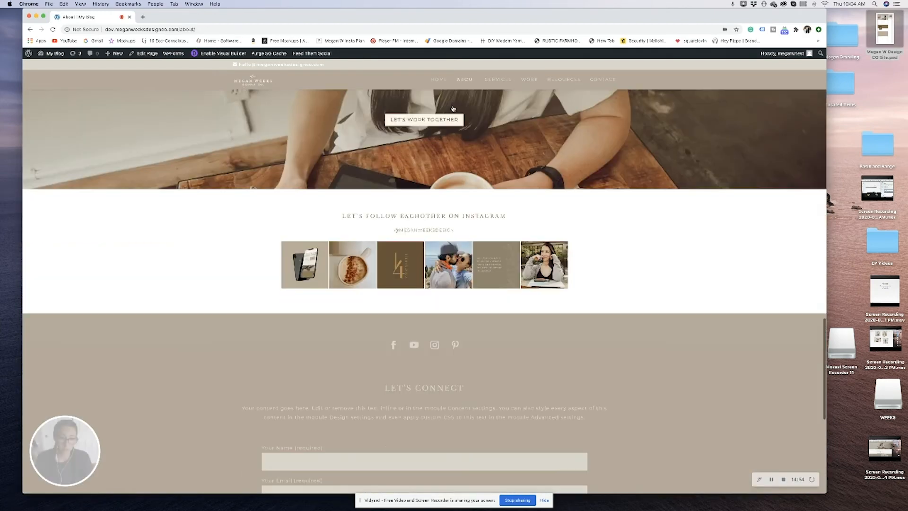
pyautogui.scroll(-8, 453, 109)
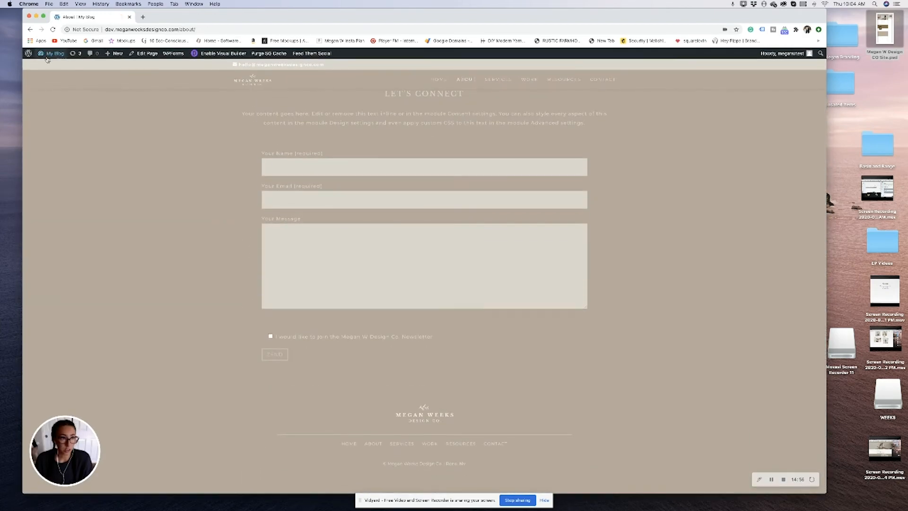
# Open the site's home page and look down to the Let's Connect contact form.
pyautogui.click(48, 74)
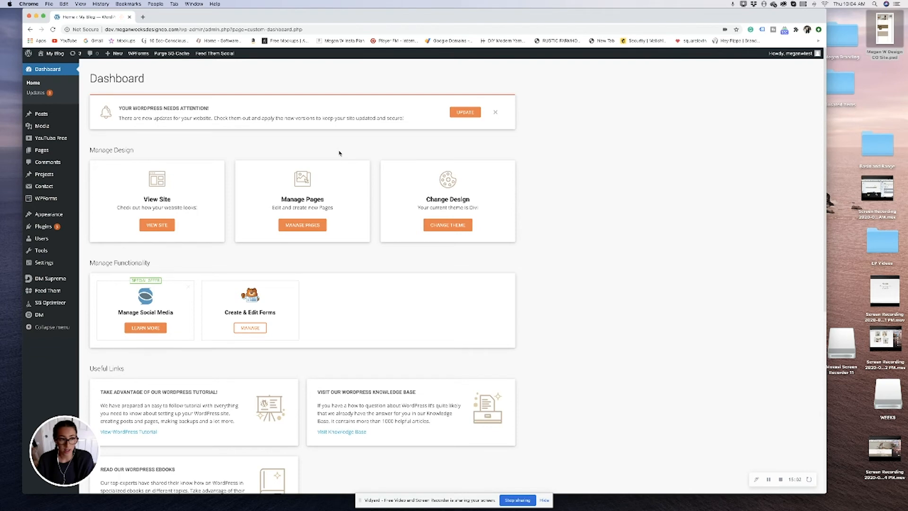
pyautogui.click(30, 29)
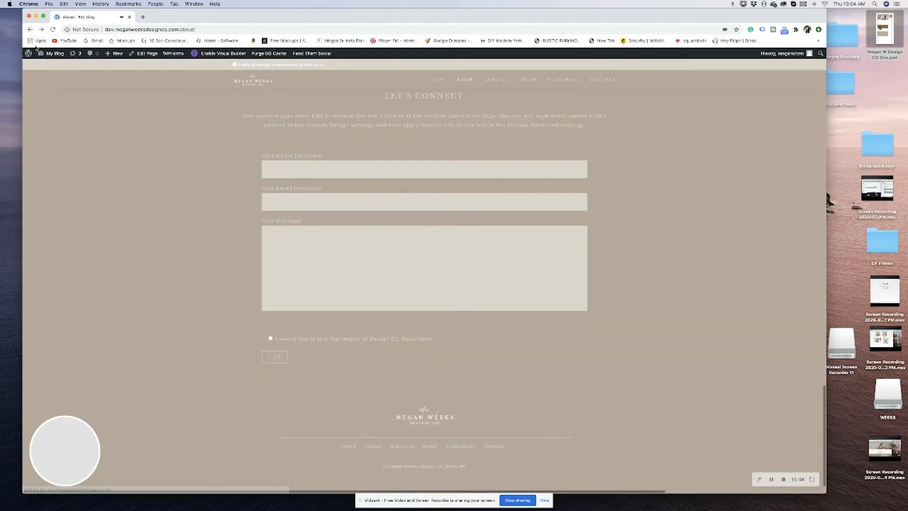
pyautogui.click(436, 83)
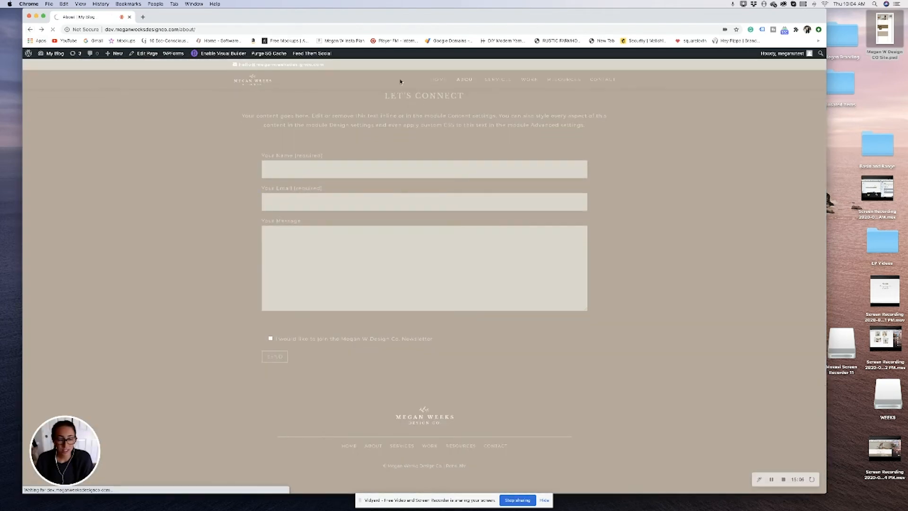
pyautogui.scroll(-20, 399, 99)
pyautogui.scroll(-7, 399, 100)
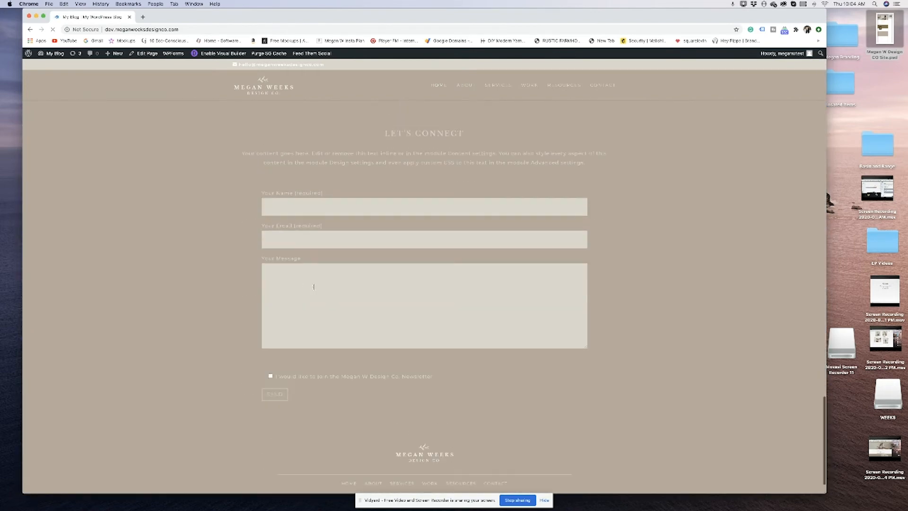
# In the home page's visual builder, examine the What Has Been On My Mind Lately section and its library-saving options without saving it.
pyautogui.scroll(2, 313, 286)
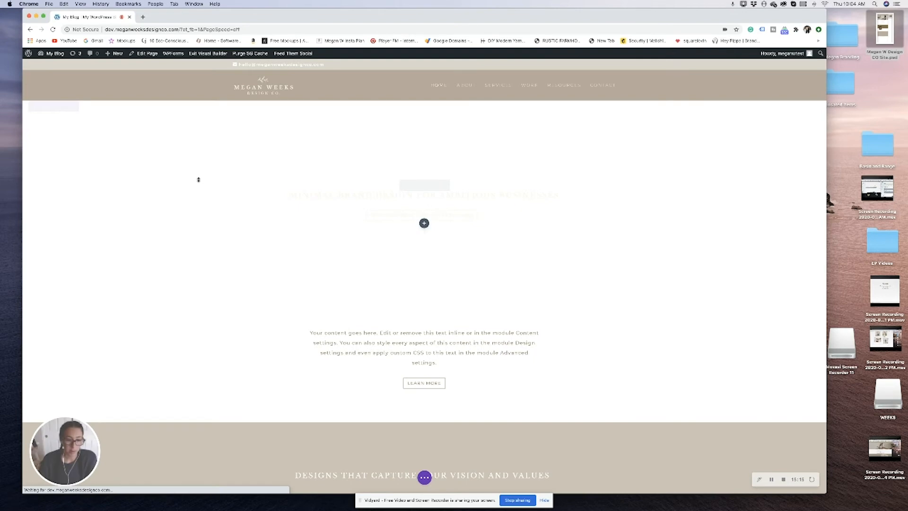
pyautogui.scroll(-20, 199, 181)
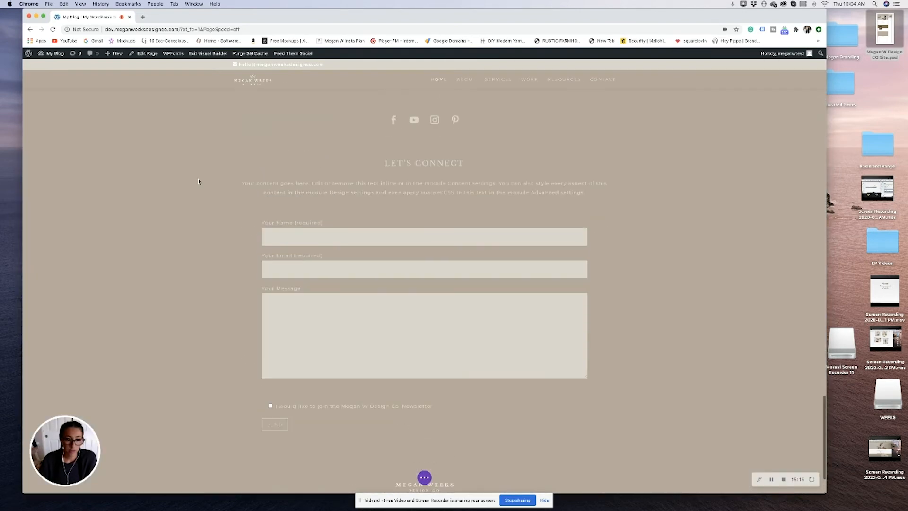
pyautogui.scroll(3, 199, 181)
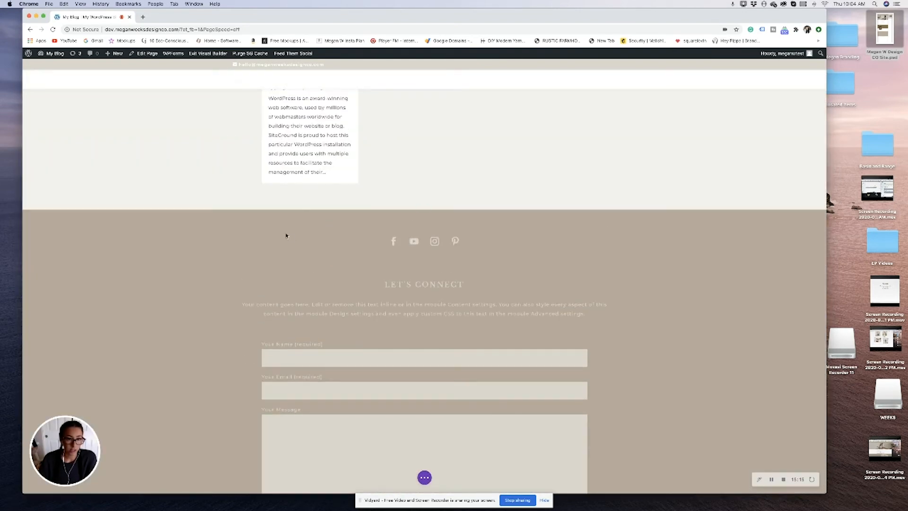
pyautogui.scroll(5, 286, 236)
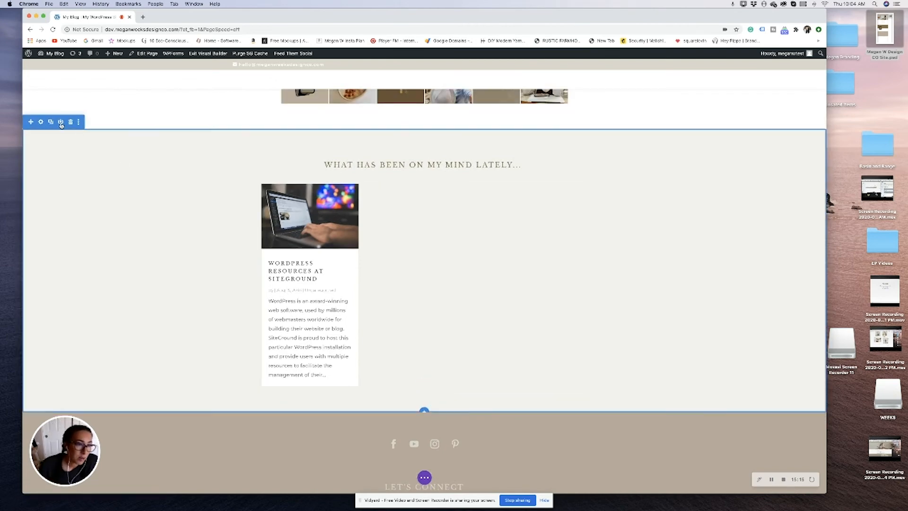
pyautogui.scroll(-3, 288, 422)
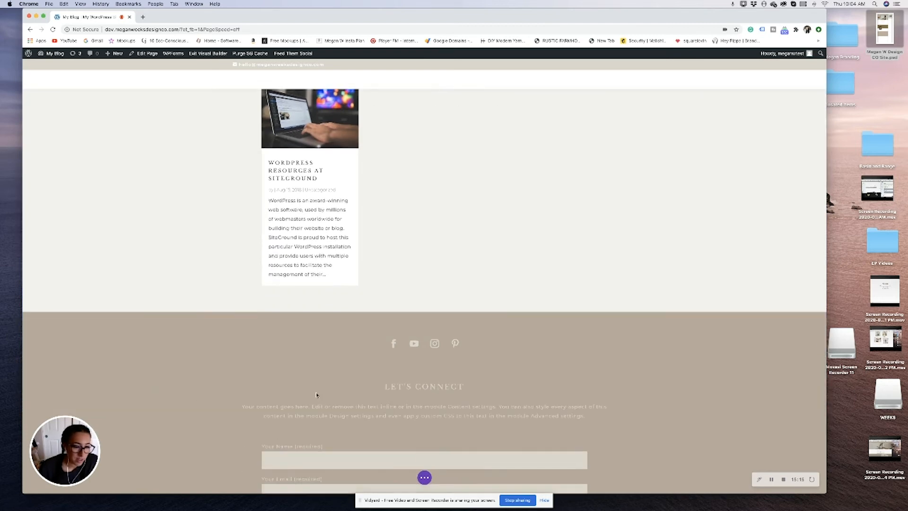
pyautogui.scroll(2, 314, 394)
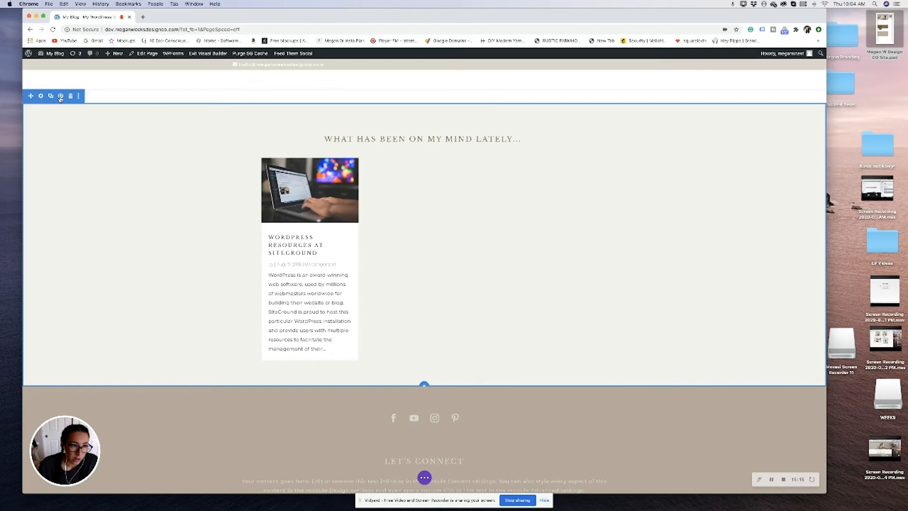
pyautogui.click(60, 97)
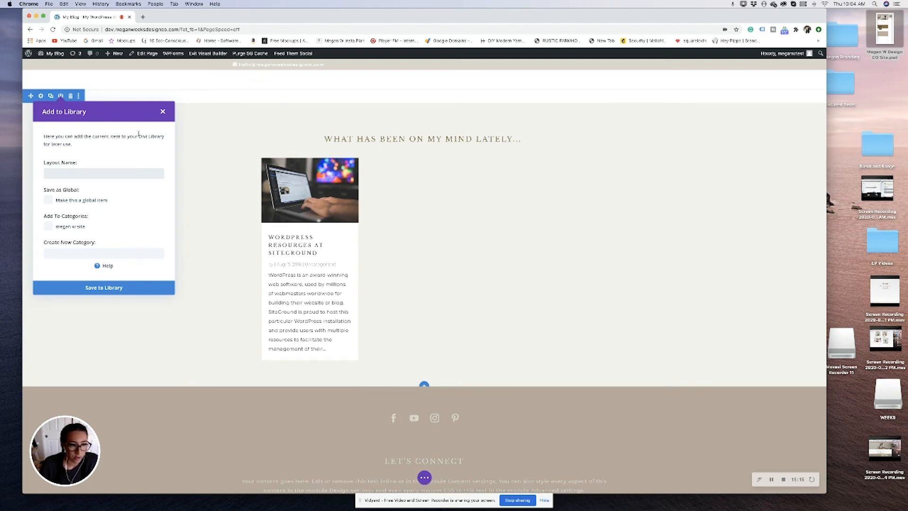
pyautogui.click(163, 112)
# Go to the WordPress dashboard and open the default website template's Global Footer layout in the Divi Theme Builder.
pyautogui.moveTo(52, 54)
pyautogui.click(54, 77)
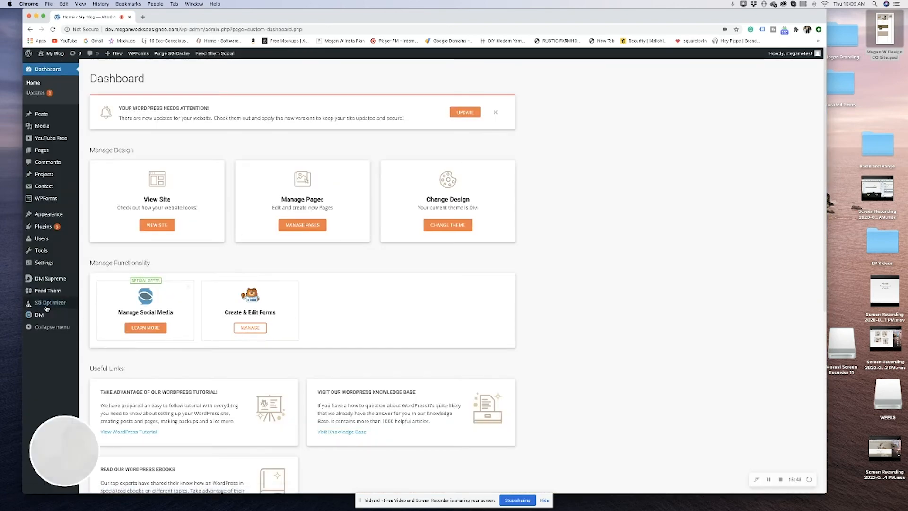
pyautogui.moveTo(38, 315)
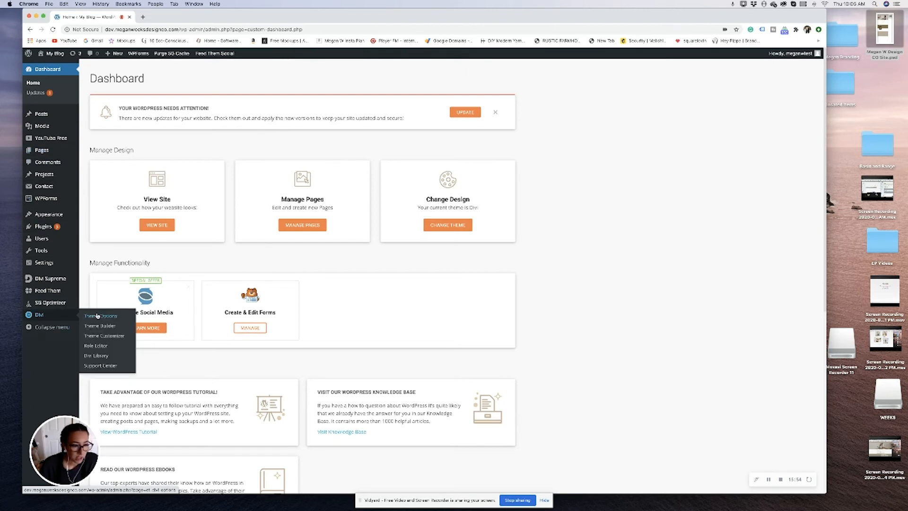
pyautogui.click(100, 327)
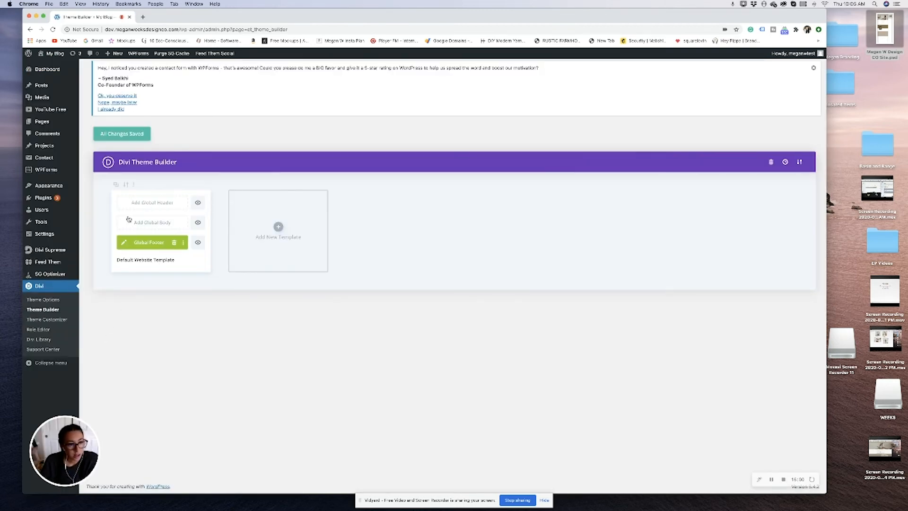
pyautogui.click(124, 244)
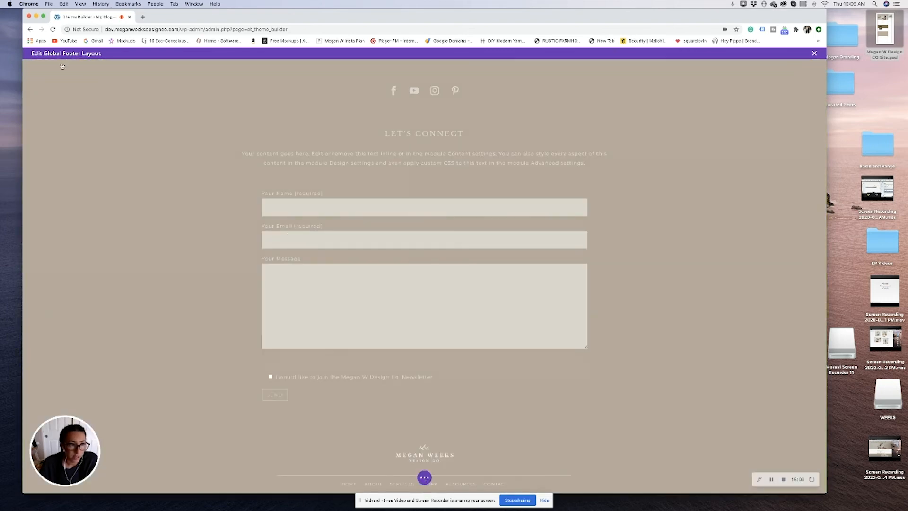
# Try inserting the saved global footer section from the library below the existing footer, and delete the duplicate.
pyautogui.scroll(-2, 437, 454)
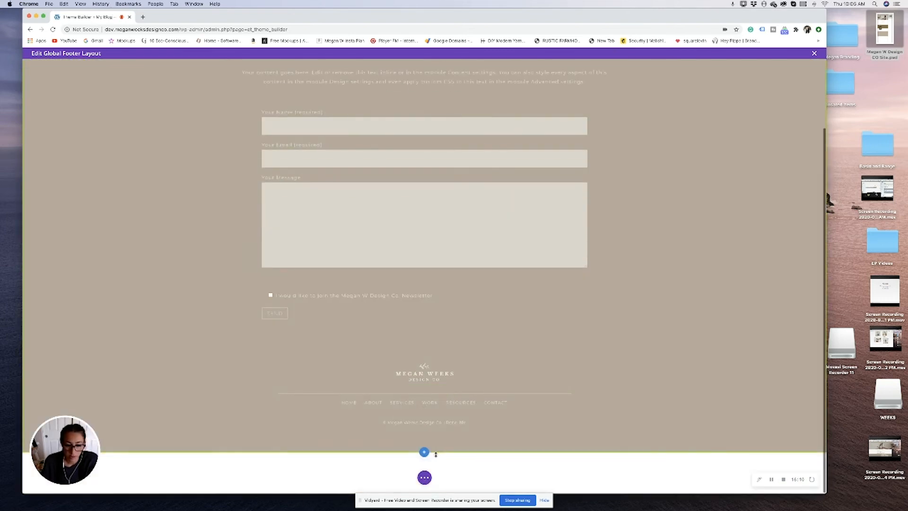
pyautogui.click(424, 452)
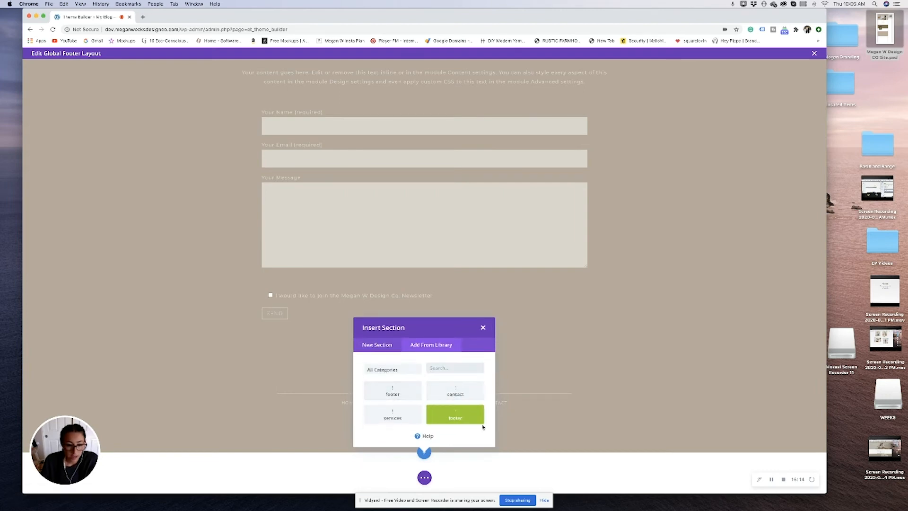
pyautogui.click(464, 421)
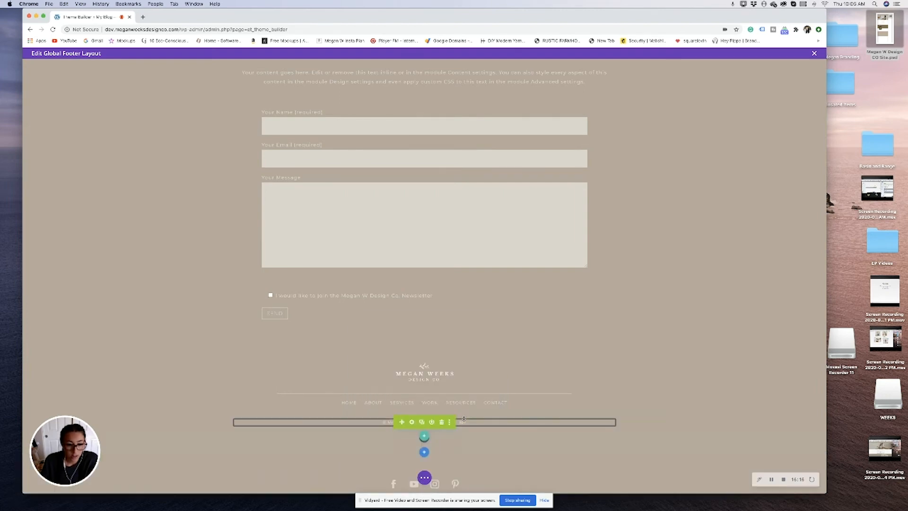
pyautogui.scroll(2, 464, 419)
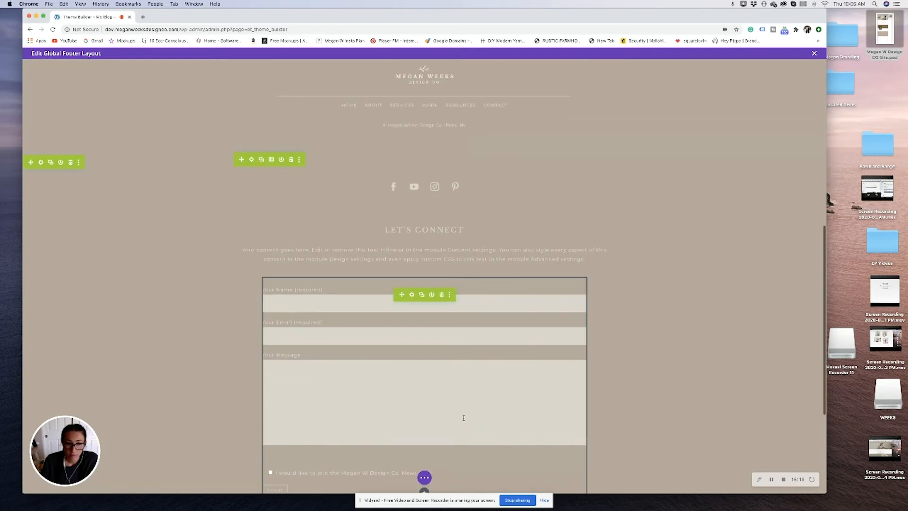
pyautogui.click(71, 162)
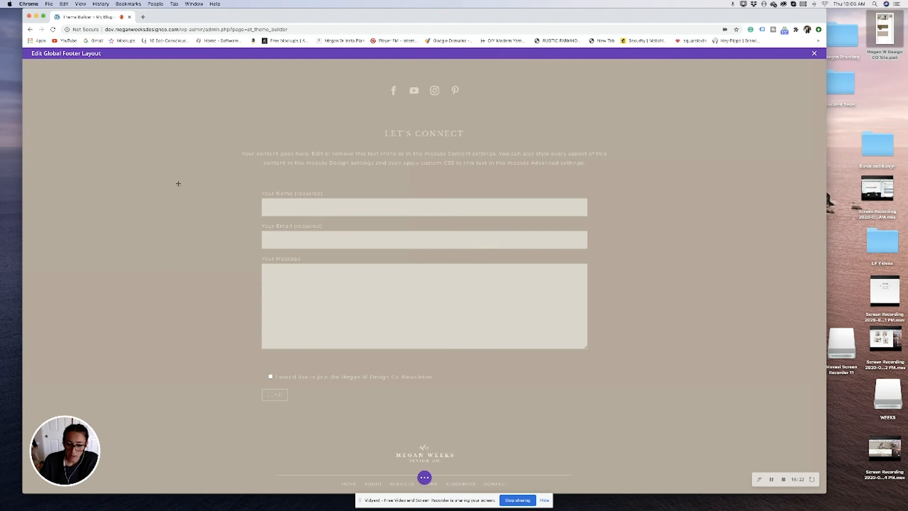
# Close the Global Footer layout editor and return to the Theme Builder overview.
pyautogui.moveTo(321, 197)
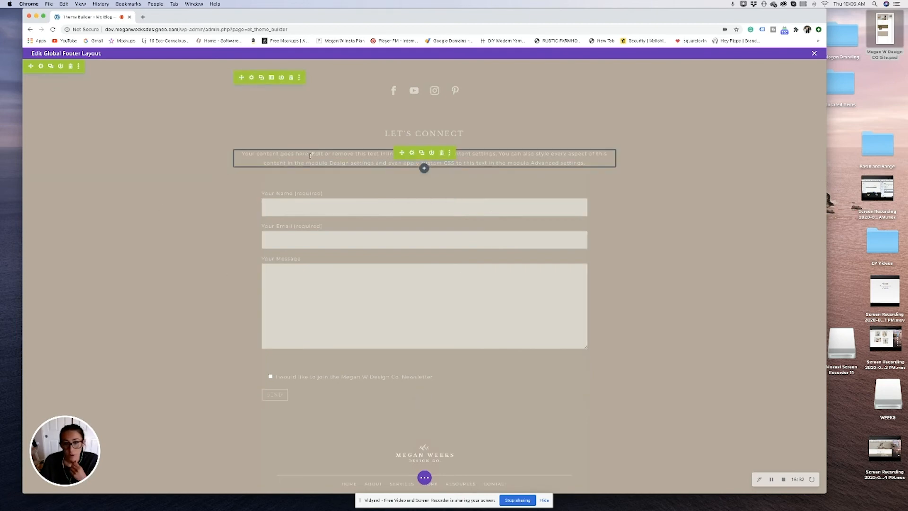
pyautogui.click(815, 53)
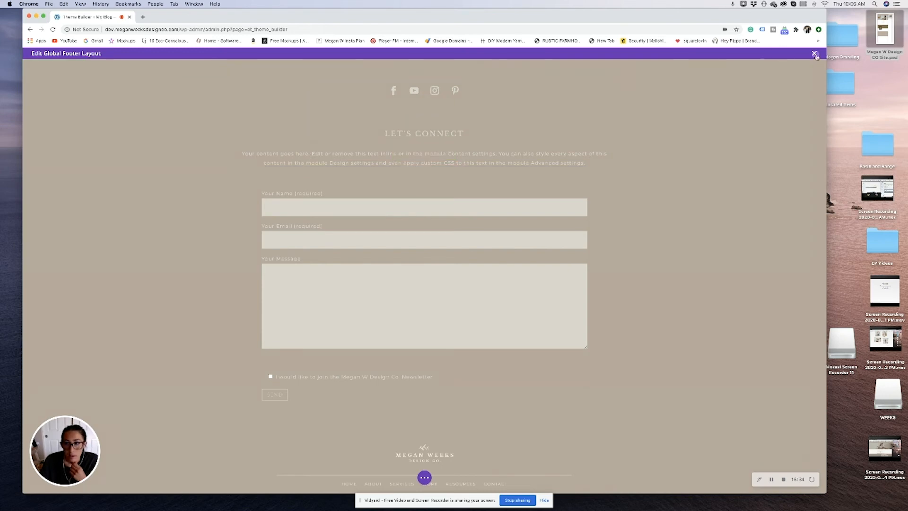
pyautogui.click(403, 305)
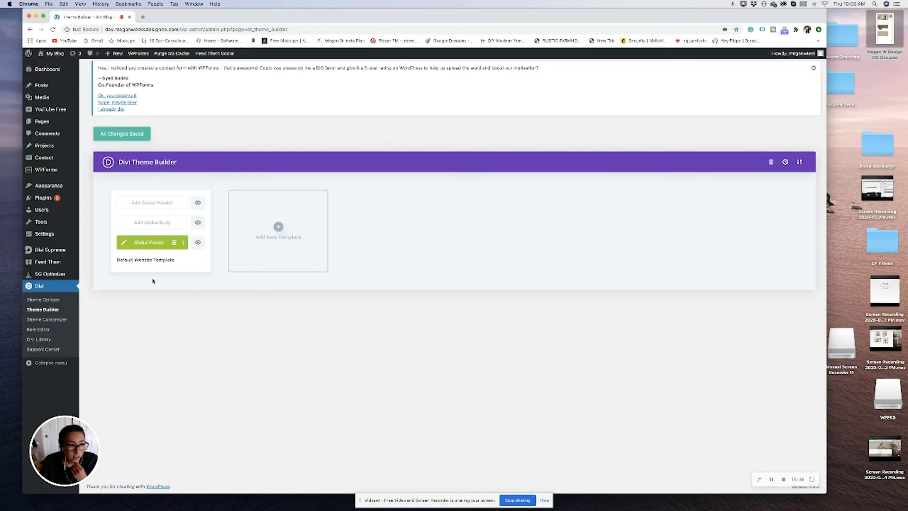
# View the saved layouts in the Divi Library, briefly opening the button layout and returning to the list.
pyautogui.click(39, 340)
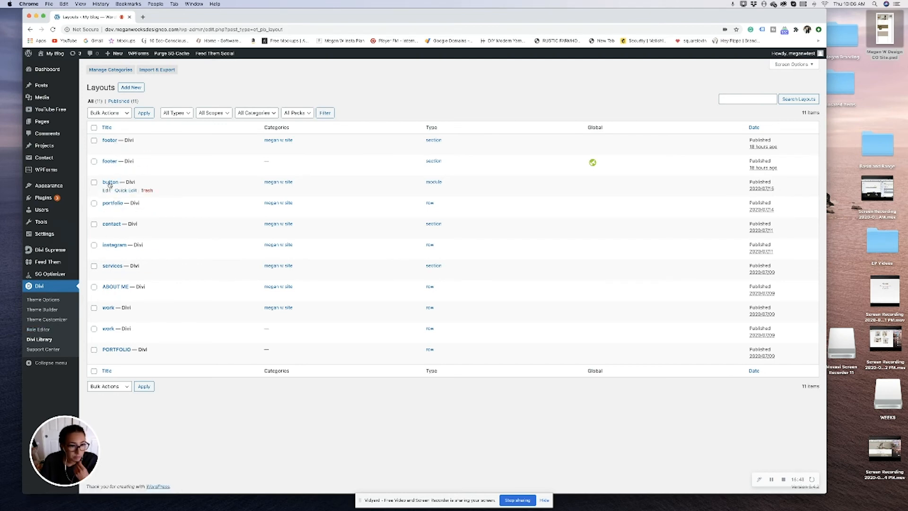
pyautogui.click(106, 191)
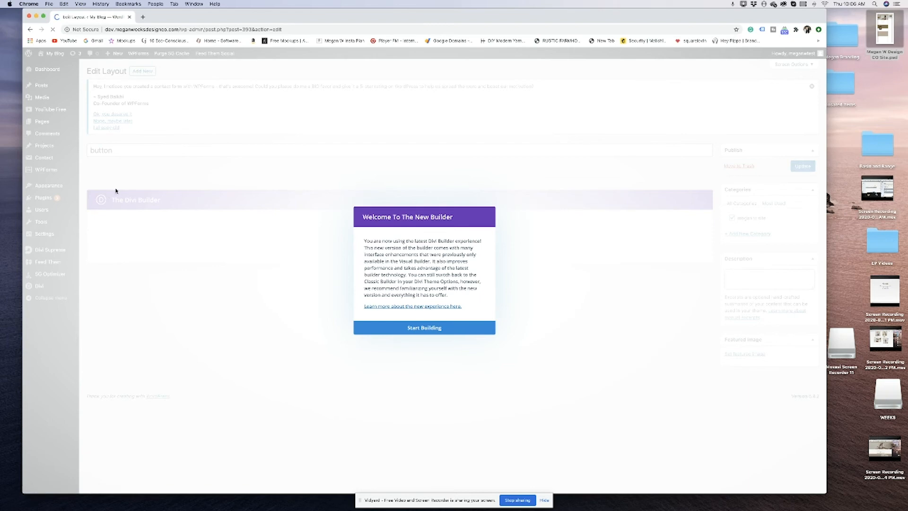
pyautogui.click(28, 28)
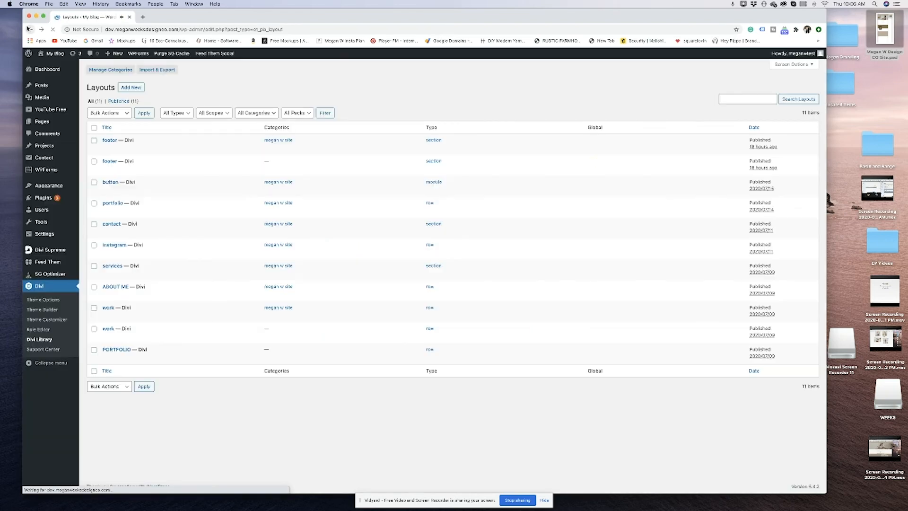
# Review the Divi Theme Options, covering the general settings down to Custom CSS and the navigation page settings.
pyautogui.click(46, 301)
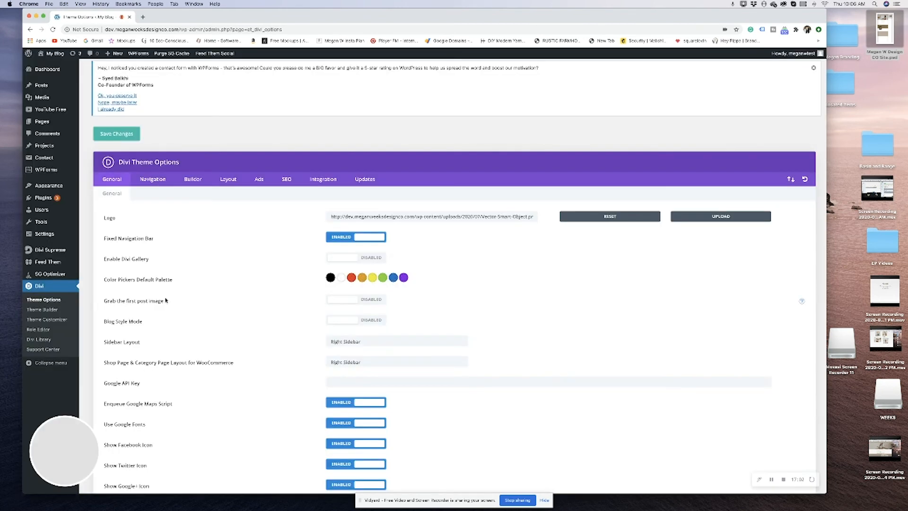
pyautogui.scroll(-10, 215, 283)
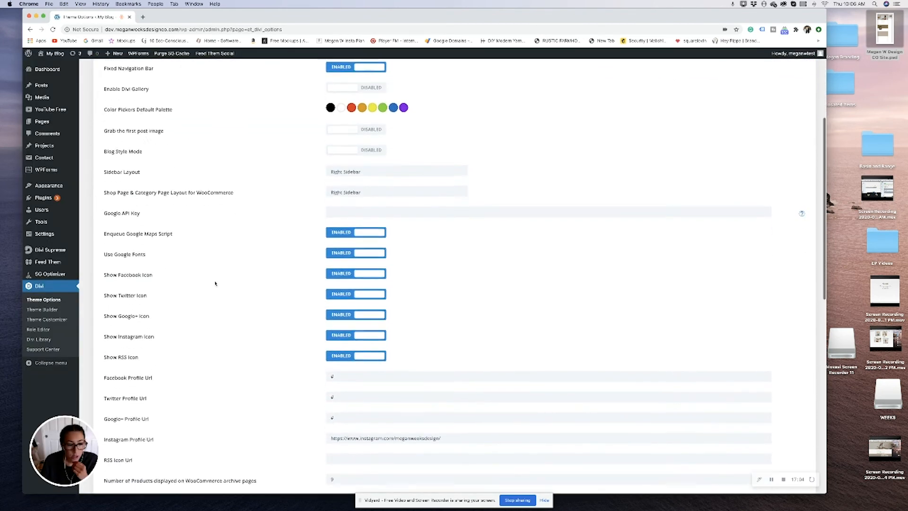
pyautogui.scroll(-1, 216, 284)
pyautogui.moveTo(340, 163); pyautogui.dragTo(329, 164)
pyautogui.scroll(-7, 351, 197)
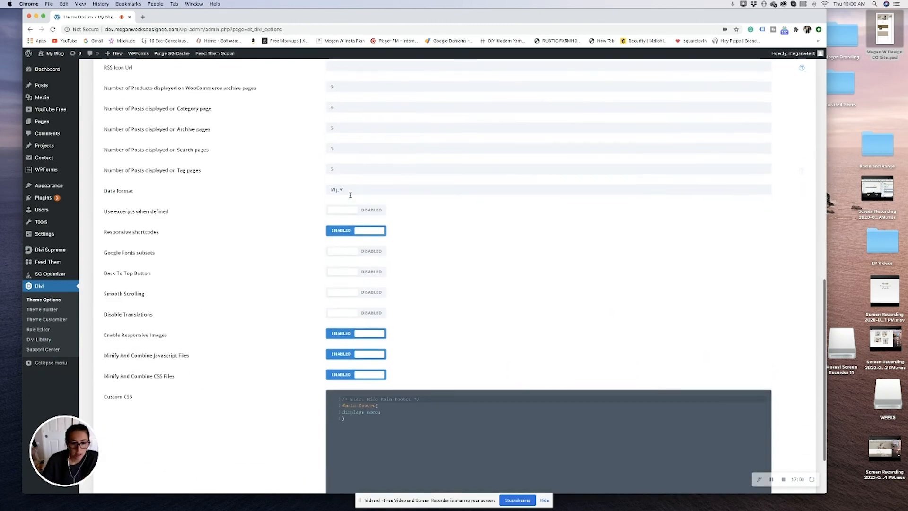
pyautogui.scroll(18, 351, 197)
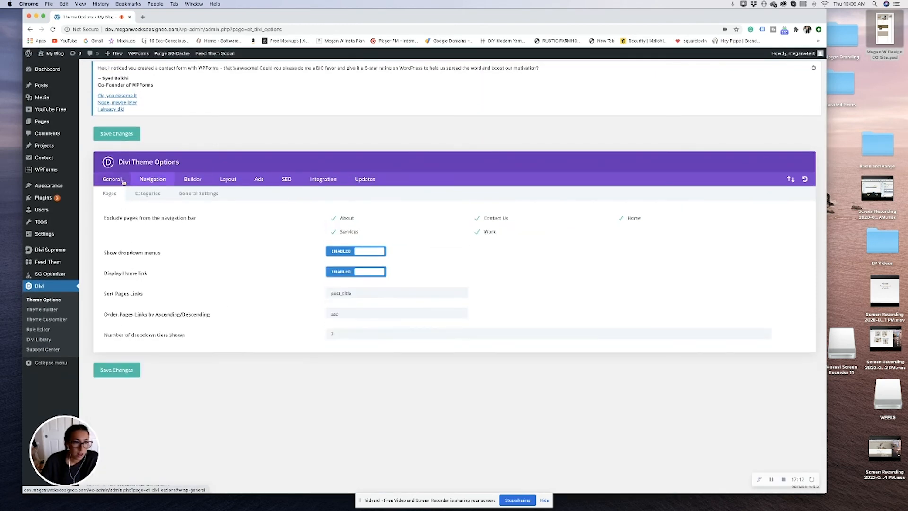
pyautogui.click(124, 180)
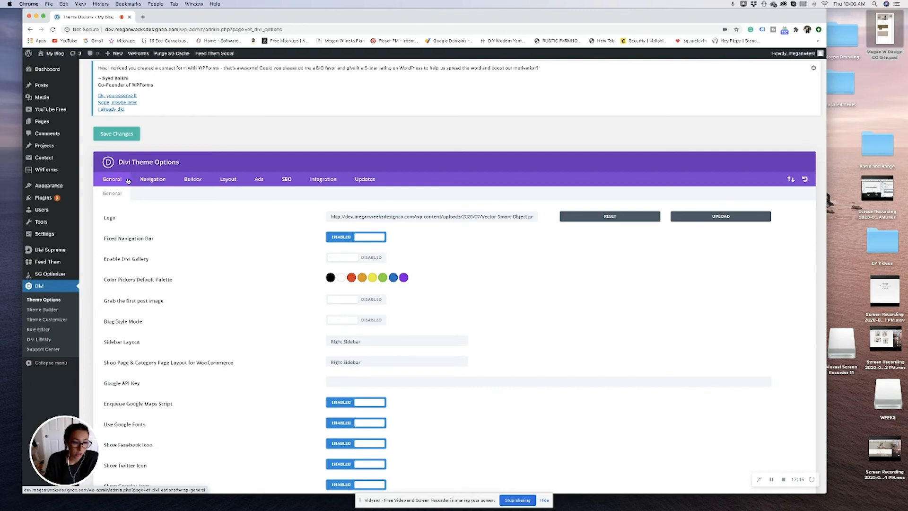
# Review the remaining Divi Theme Options: general, navigation categories, layout, builder, SEO, code integration and updates.
pyautogui.scroll(-15, 127, 181)
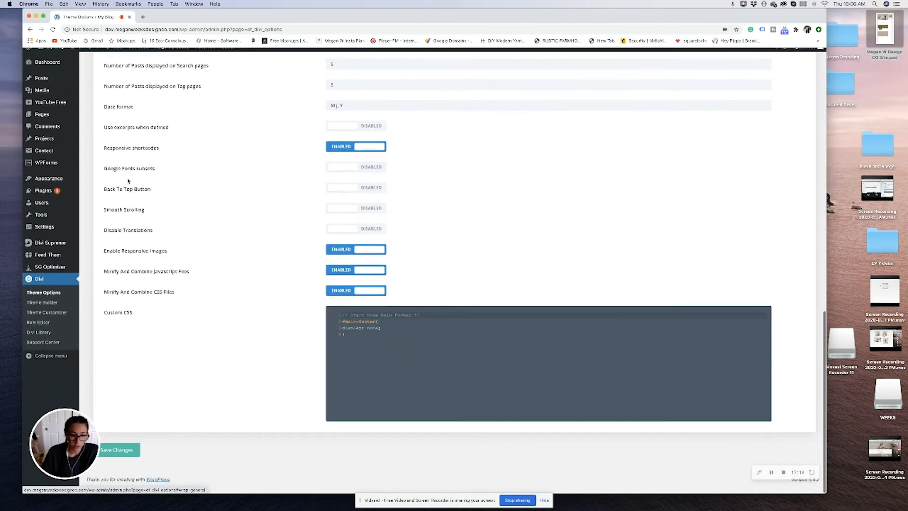
pyautogui.scroll(15, 279, 331)
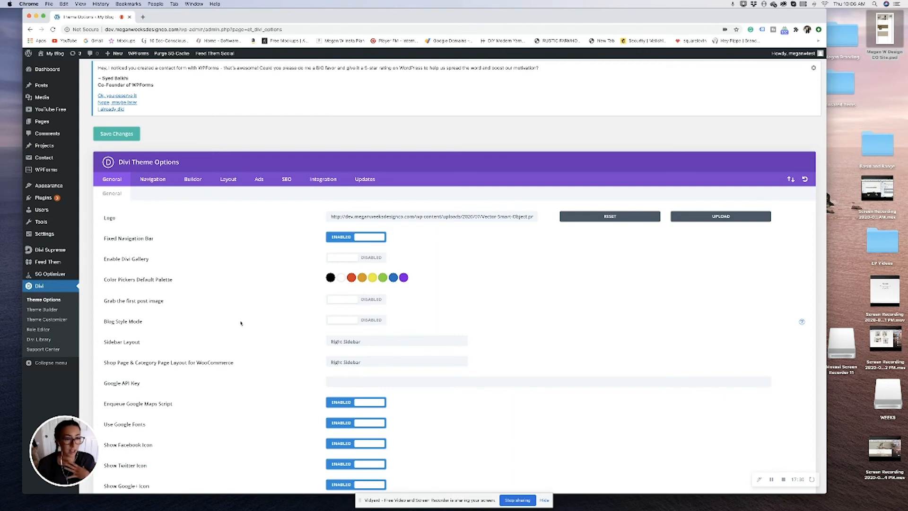
pyautogui.click(145, 180)
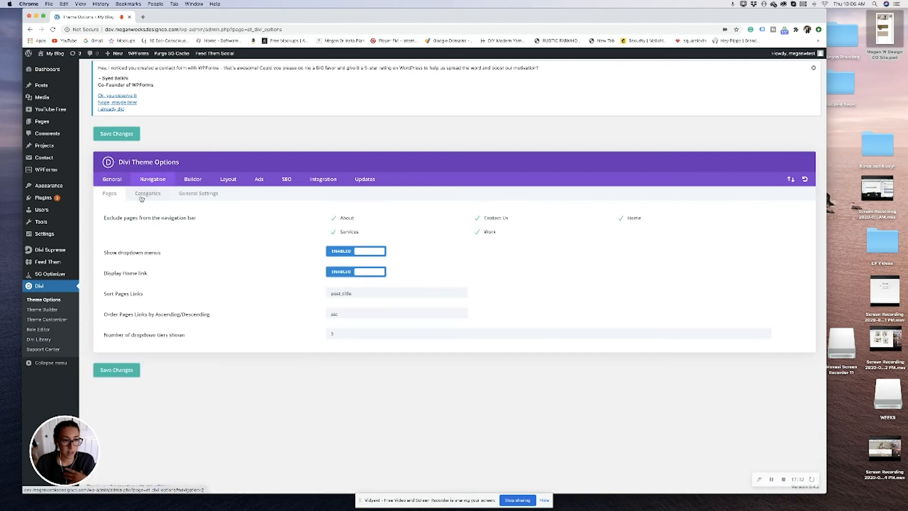
pyautogui.click(156, 194)
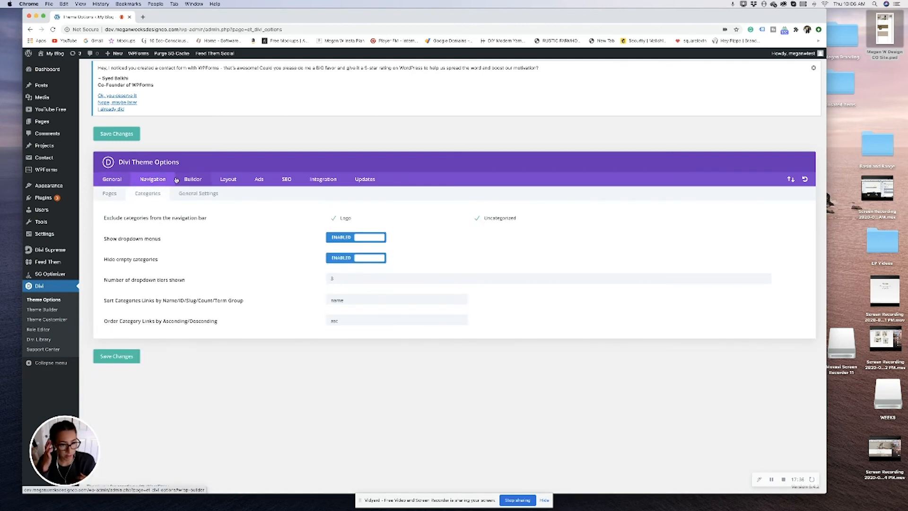
pyautogui.click(228, 180)
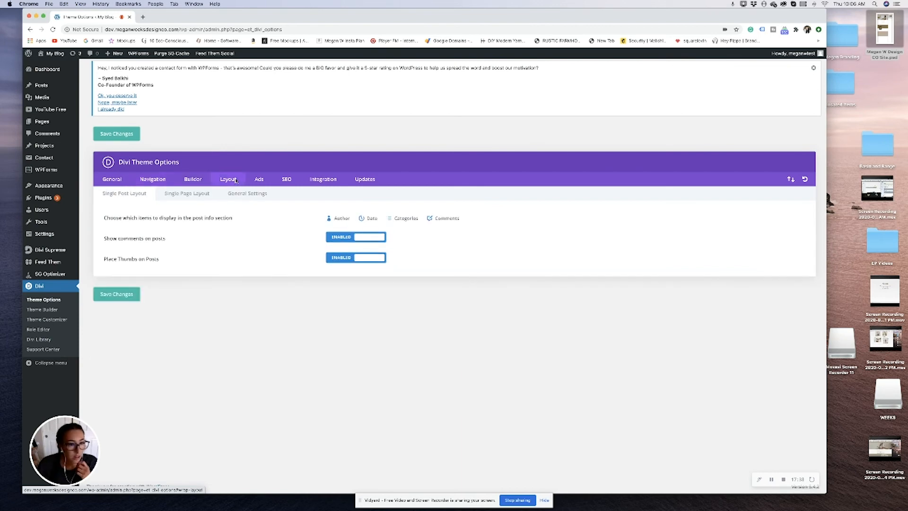
pyautogui.click(193, 179)
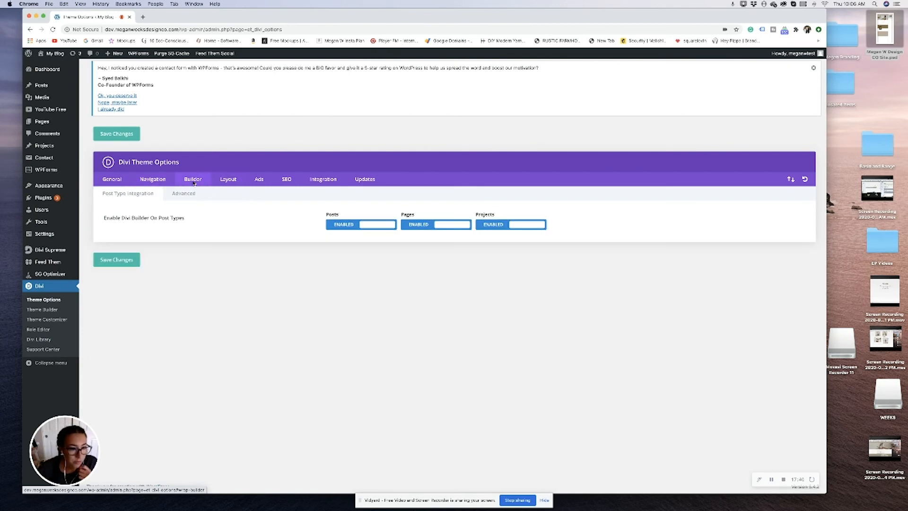
pyautogui.click(279, 182)
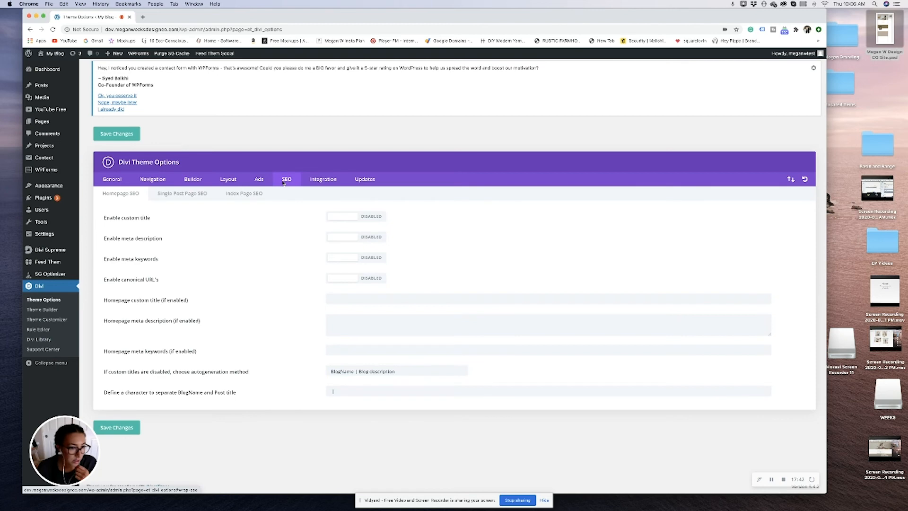
pyautogui.click(326, 180)
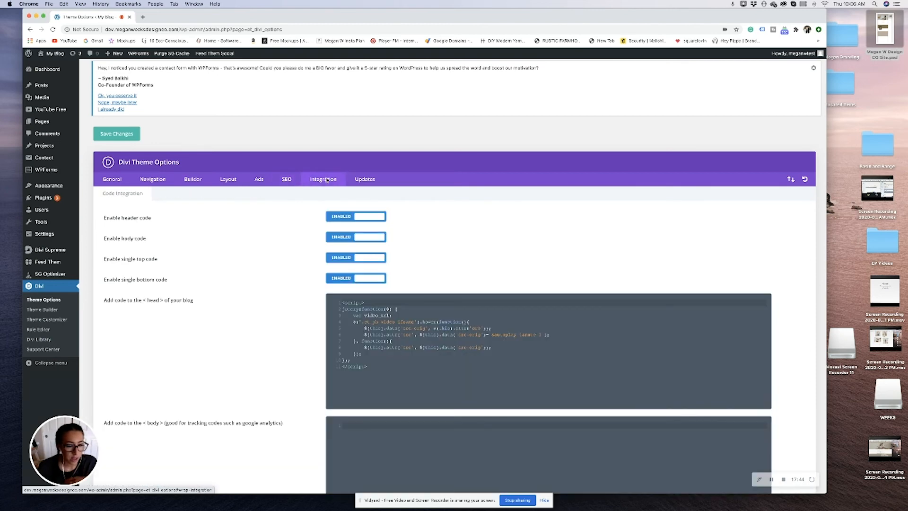
pyautogui.click(365, 179)
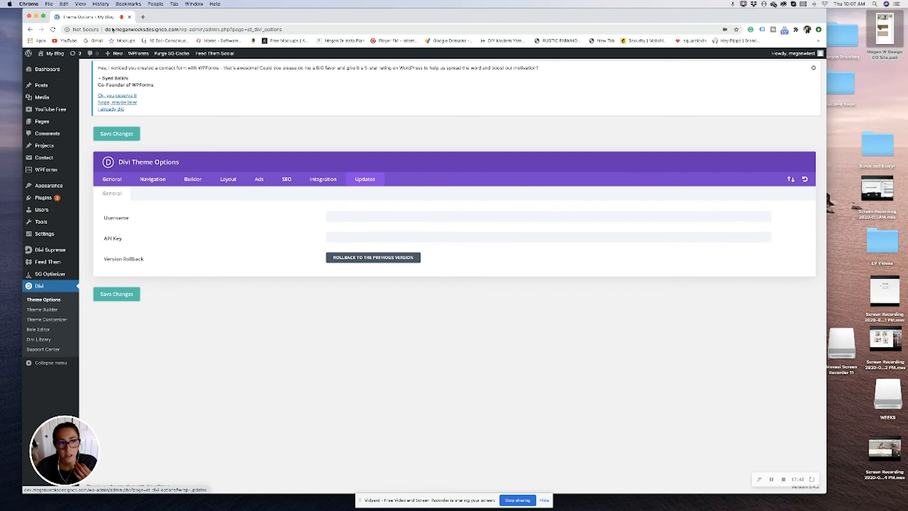
pyautogui.click(311, 183)
pyautogui.click(294, 181)
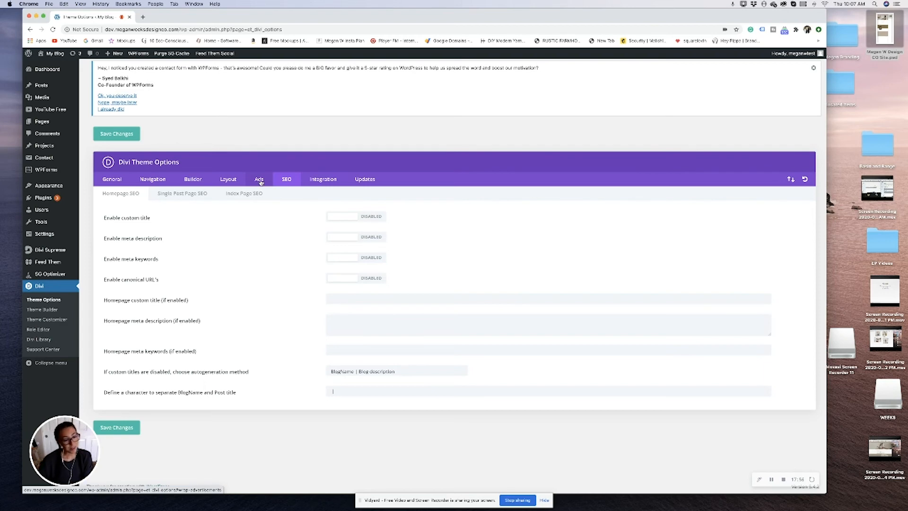
# Check the Divi Supreme extension settings and open the site's homepage in the Visual Builder.
pyautogui.click(50, 251)
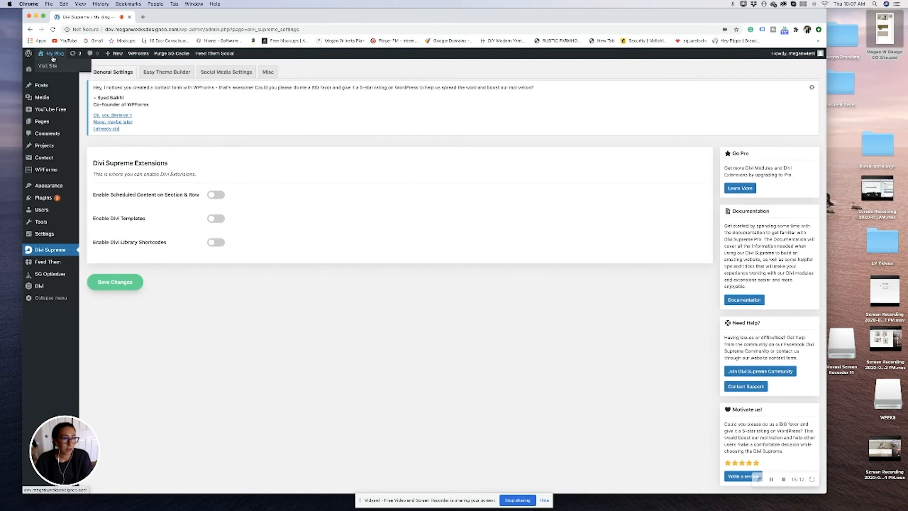
pyautogui.click(53, 67)
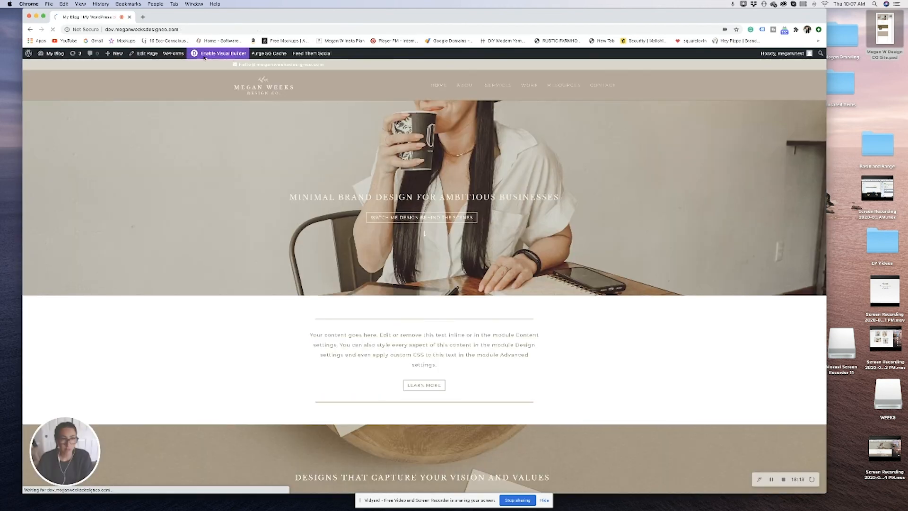
pyautogui.click(205, 54)
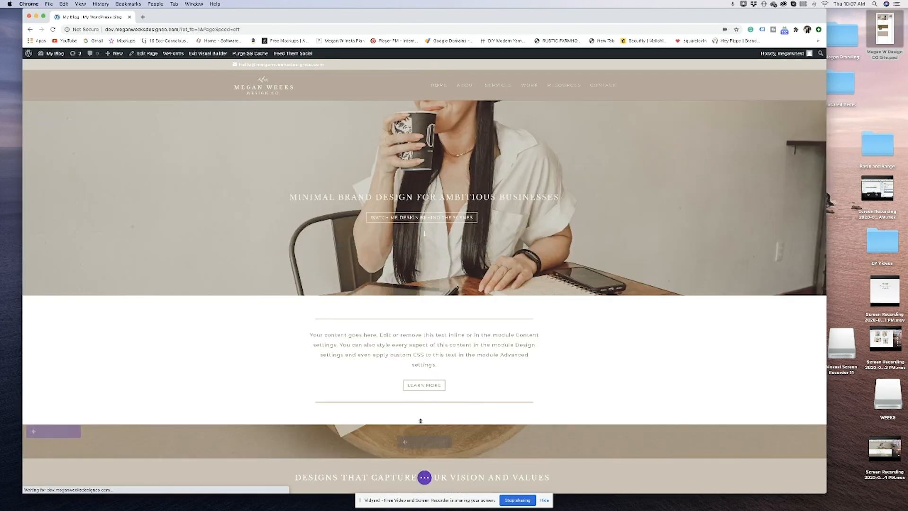
# Insert a regular section with a one-column row below the homepage intro text and browse the available Supreme modules.
pyautogui.click(424, 425)
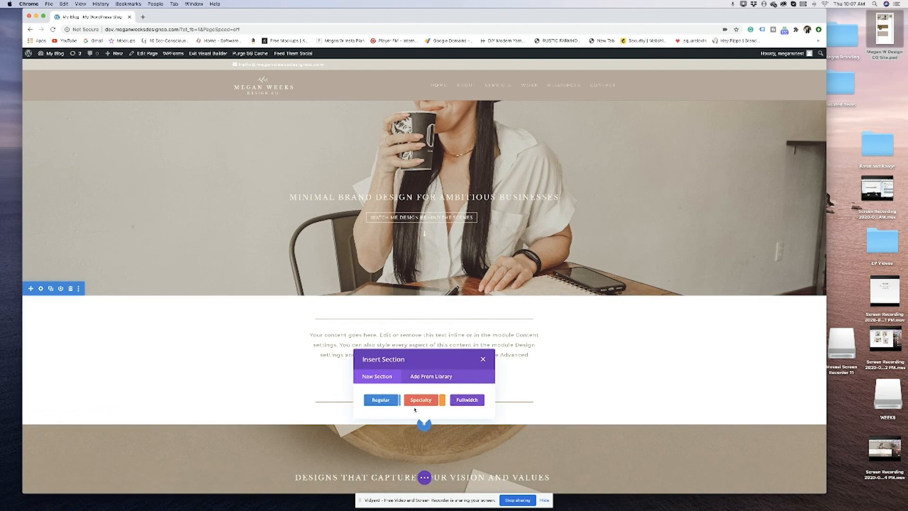
pyautogui.click(380, 402)
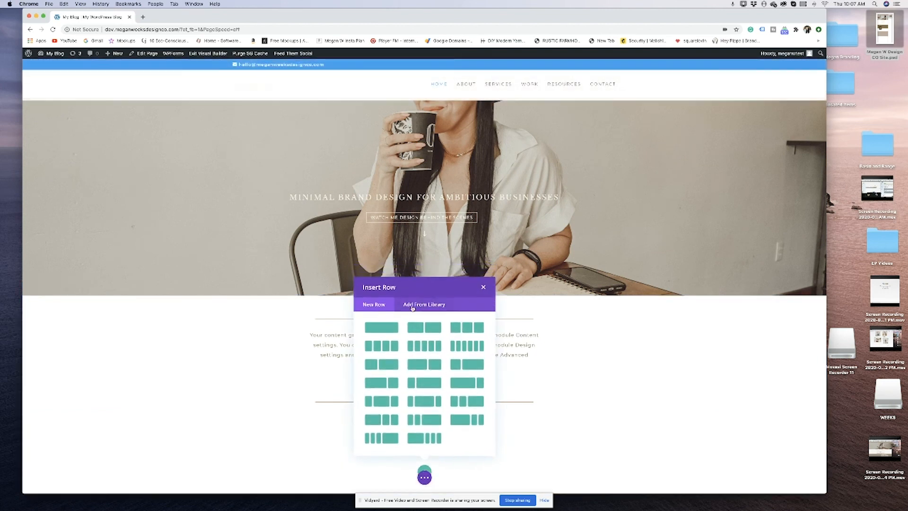
pyautogui.click(382, 323)
pyautogui.scroll(-10, 441, 213)
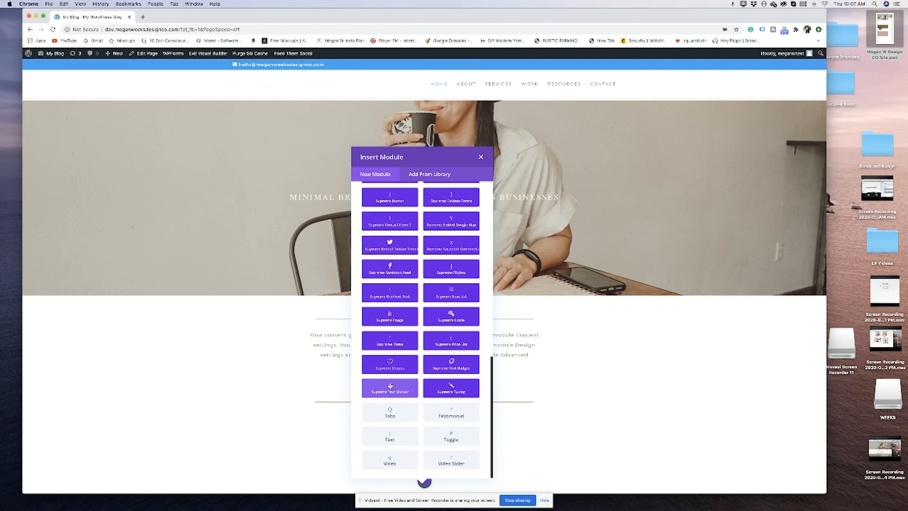
pyautogui.scroll(1, 396, 322)
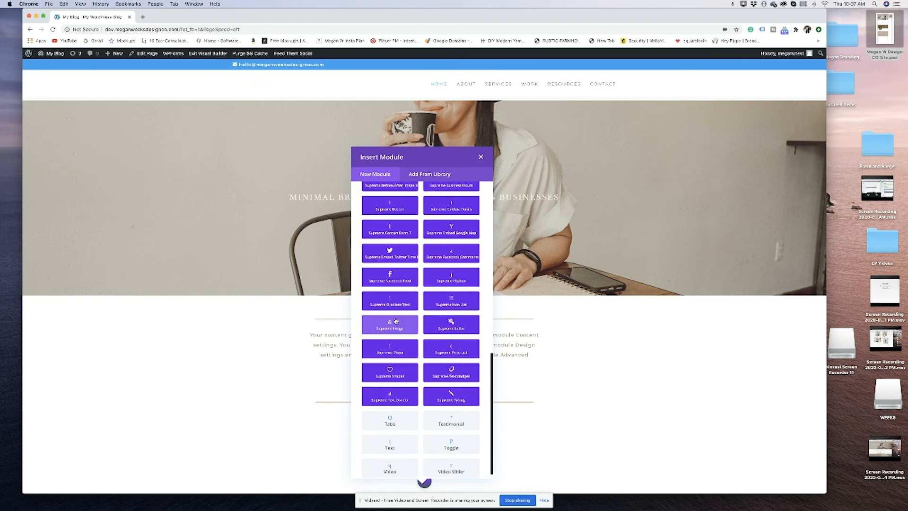
pyautogui.scroll(5, 395, 319)
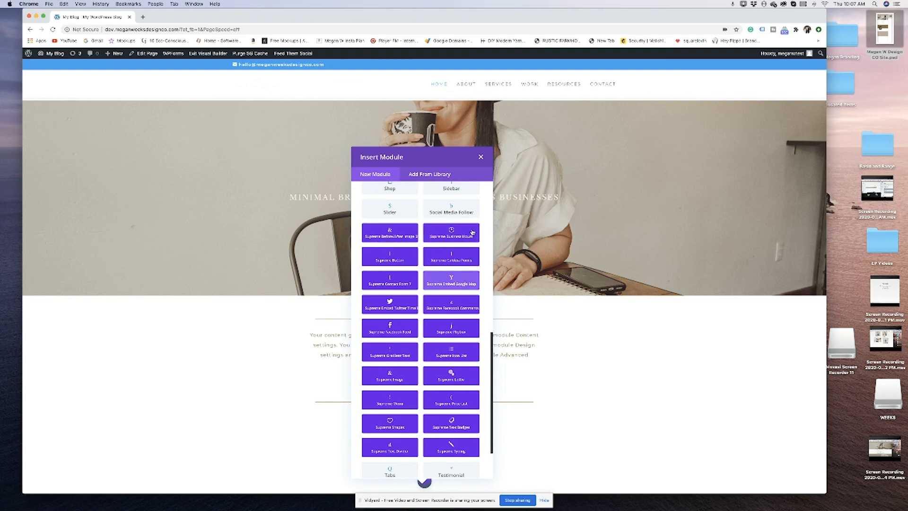
# Dismiss the module selection and delete the empty section below the intro text.
pyautogui.click(481, 157)
pyautogui.scroll(-5, 483, 166)
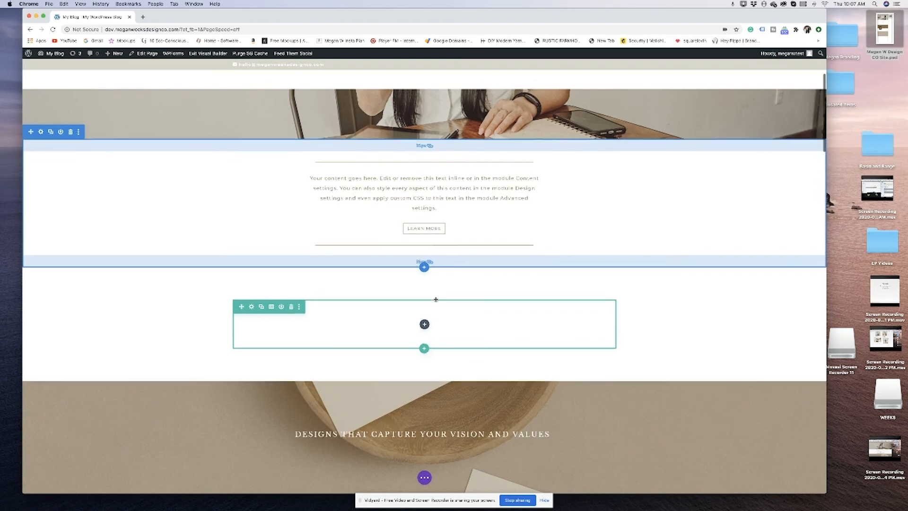
pyautogui.click(71, 255)
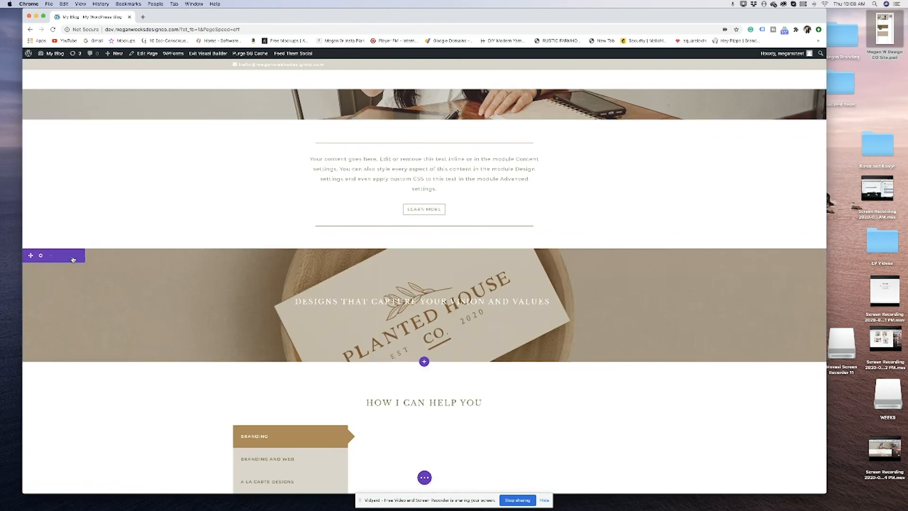
# Inspect the CSS class and tab entries of the Tabs module under "How I Can Help You", and close its settings.
pyautogui.scroll(-4, 164, 265)
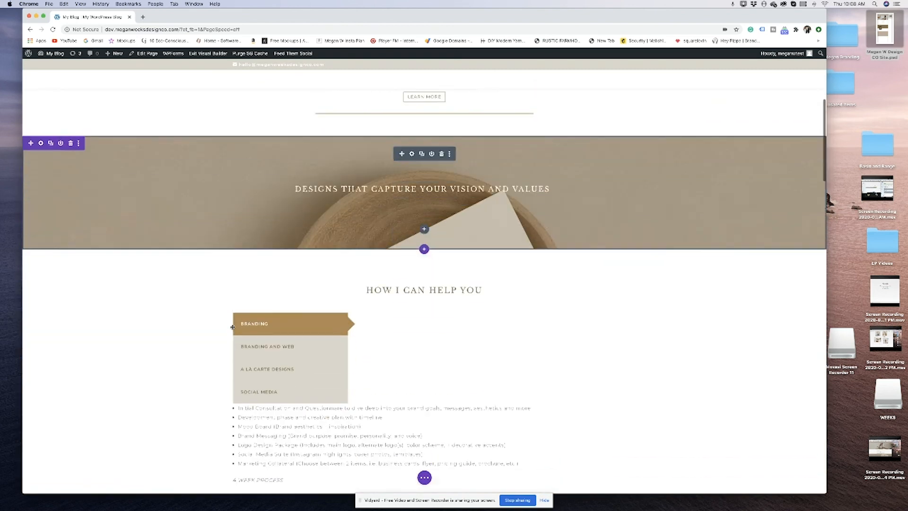
pyautogui.click(412, 294)
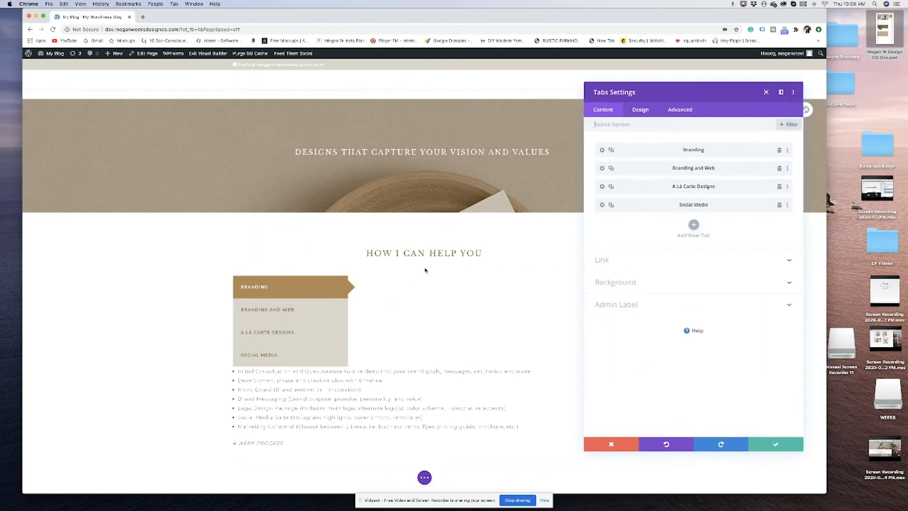
pyautogui.click(680, 114)
pyautogui.click(683, 148)
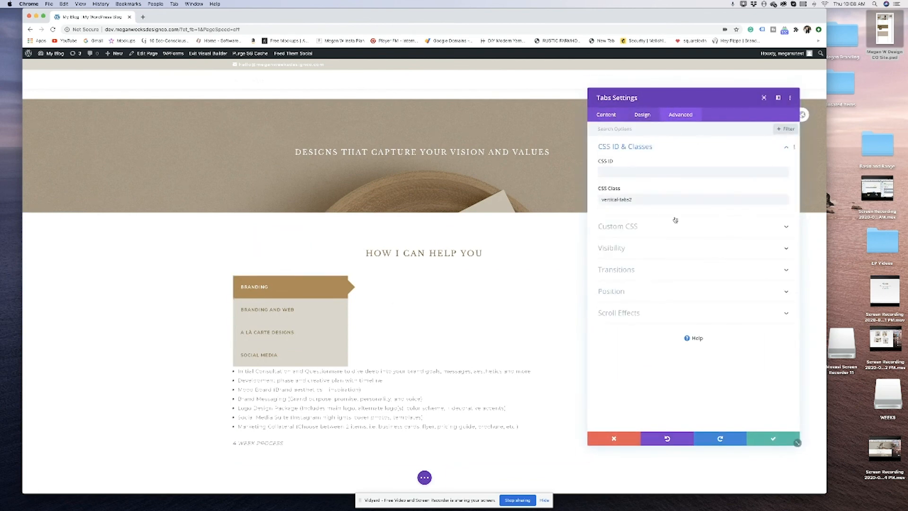
pyautogui.moveTo(634, 200); pyautogui.dragTo(603, 202)
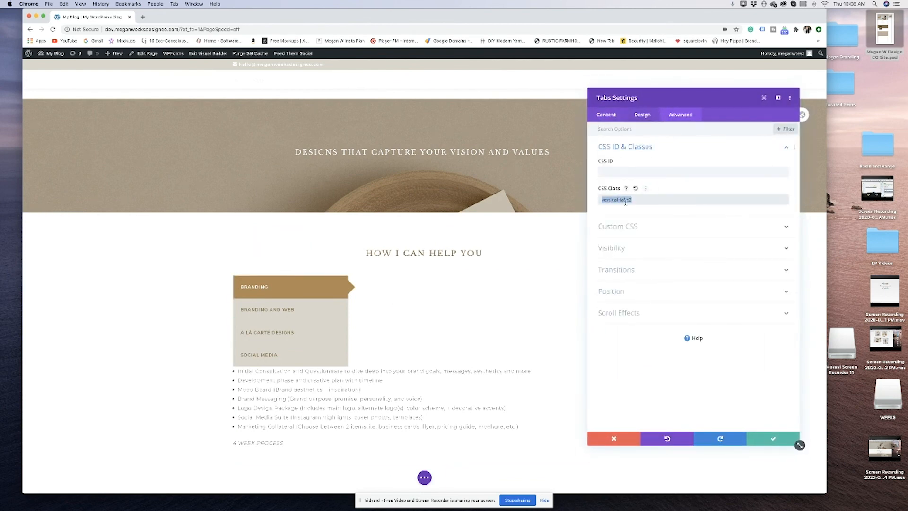
pyautogui.click(603, 201)
pyautogui.tripleClick(610, 199)
pyautogui.click(644, 115)
pyautogui.click(606, 115)
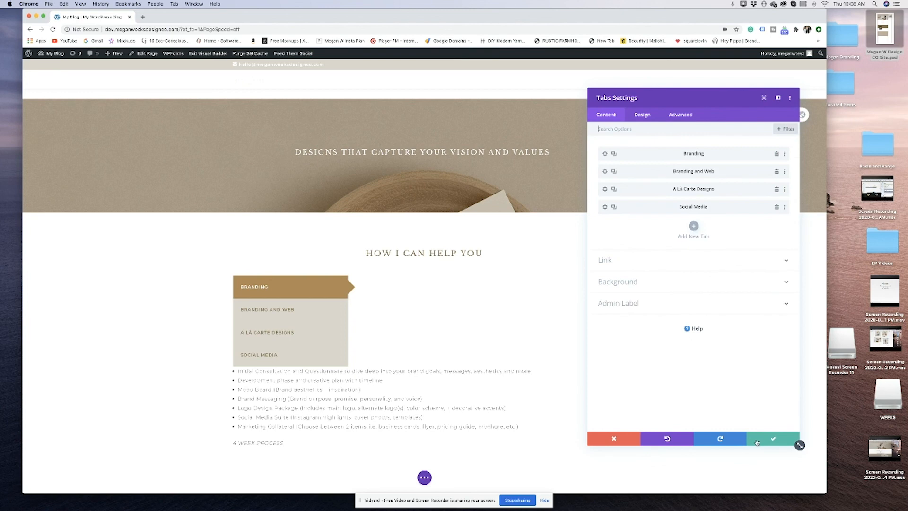
pyautogui.click(762, 440)
# Open the page settings and examine the page-level custom CSS that styles the vertical tabs.
pyautogui.click(424, 478)
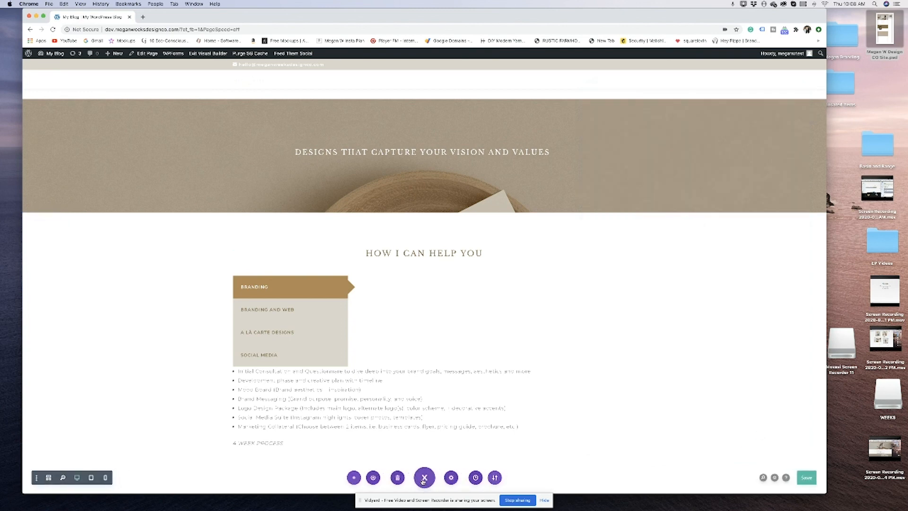
pyautogui.click(451, 478)
pyautogui.click(681, 115)
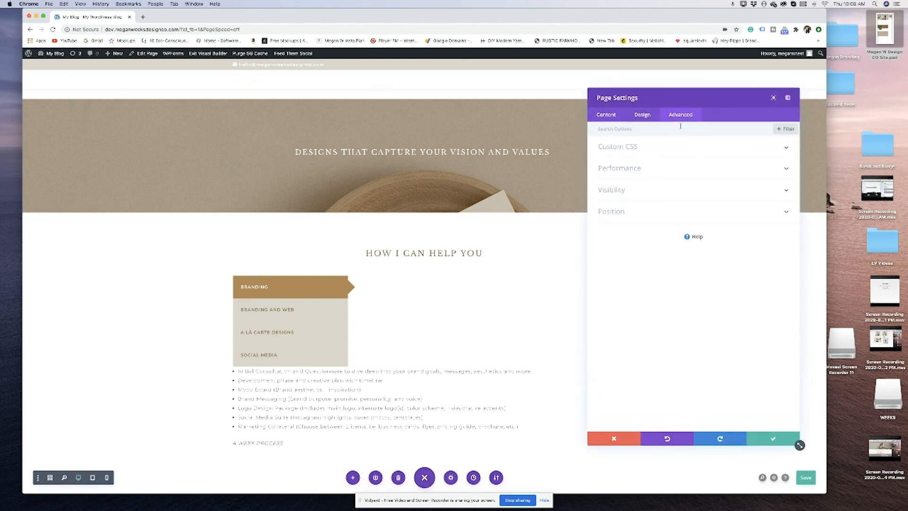
pyautogui.click(667, 147)
pyautogui.scroll(-2, 667, 314)
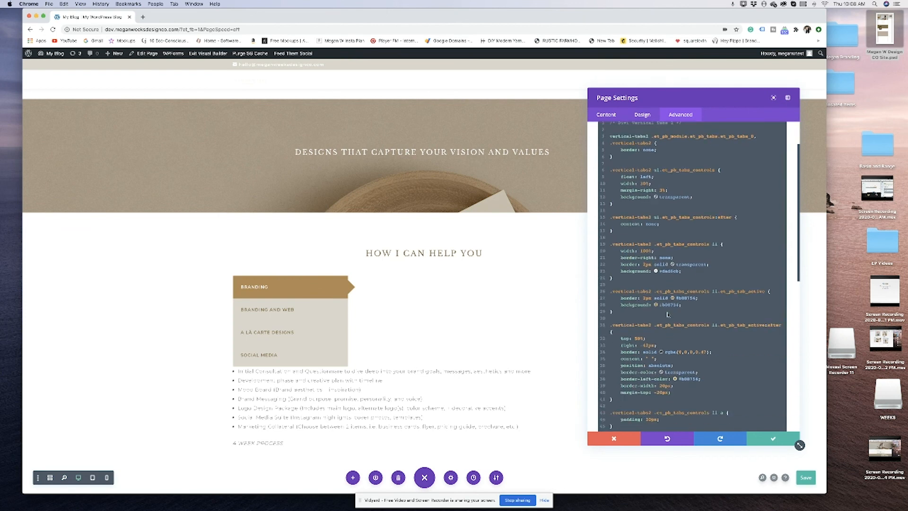
pyautogui.scroll(-8, 656, 303)
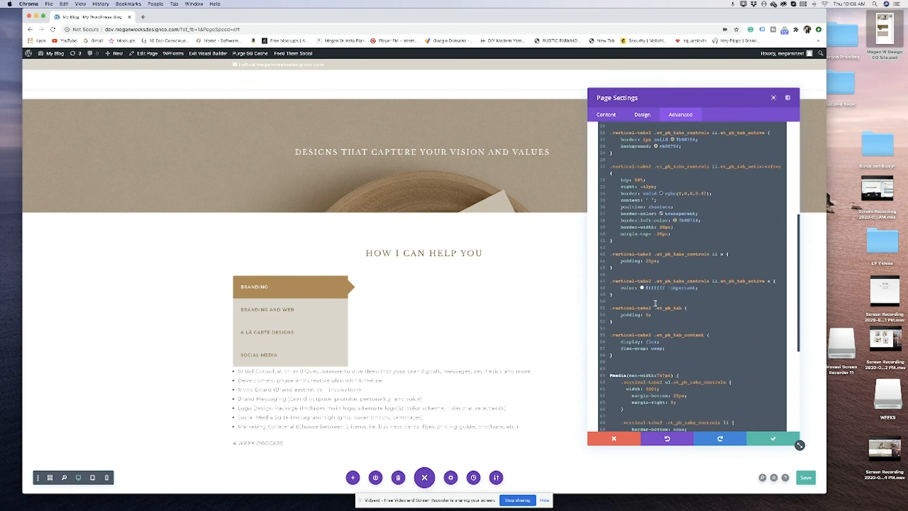
pyautogui.scroll(-1, 655, 303)
pyautogui.scroll(4, 655, 303)
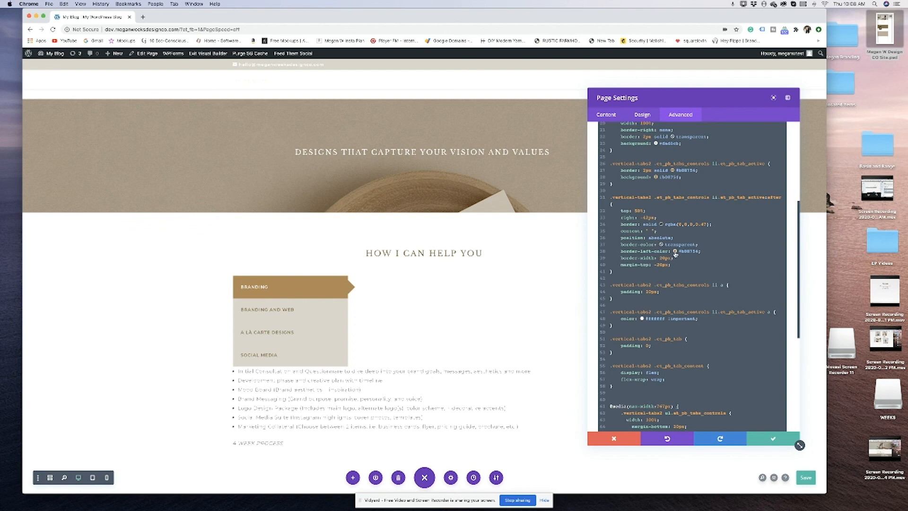
# View the colour picker for the active tab arrow's border-left-color in the custom CSS, and close the page settings.
pyautogui.click(675, 251)
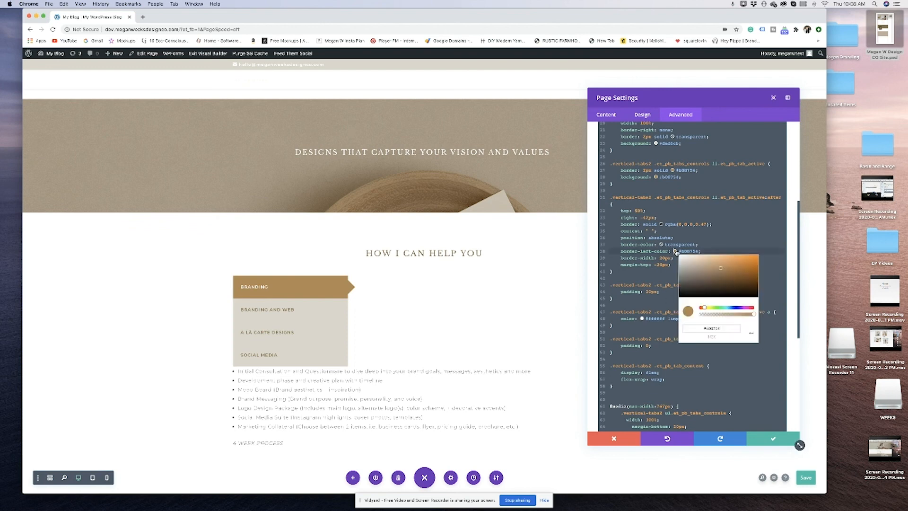
pyautogui.click(324, 288)
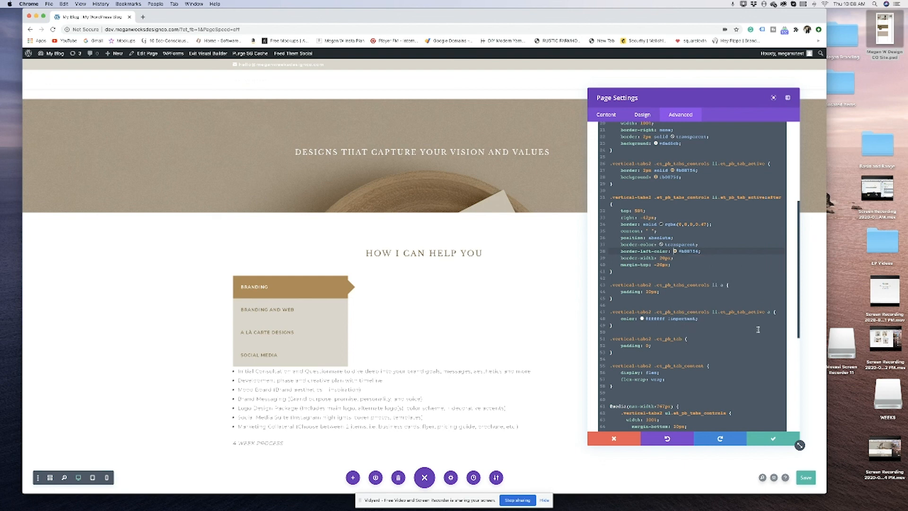
pyautogui.scroll(5, 705, 327)
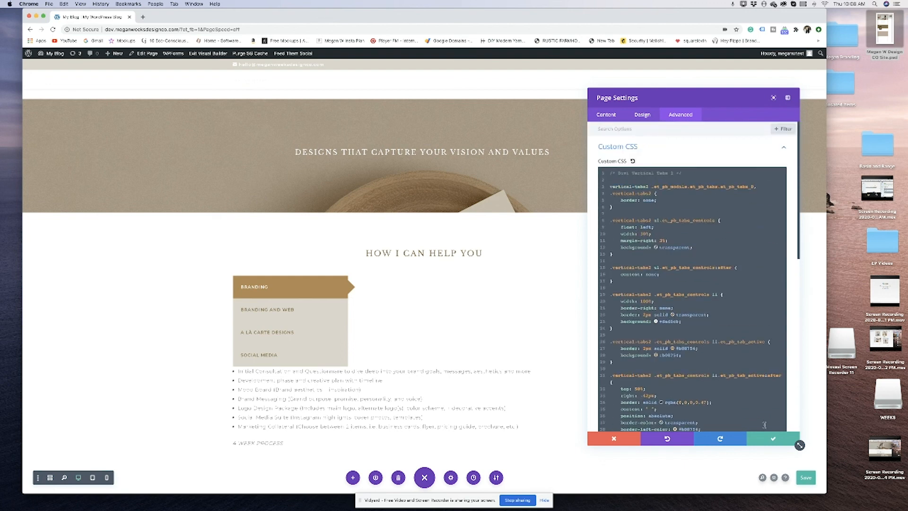
pyautogui.click(773, 439)
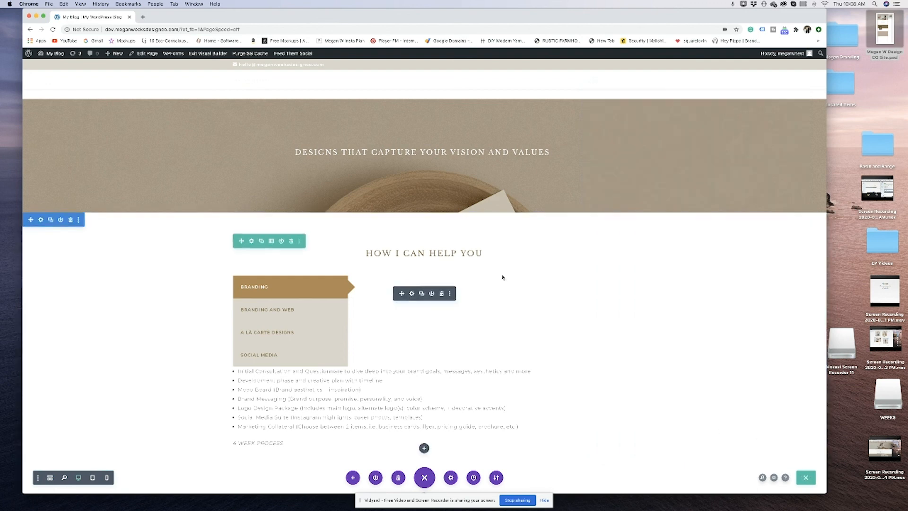
# Exit the Visual Builder and look over the published homepage down to the services section and back up.
pyautogui.click(207, 53)
pyautogui.click(377, 315)
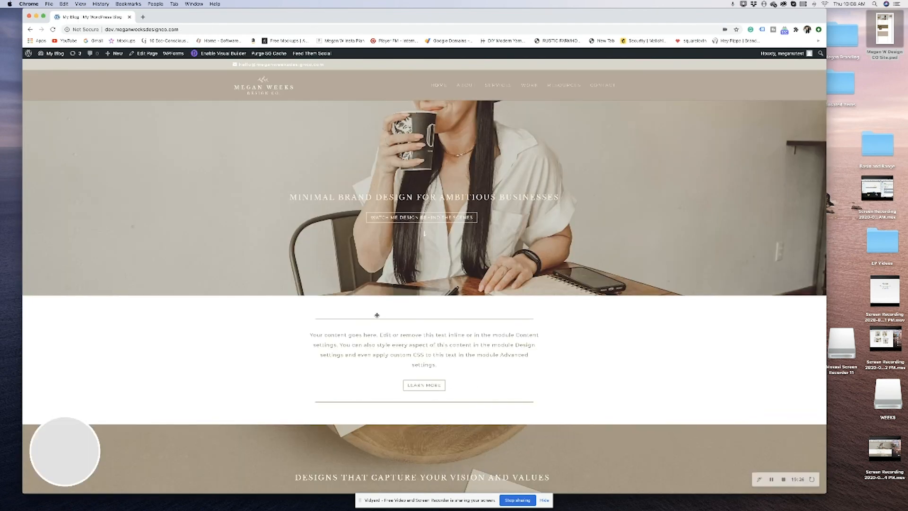
pyautogui.scroll(-5, 377, 315)
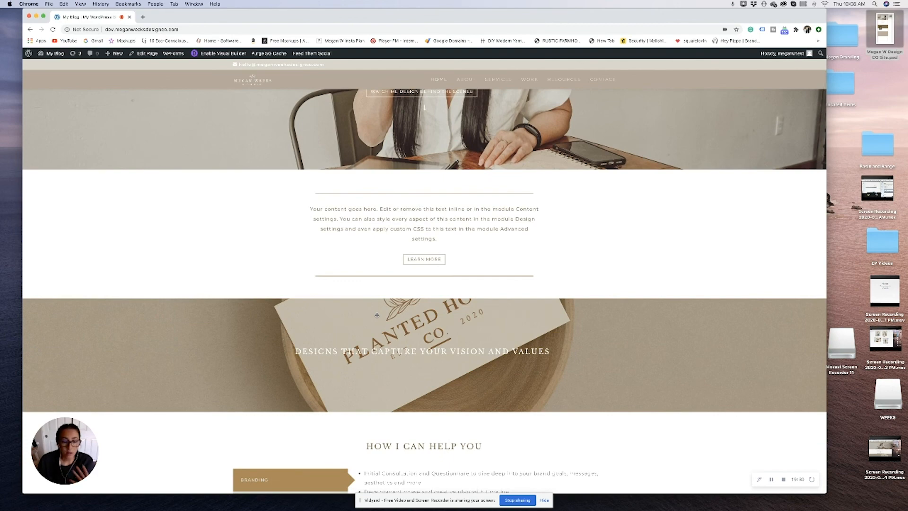
pyautogui.scroll(-3, 377, 315)
pyautogui.scroll(8, 377, 316)
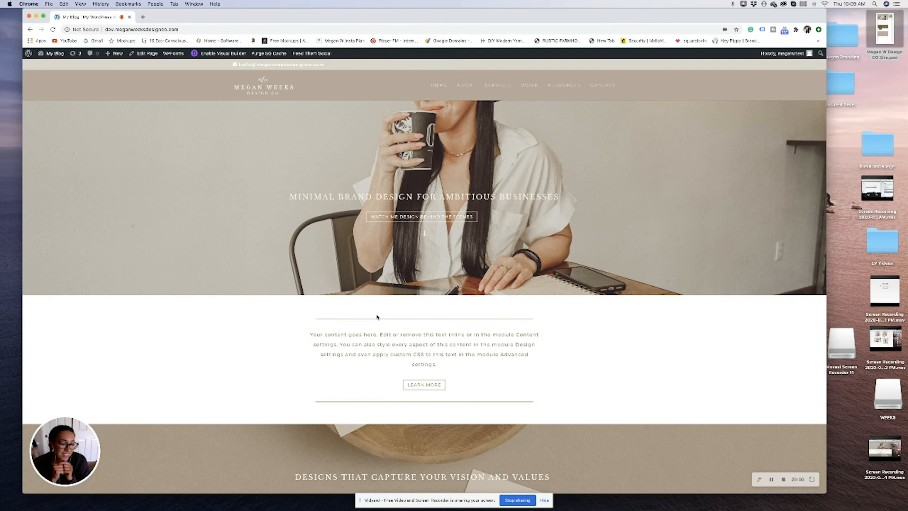
pyautogui.click(784, 480)
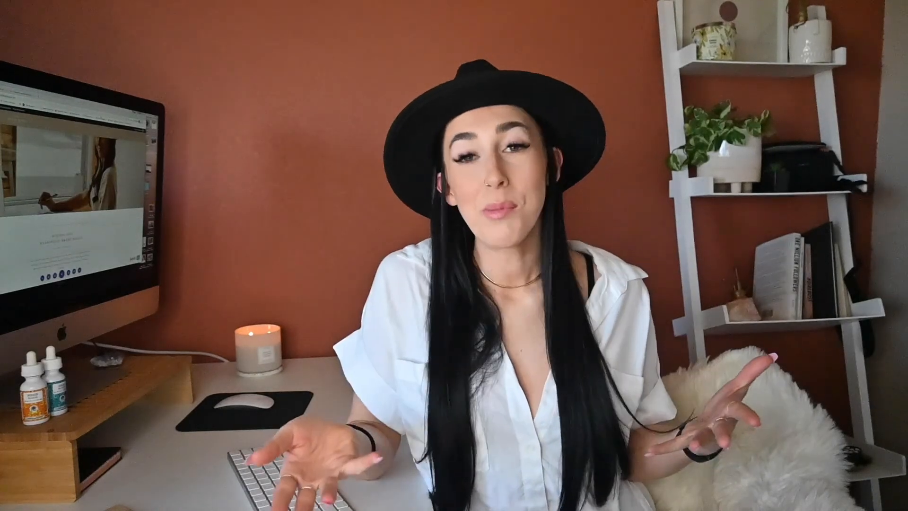